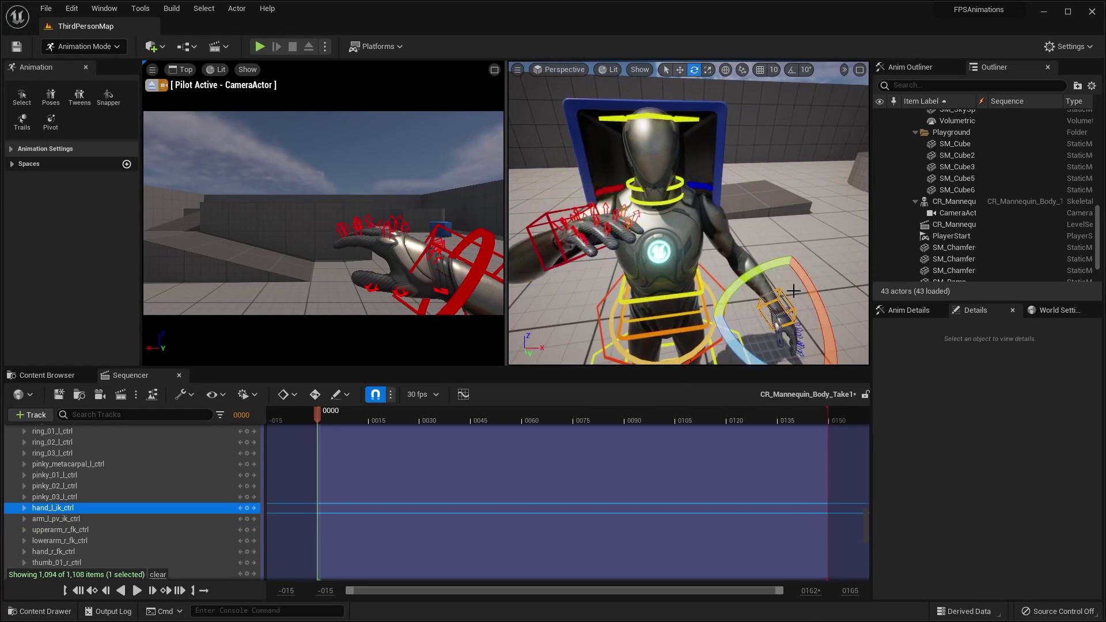
# Move and rotate the left-hand IK control to raise the hand in front of the chest, into the camera view.
pyautogui.press('w')
pyautogui.moveTo(772, 230); pyautogui.dragTo(766, 242, button='right')
pyautogui.moveTo(774, 288); pyautogui.dragTo(766, 226)
pyautogui.moveTo(761, 224); pyautogui.dragTo(737, 213, button='right')
pyautogui.press('e')
pyautogui.moveTo(701, 171); pyautogui.dragTo(718, 182)
pyautogui.moveTo(749, 190); pyautogui.dragTo(795, 198, button='right')
pyautogui.press('w')
pyautogui.moveTo(749, 230); pyautogui.dragTo(663, 253)
pyautogui.press('e')
pyautogui.moveTo(714, 308); pyautogui.dragTo(754, 293)
pyautogui.moveTo(754, 292); pyautogui.dragTo(737, 261, button='right')
# Reposition the left elbow control to adjust how the left arm bends.
pyautogui.click(732, 264)
pyautogui.press('w')
pyautogui.moveTo(738, 231); pyautogui.dragTo(754, 187)
pyautogui.moveTo(754, 187); pyautogui.dragTo(755, 185, button='right')
pyautogui.moveTo(790, 173); pyautogui.dragTo(793, 198)
# Shift the left-hand IK control outward from the body and fine-tune the hand's rotation.
pyautogui.click(733, 290)
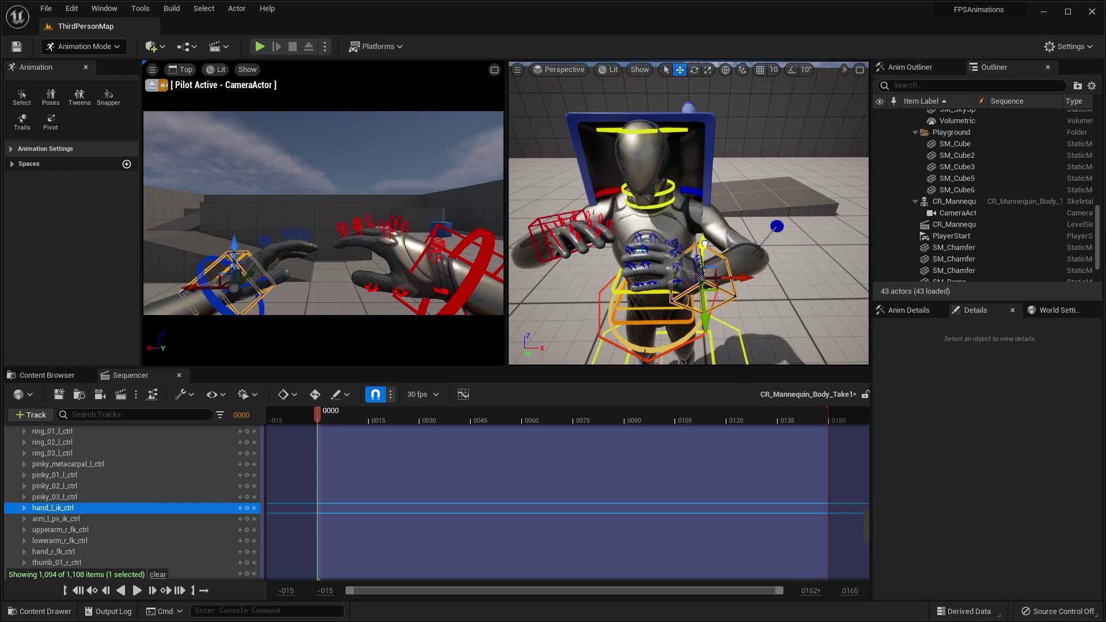
pyautogui.moveTo(704, 248); pyautogui.dragTo(763, 263)
pyautogui.press('e')
pyautogui.press('w')
pyautogui.moveTo(793, 211); pyautogui.dragTo(743, 230, button='right')
pyautogui.press('e')
pyautogui.moveTo(720, 271); pyautogui.dragTo(703, 305)
pyautogui.press('w')
pyautogui.moveTo(703, 305); pyautogui.dragTo(680, 288, button='right')
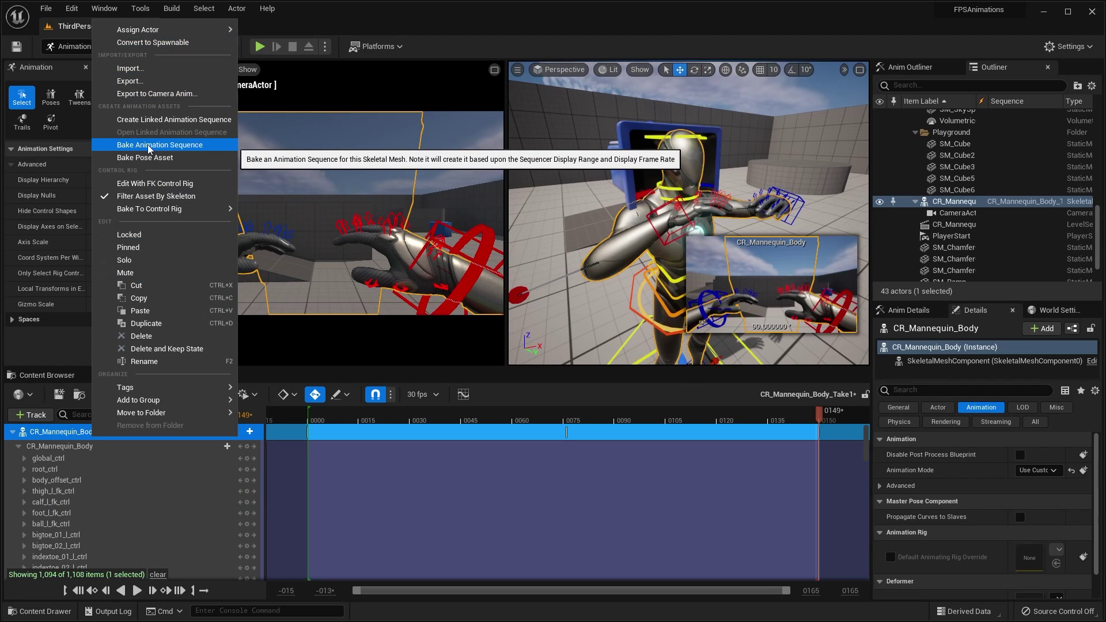
# Bake the mannequin's animation sequence into the Content folder as IdleAnimation with the default export options.
pyautogui.click(126, 148)
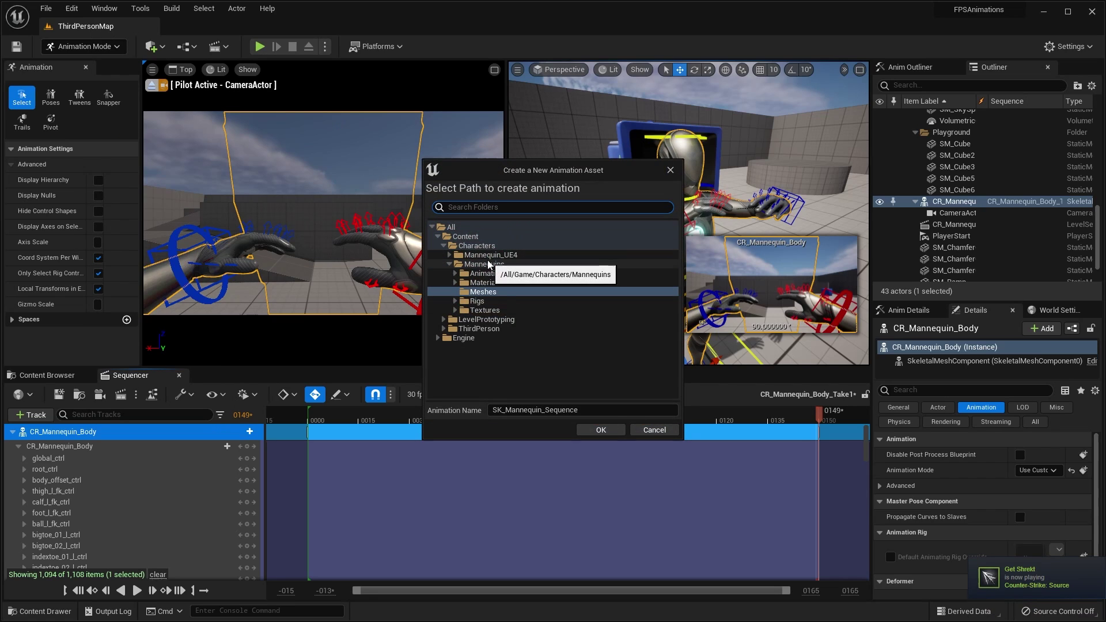
pyautogui.click(465, 236)
pyautogui.moveTo(579, 410); pyautogui.dragTo(428, 402)
pyautogui.write('IdleAnimation')
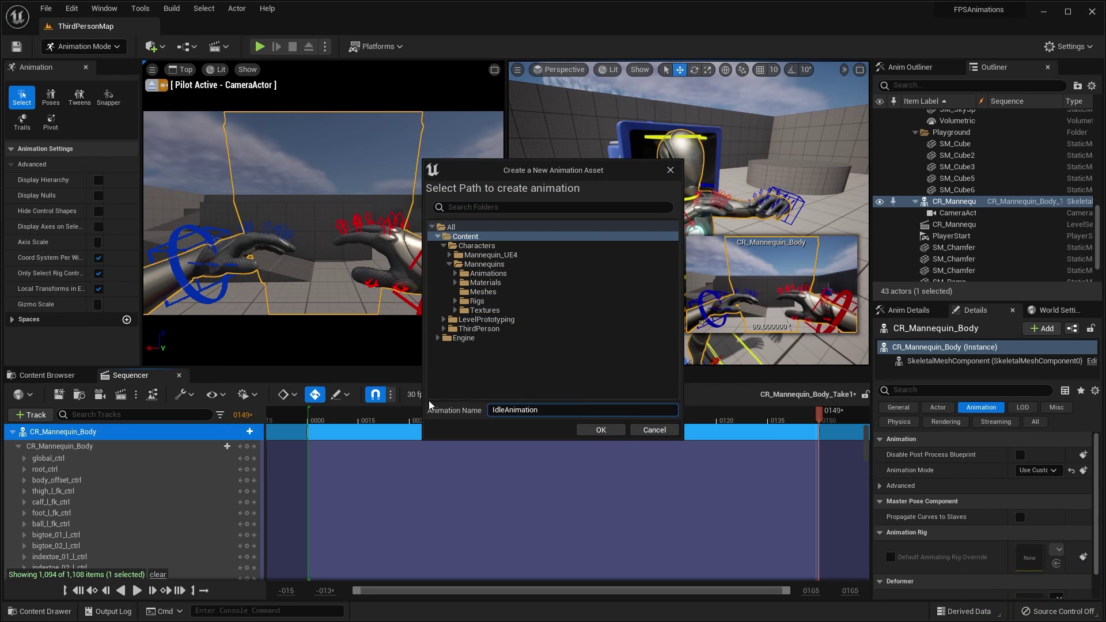
pyautogui.click(591, 429)
pyautogui.click(416, 225)
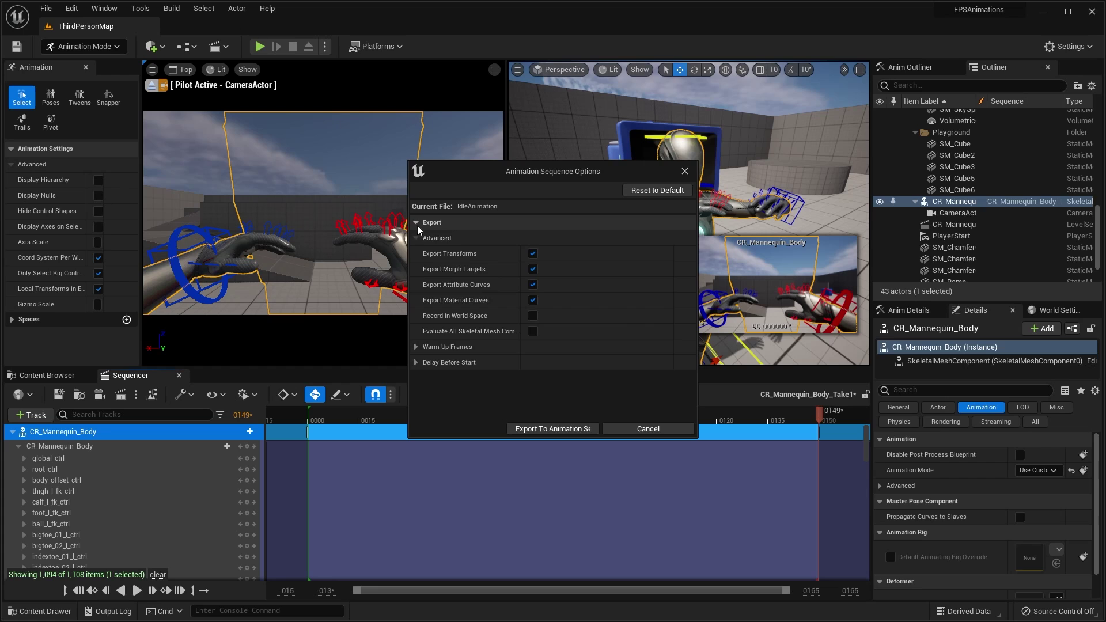
pyautogui.click(553, 429)
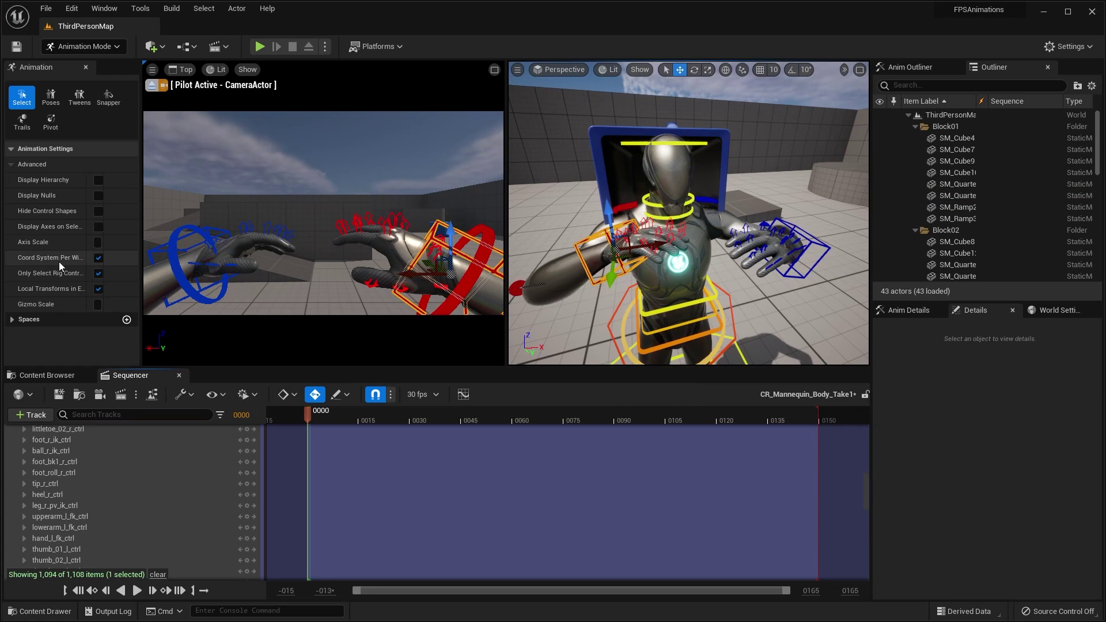
# Preview the first-person hand animation with the rig's control shapes hidden and restore the shapes.
pyautogui.click(98, 211)
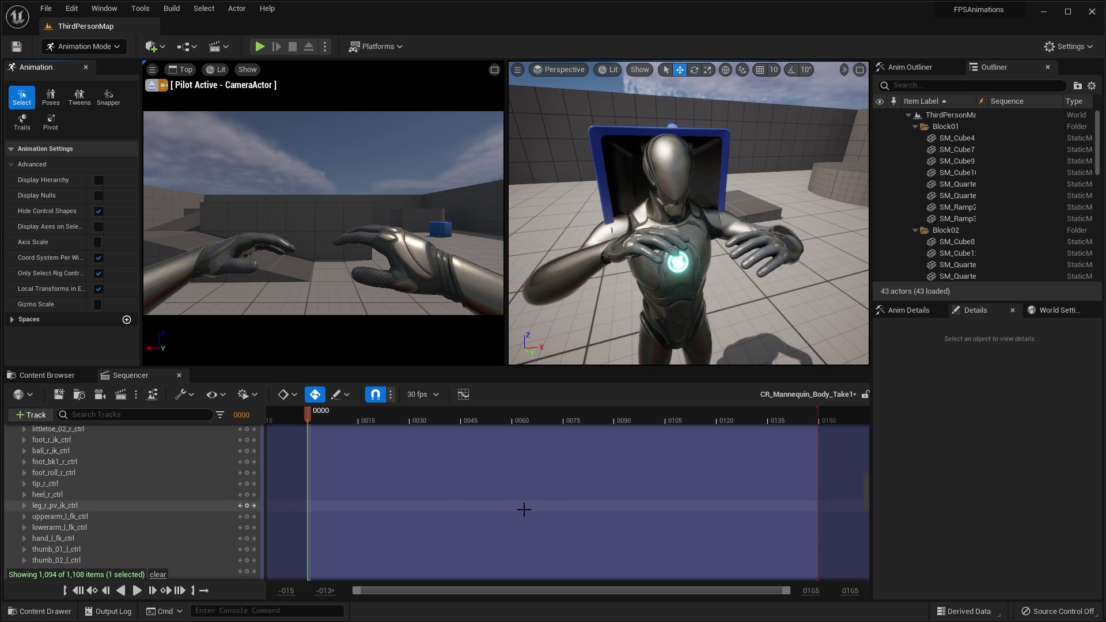
pyautogui.press('space')
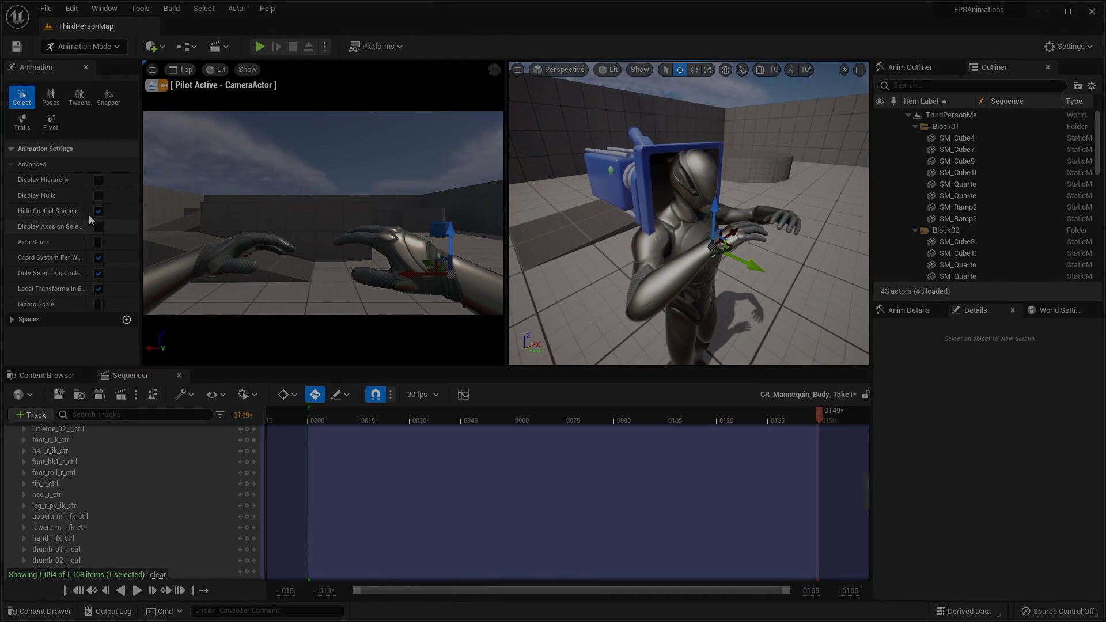
pyautogui.click(98, 211)
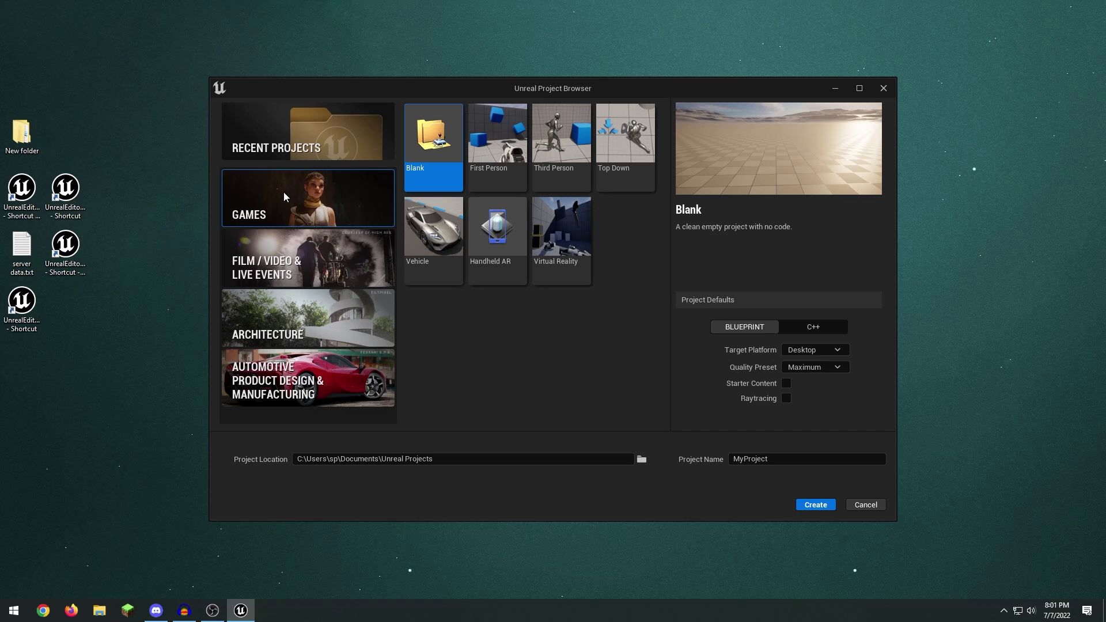
# Create a Blueprint project named FPSAnimations from the Third Person games template.
pyautogui.click(545, 163)
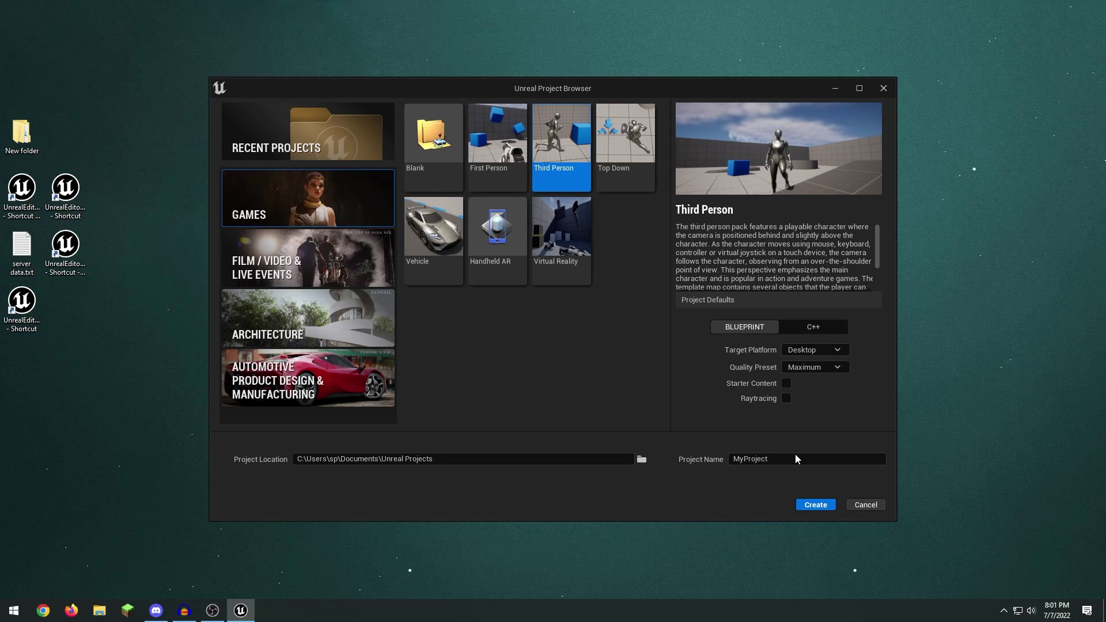
pyautogui.click(779, 456)
pyautogui.moveTo(778, 456); pyautogui.dragTo(598, 450)
pyautogui.write('FPS')
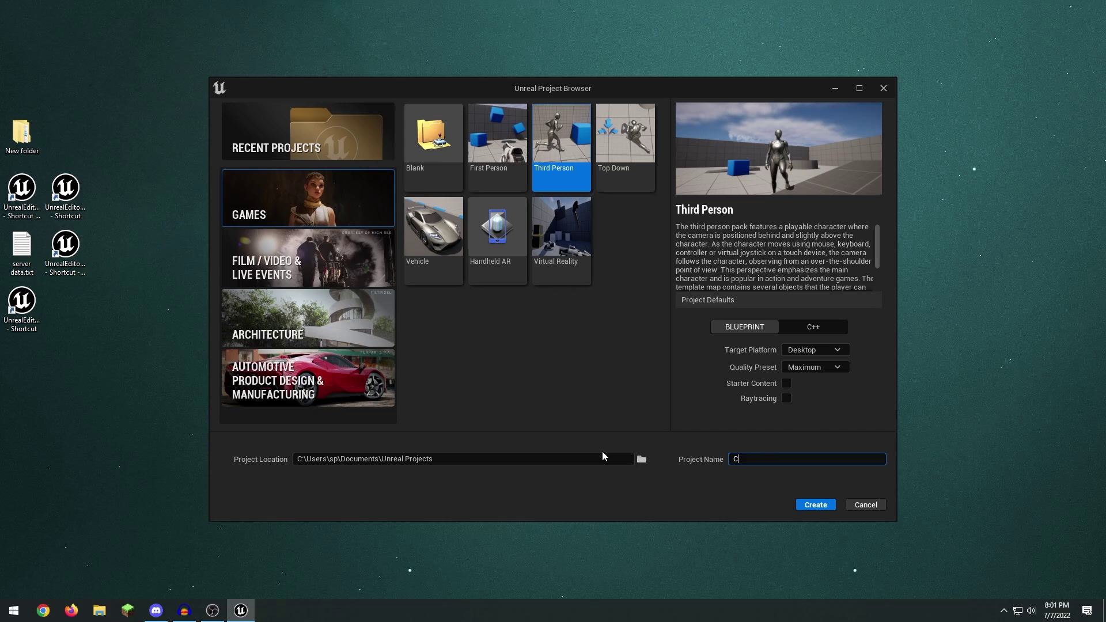
pyautogui.write('Aa')
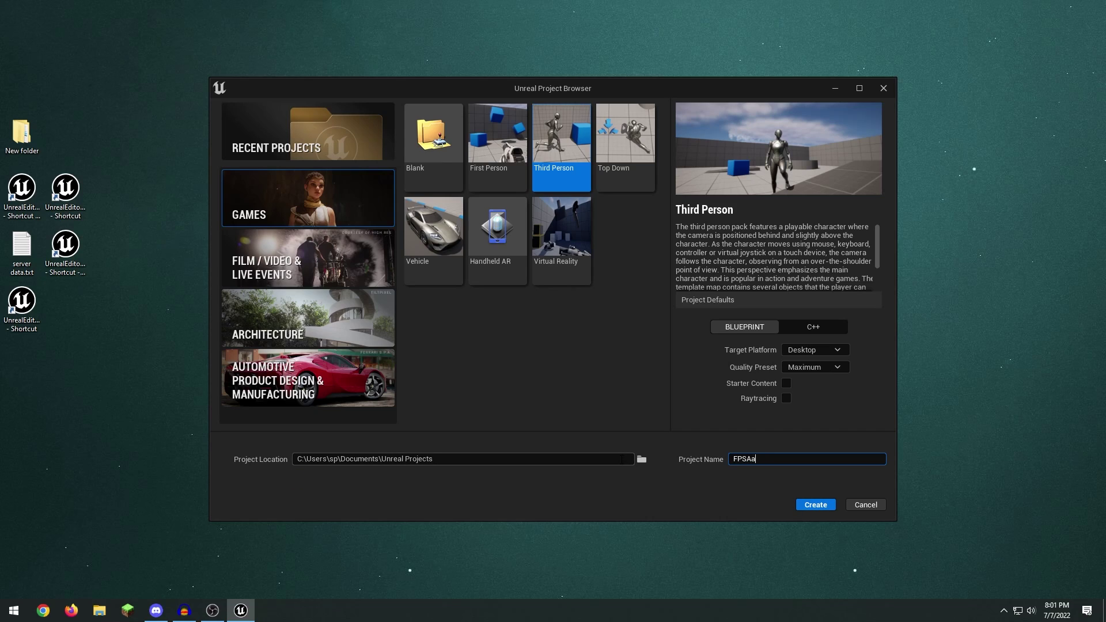
pyautogui.press('BackSpace')
pyautogui.write('nimations')
pyautogui.click(815, 506)
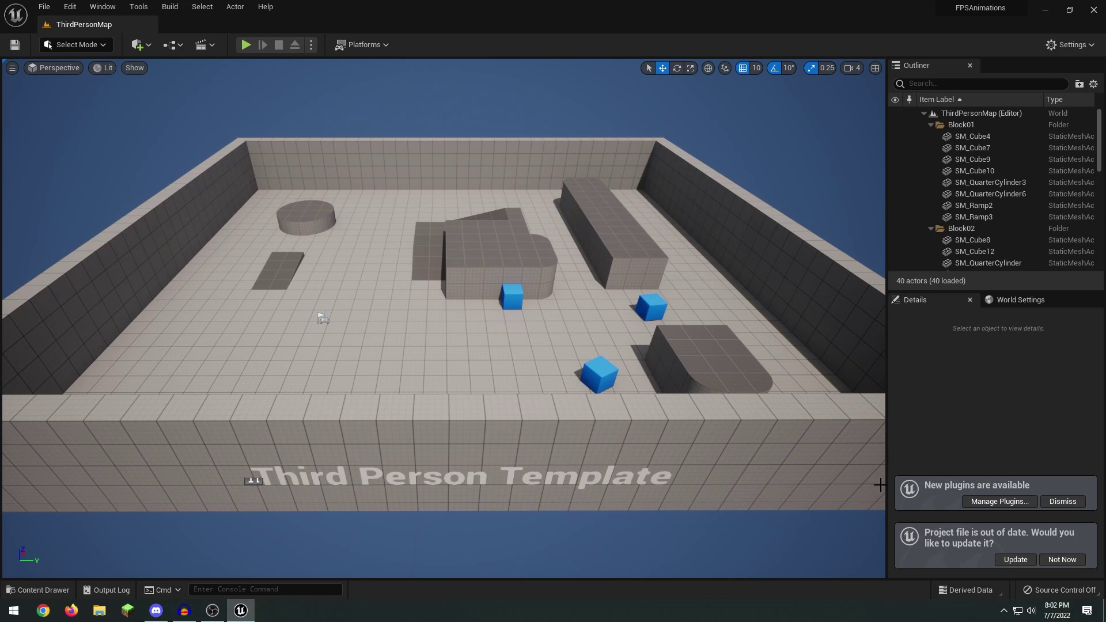
# Dismiss the new plugins notification and update the out-of-date project file.
pyautogui.click(1070, 501)
pyautogui.click(1015, 560)
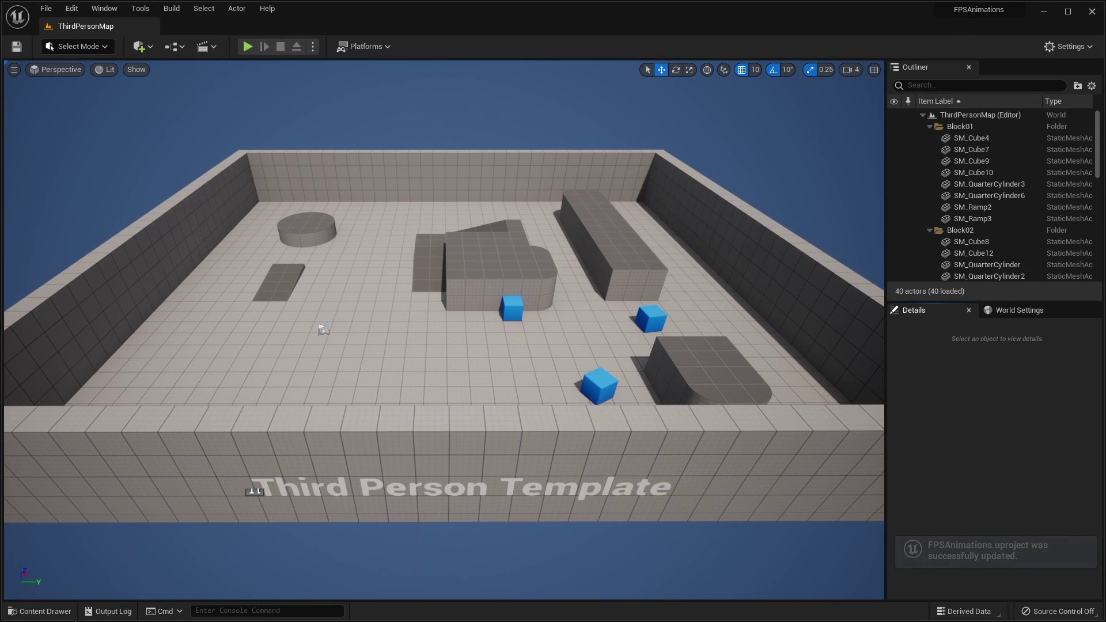
# Dock the content browser in the layout and open the Characters/Mannequins/Rigs folder.
pyautogui.click(40, 611)
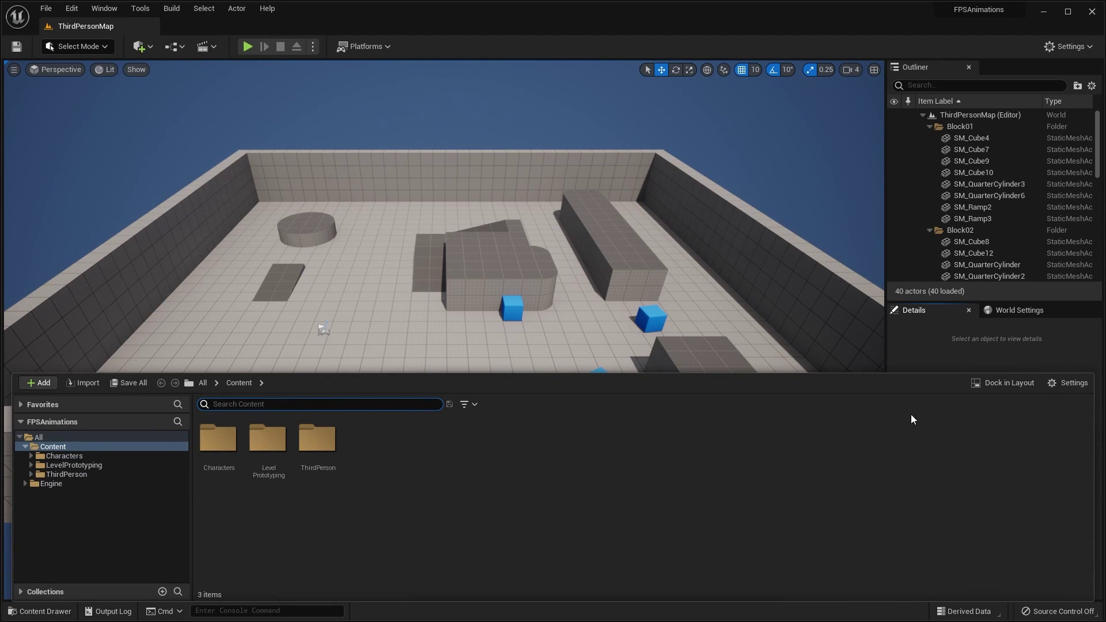
pyautogui.click(976, 385)
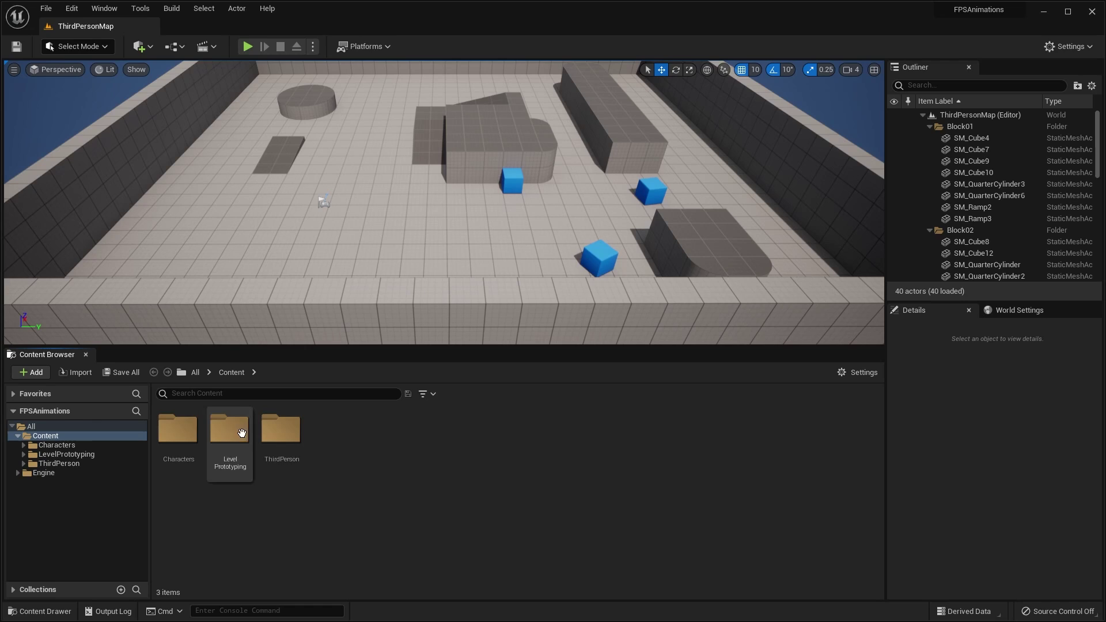
pyautogui.doubleClick(191, 421)
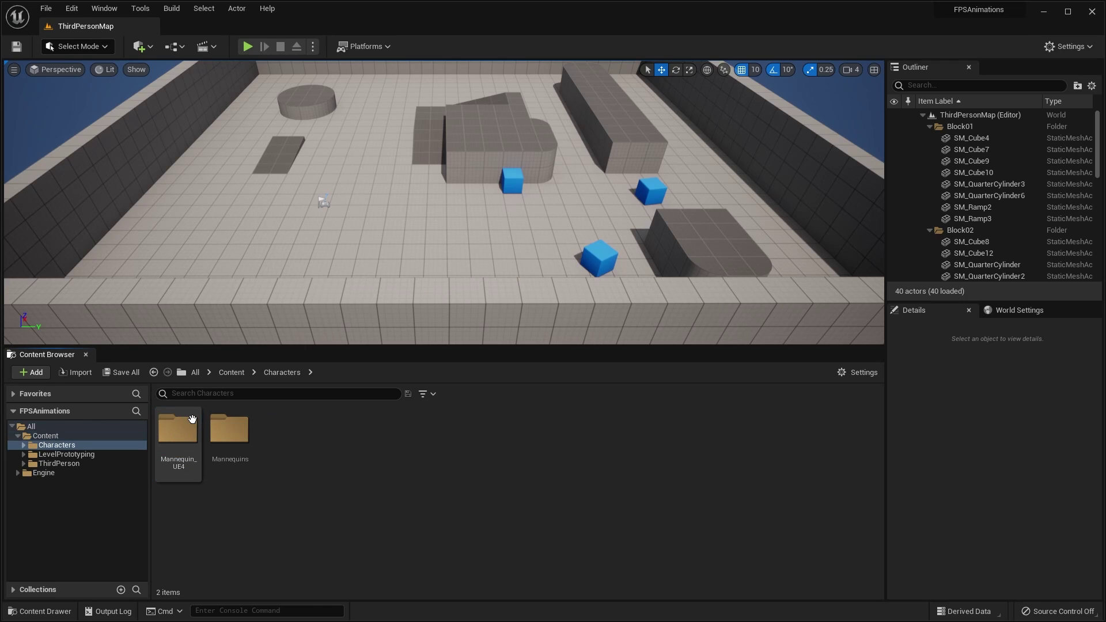
pyautogui.doubleClick(236, 436)
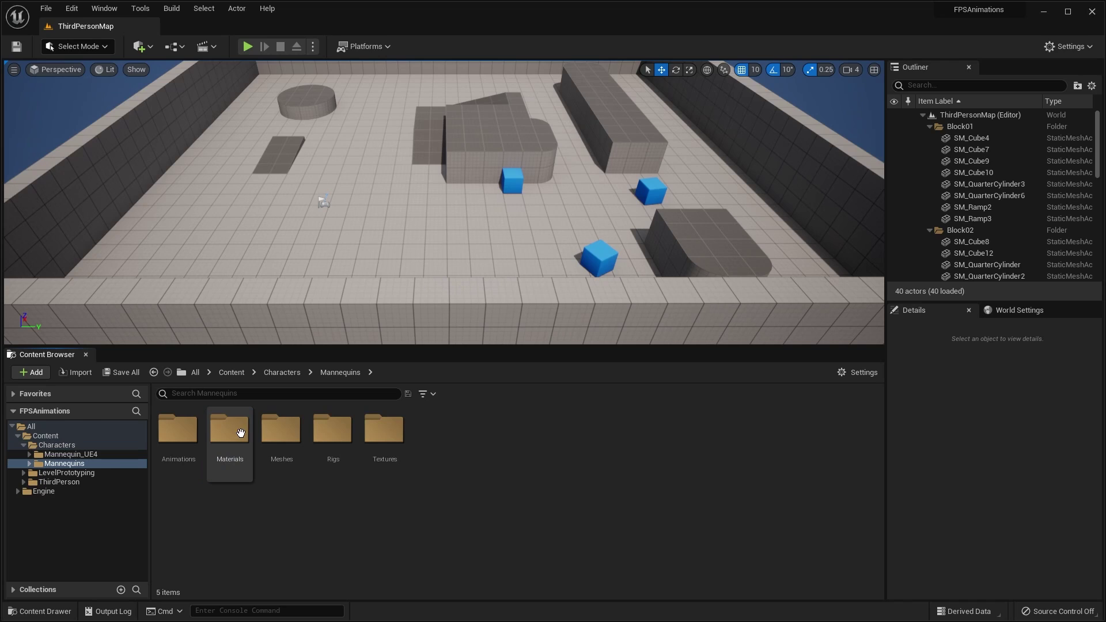
pyautogui.doubleClick(328, 433)
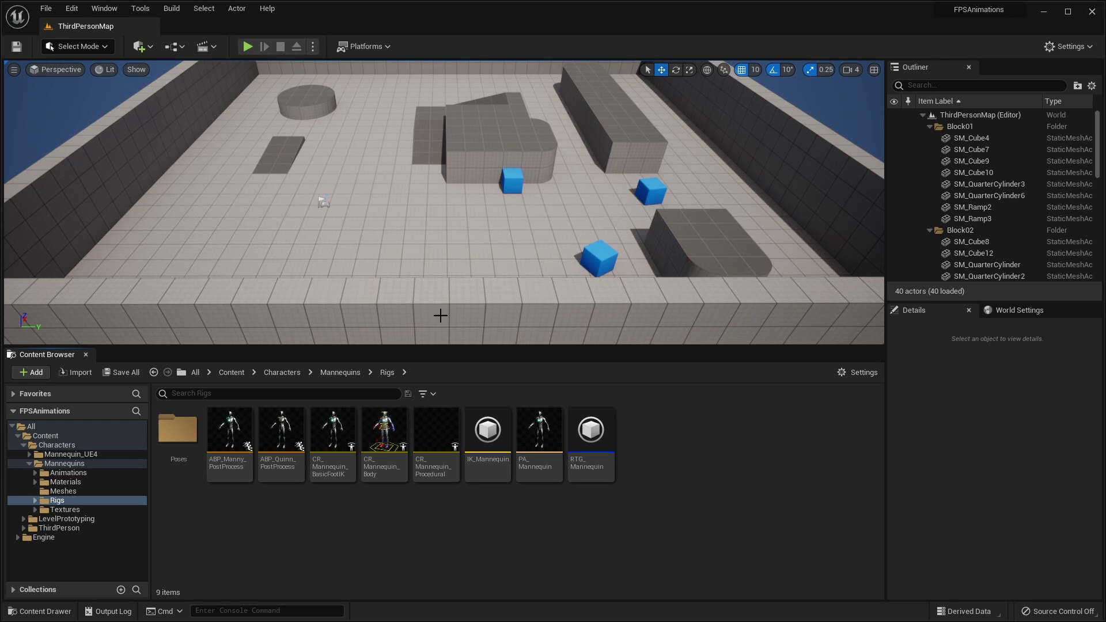
# Place the CR_Mannequin_Body control rig on the open floor of the level and frame it in the viewport.
pyautogui.moveTo(416, 276); pyautogui.dragTo(409, 253, button='right')
pyautogui.press('w')
pyautogui.moveTo(535, 198); pyautogui.dragTo(507, 195, button='right')
pyautogui.moveTo(413, 410)
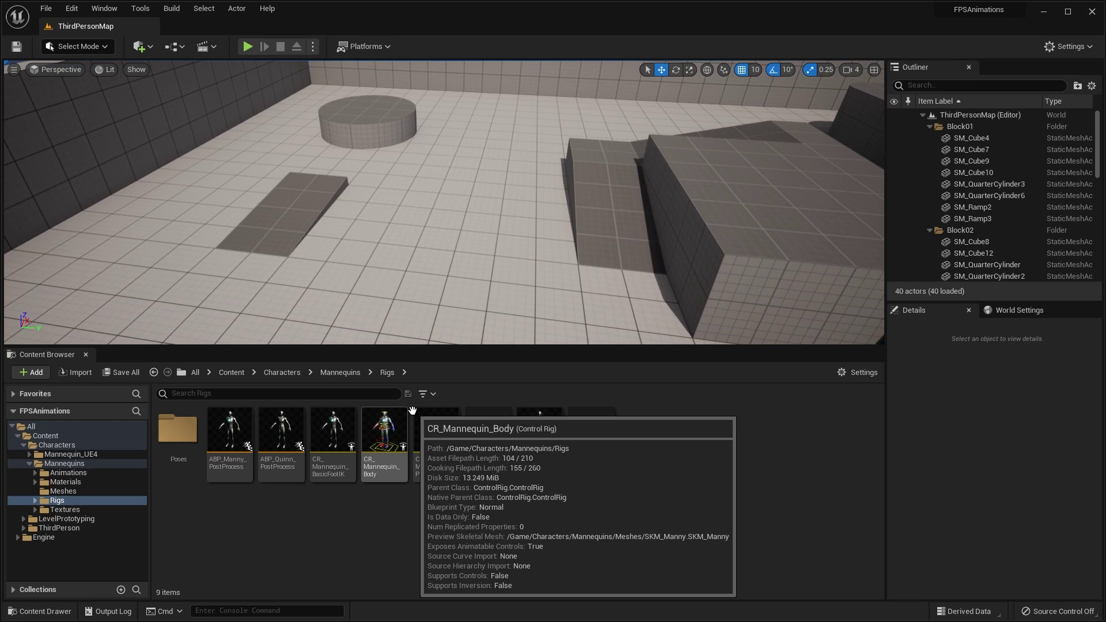
pyautogui.click(382, 442)
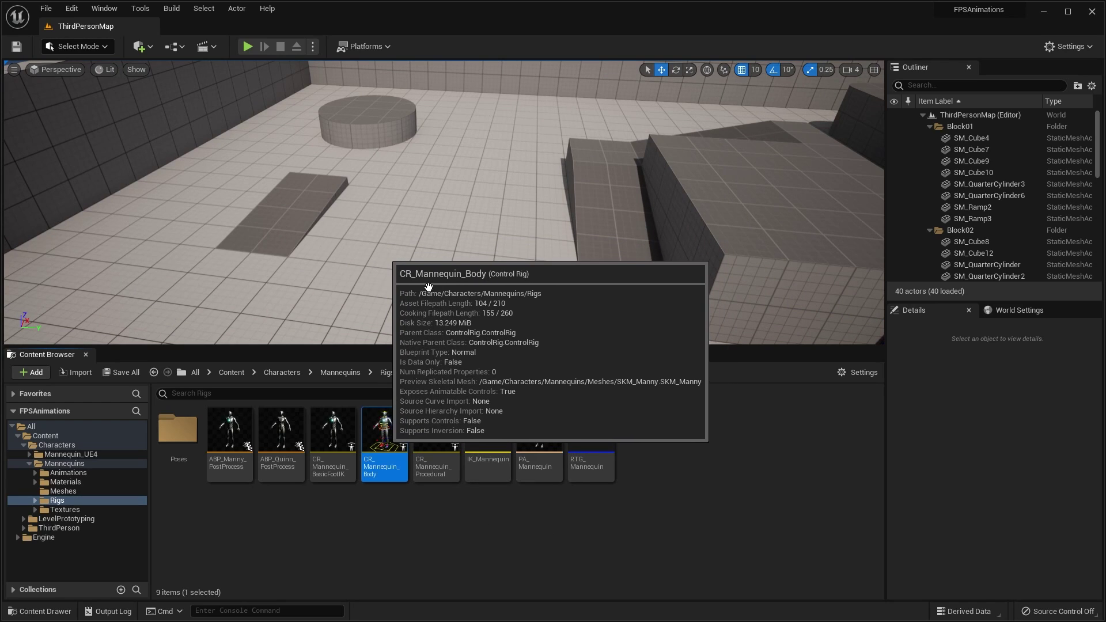
pyautogui.moveTo(429, 286); pyautogui.dragTo(415, 245)
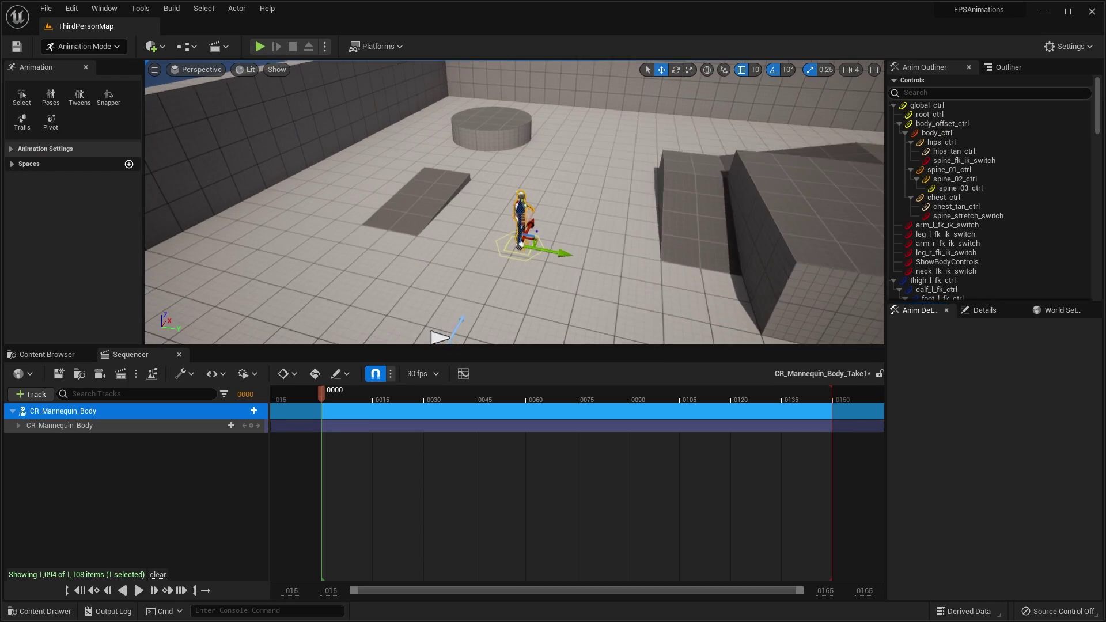
pyautogui.press('f')
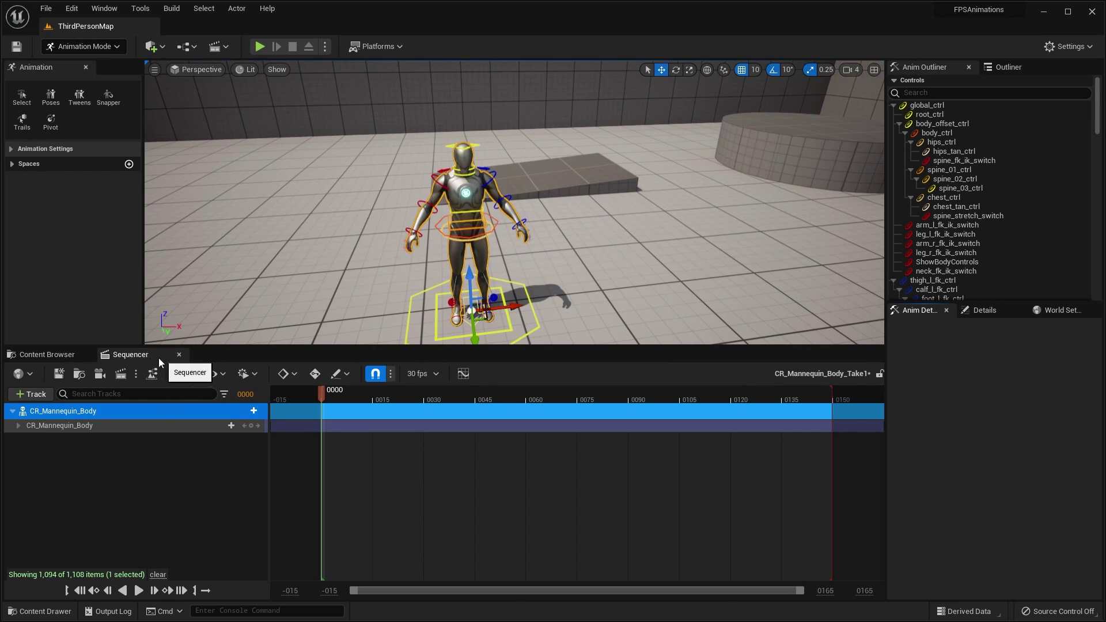
pyautogui.moveTo(553, 209); pyautogui.dragTo(518, 210, button='right')
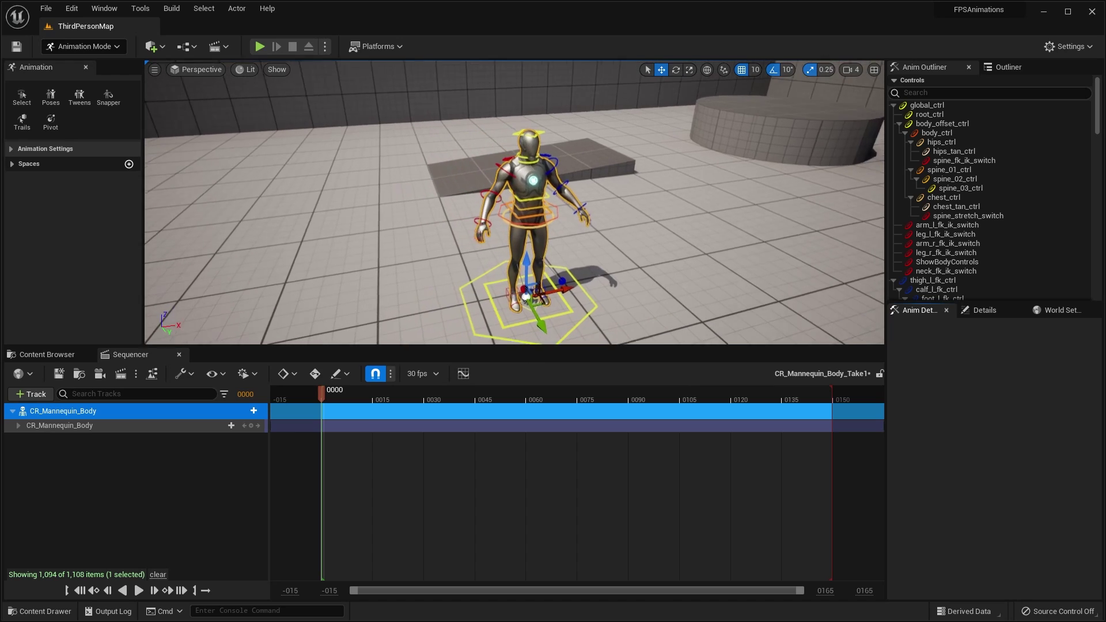
pyautogui.keyDown('alt'); pyautogui.moveTo(529, 265); pyautogui.dragTo(535, 262); pyautogui.keyUp('alt')
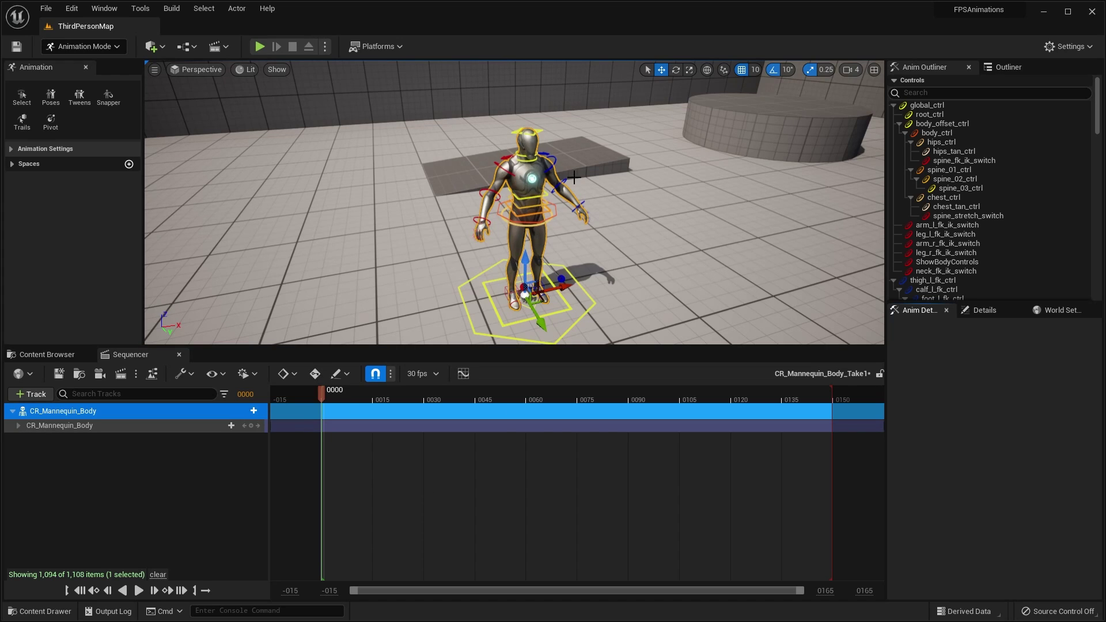
pyautogui.moveTo(558, 142)
pyautogui.mouseDown(button='middle')
pyautogui.moveTo(568, 118)
pyautogui.moveTo(557, 143)
pyautogui.mouseUp(button='middle')
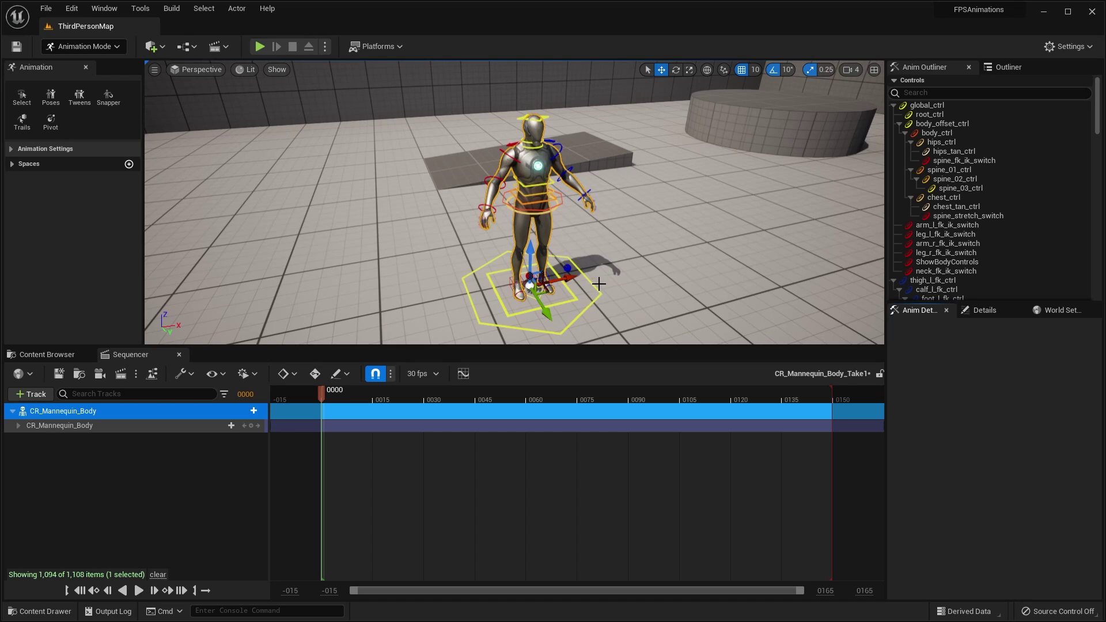
pyautogui.moveTo(678, 197); pyautogui.dragTo(668, 200, button='right')
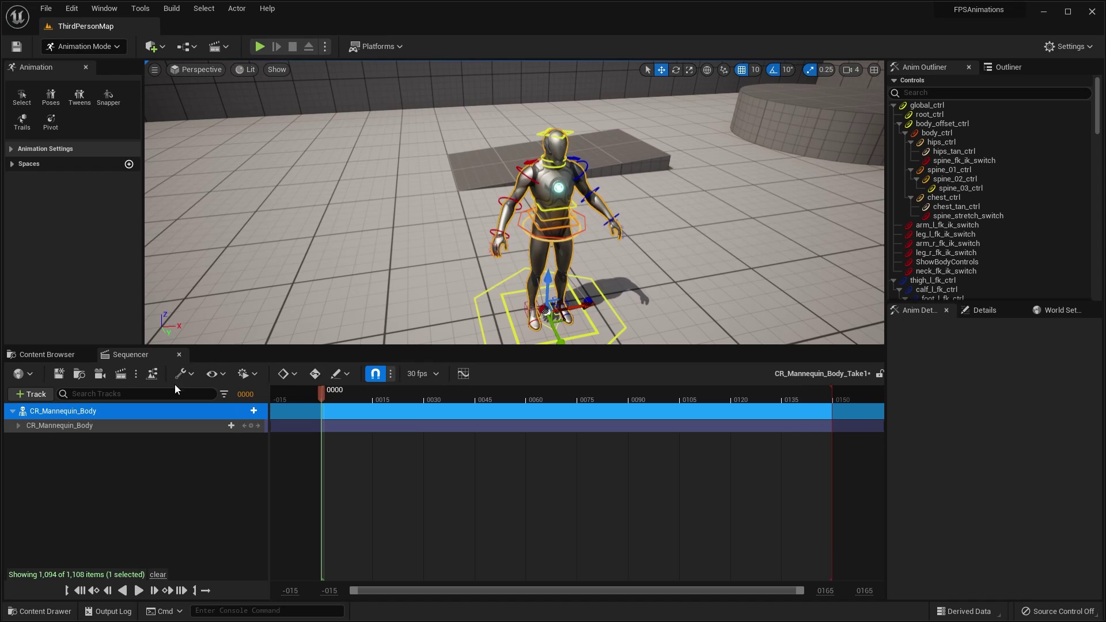
pyautogui.moveTo(322, 394)
pyautogui.mouseDown()
pyautogui.moveTo(378, 404)
pyautogui.moveTo(322, 405)
pyautogui.mouseUp()
pyautogui.moveTo(692, 181)
pyautogui.mouseDown(button='right')
pyautogui.moveTo(696, 162)
pyautogui.moveTo(698, 173)
pyautogui.mouseUp(button='right')
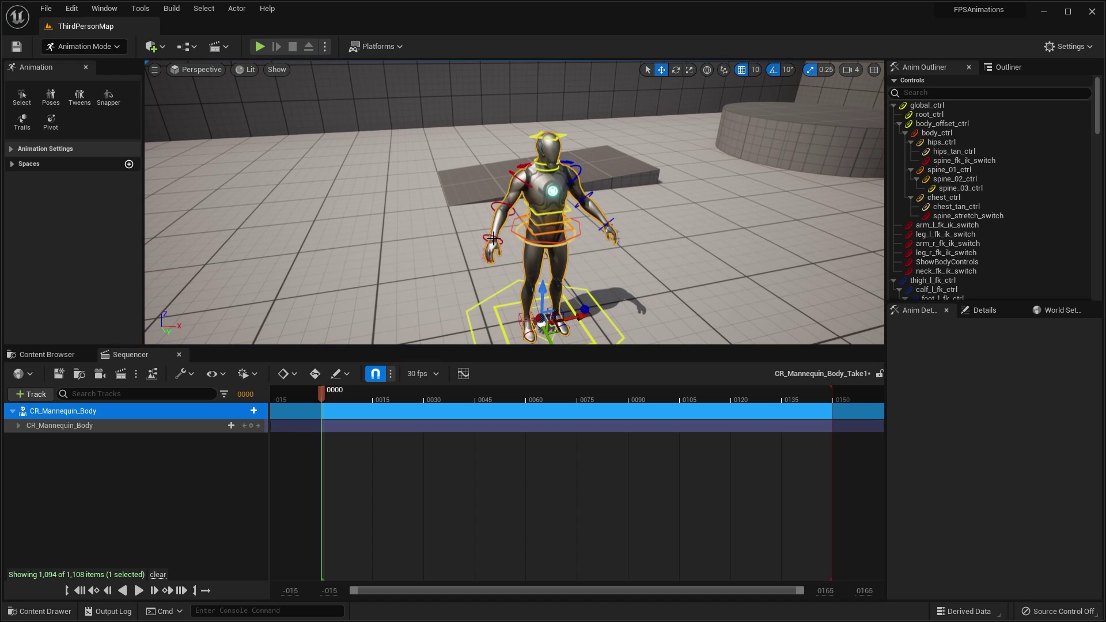
pyautogui.scroll(3, 495, 214)
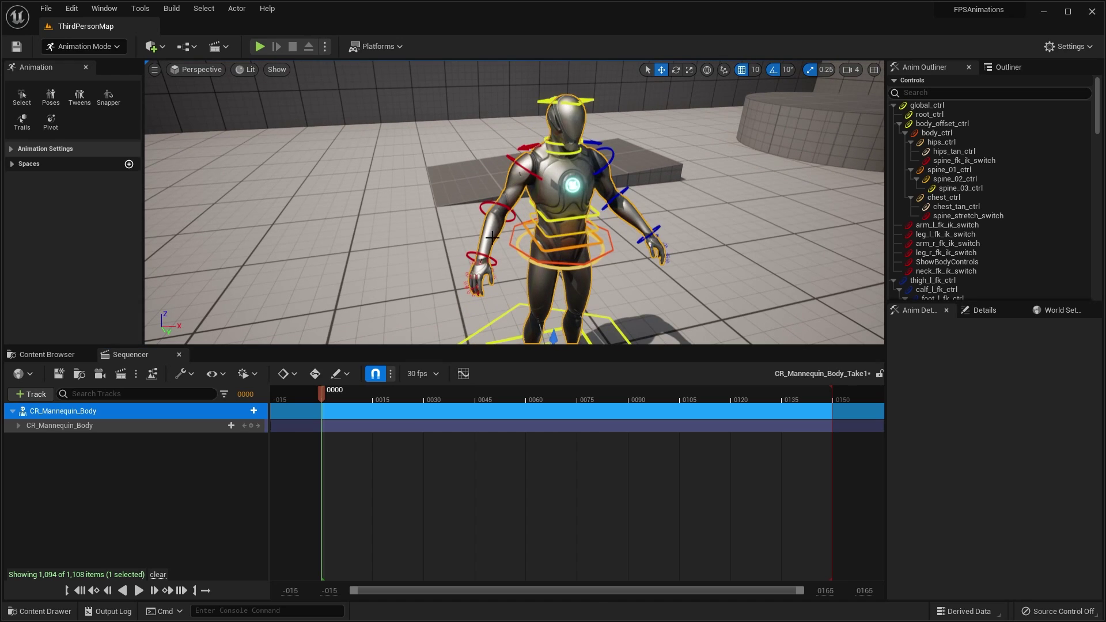
pyautogui.scroll(-3, 603, 218)
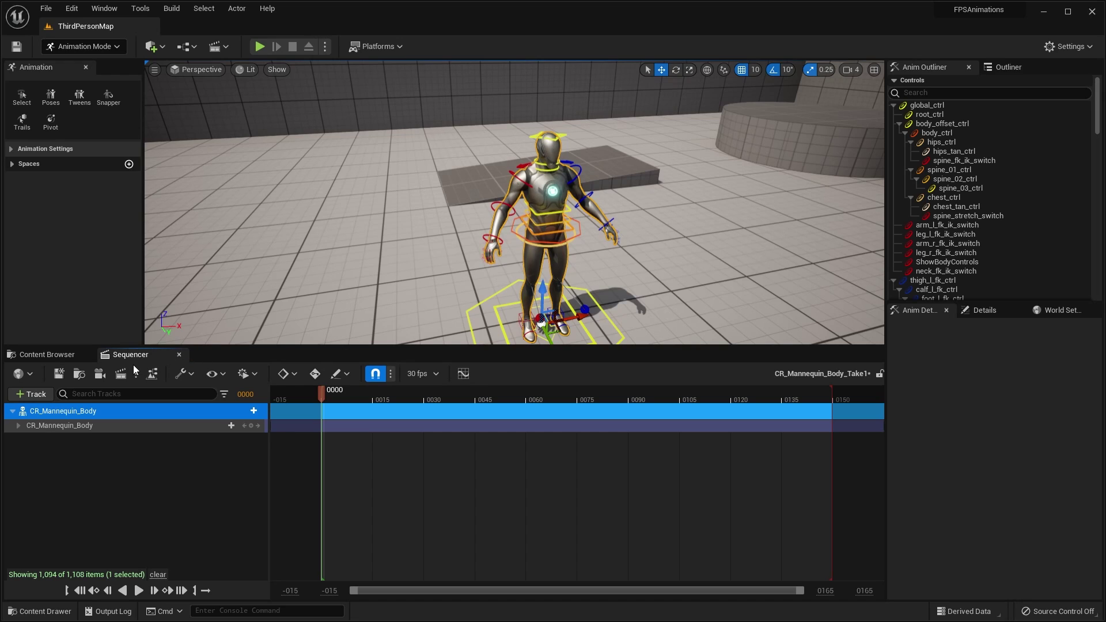
pyautogui.click(46, 355)
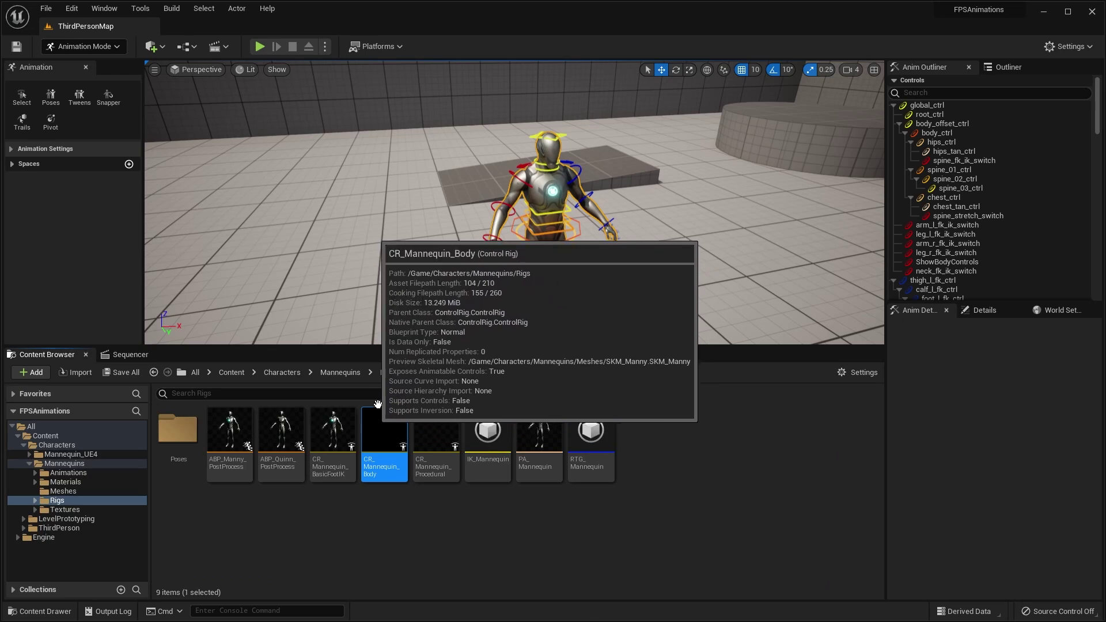
pyautogui.click(130, 355)
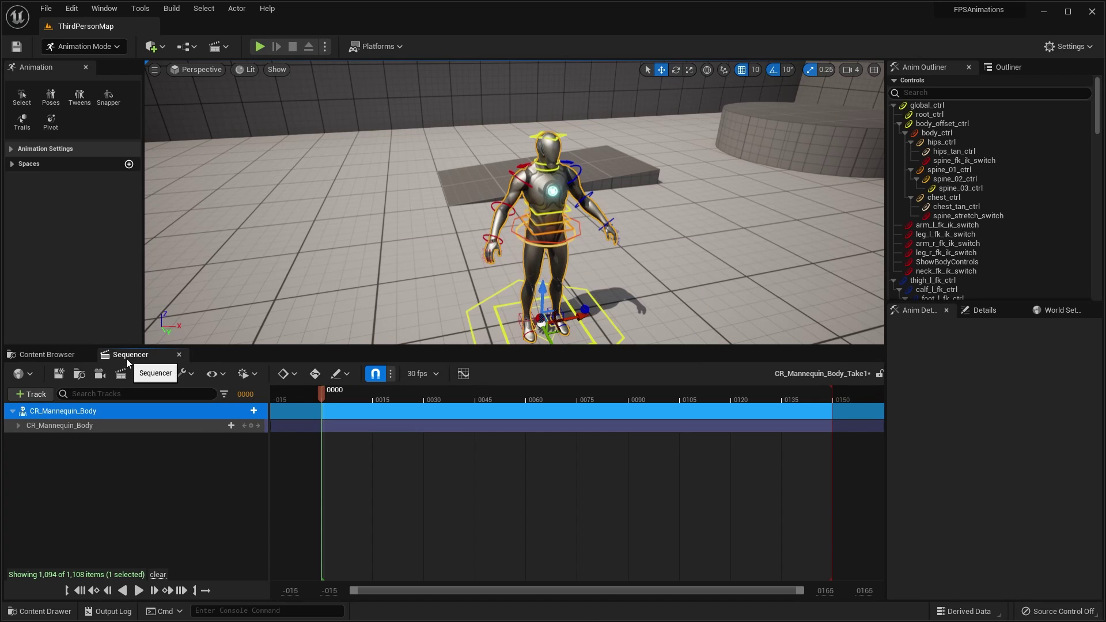
pyautogui.click(217, 47)
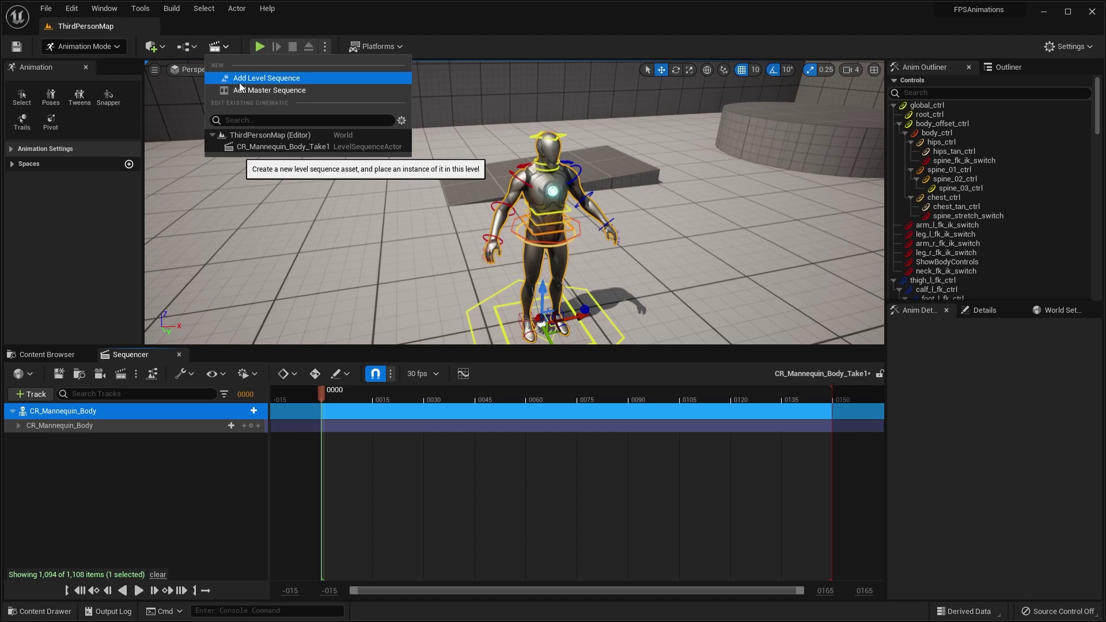
pyautogui.click(497, 40)
# Delete the CR_Mannequin_Body track from the level sequence.
pyautogui.moveTo(502, 196); pyautogui.dragTo(507, 196, button='right')
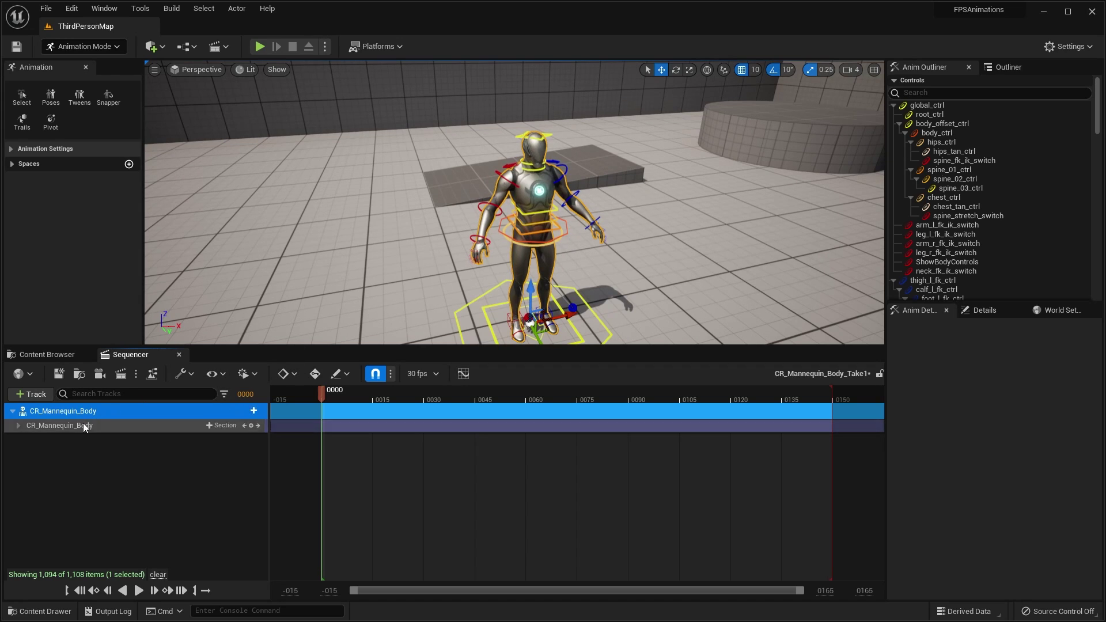
pyautogui.press('Delete')
pyautogui.moveTo(502, 207); pyautogui.dragTo(495, 208, button='right')
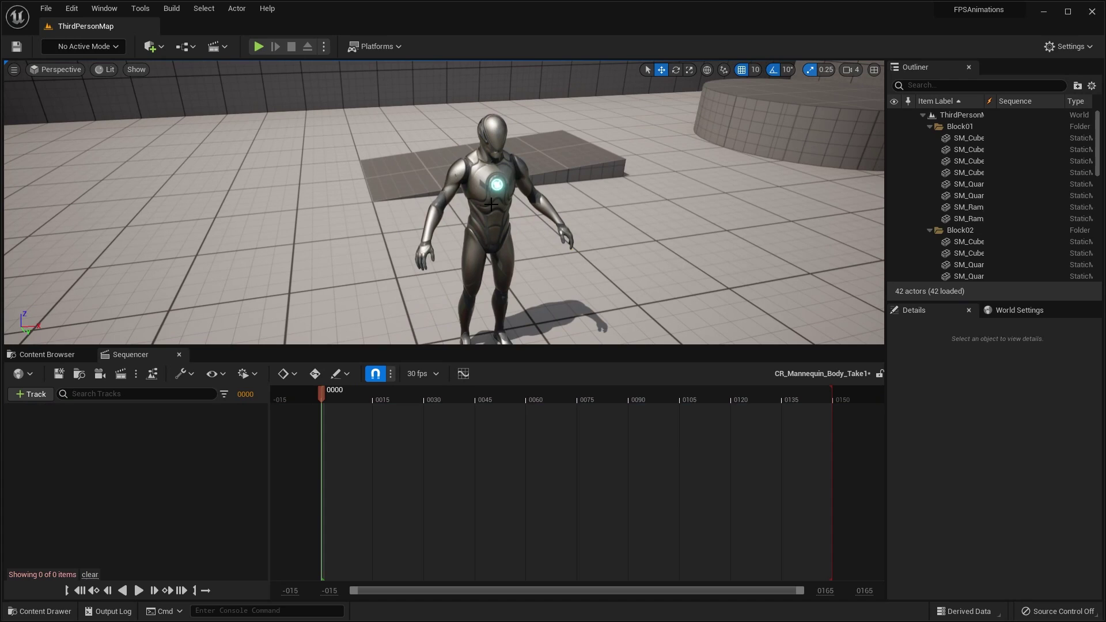
# Delete the mannequin from the level and place the CR_Mannequin_Body control rig from the Rigs folder on the floor again.
pyautogui.click(491, 205)
pyautogui.press('Delete')
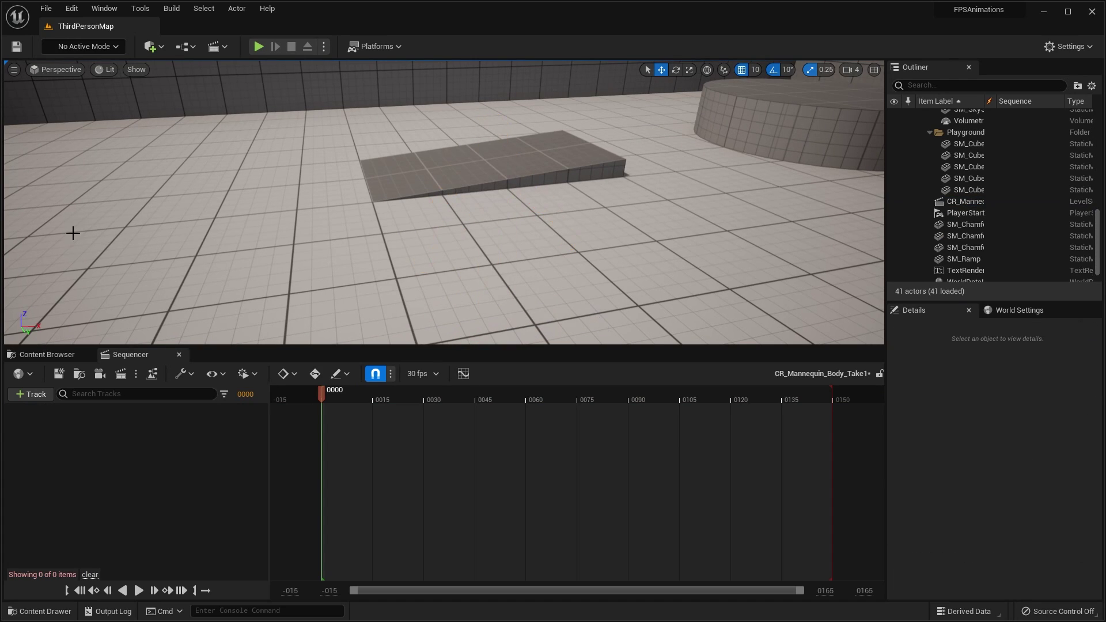
pyautogui.click(52, 355)
pyautogui.click(130, 355)
pyautogui.click(57, 356)
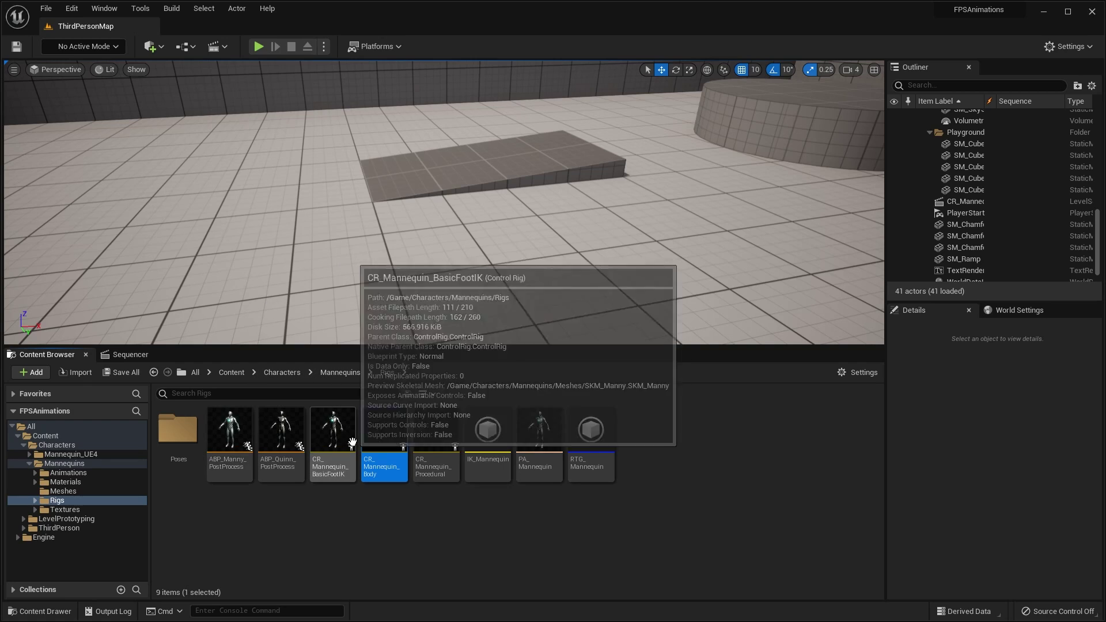
pyautogui.moveTo(386, 435); pyautogui.dragTo(531, 277)
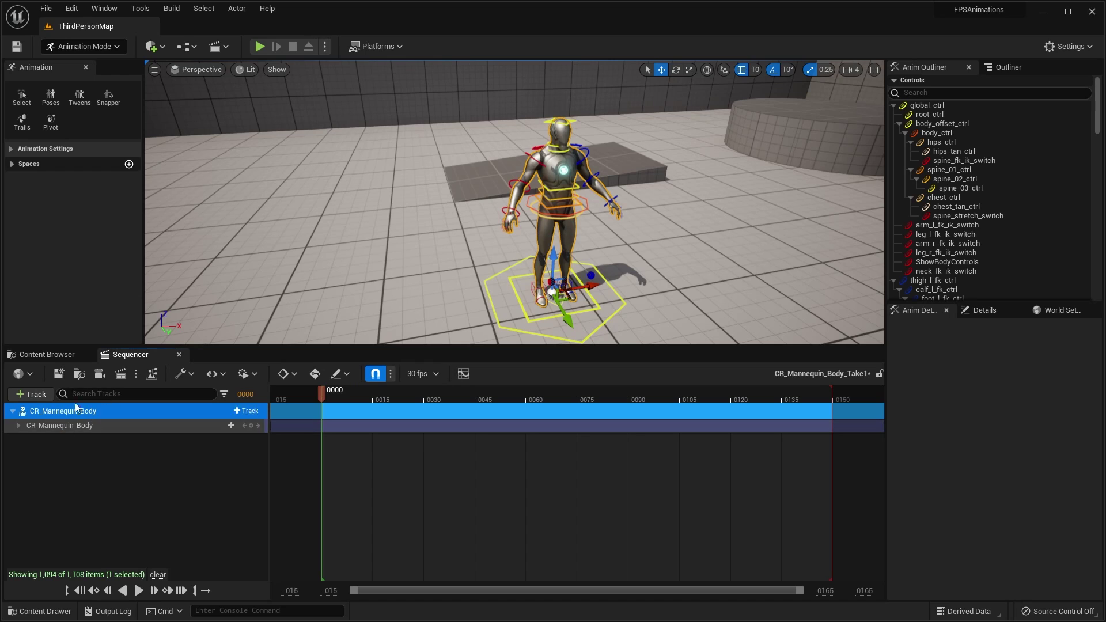
# Show the level's Outliner alongside the animation tools, frame the mannequin and enlarge the viewport above the Sequencer.
pyautogui.click(1007, 67)
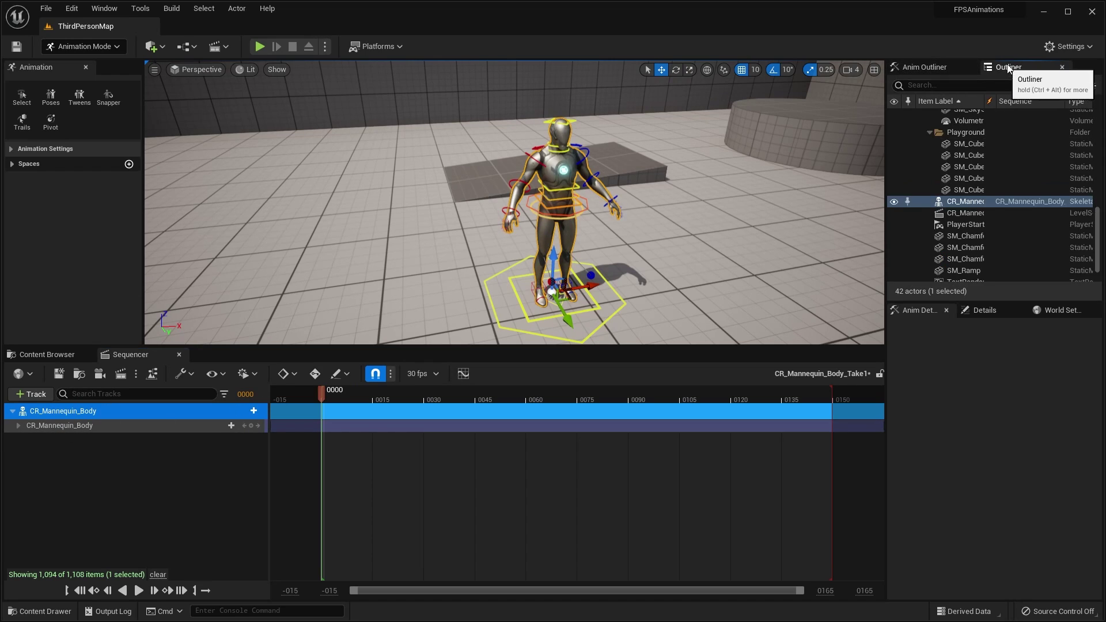
pyautogui.moveTo(951, 206); pyautogui.dragTo(159, 408)
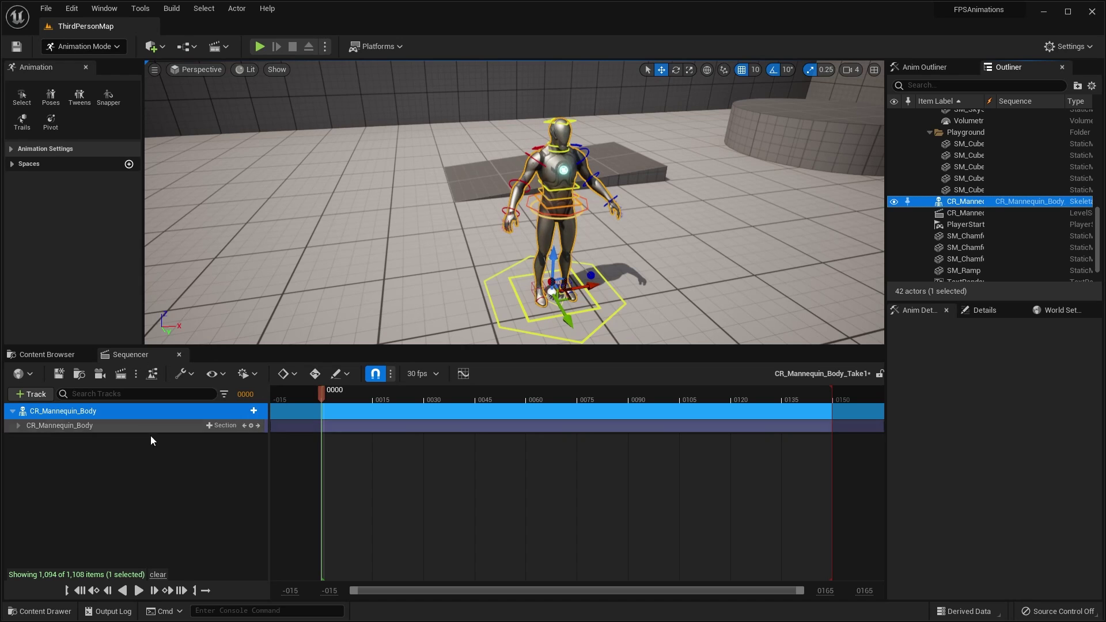
pyautogui.moveTo(641, 209); pyautogui.dragTo(664, 184, button='right')
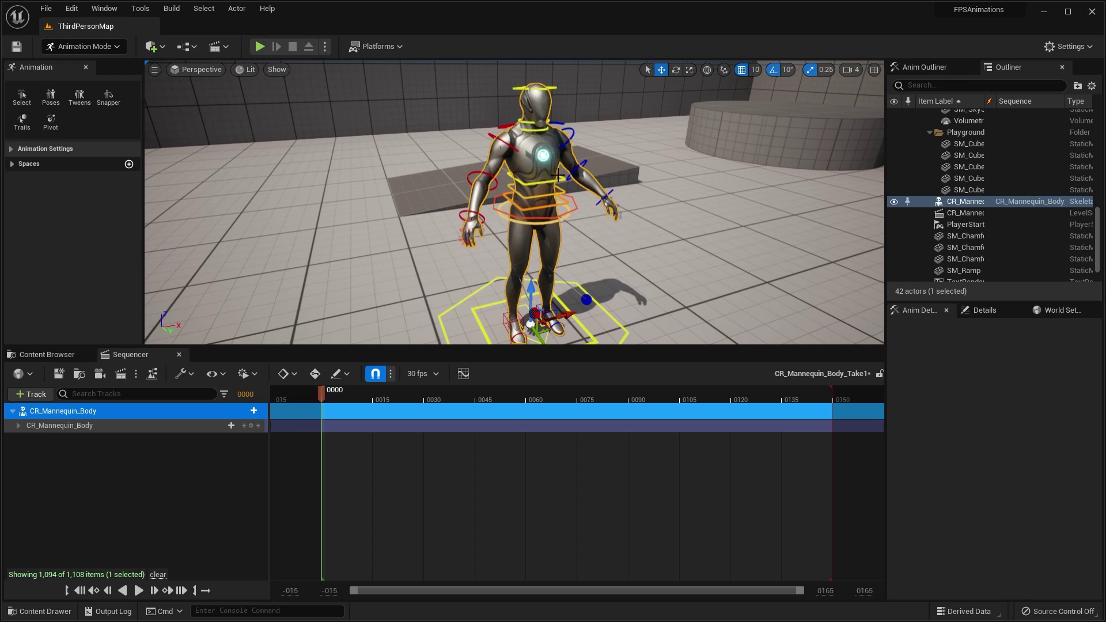
pyautogui.moveTo(558, 175); pyautogui.dragTo(556, 158, button='right')
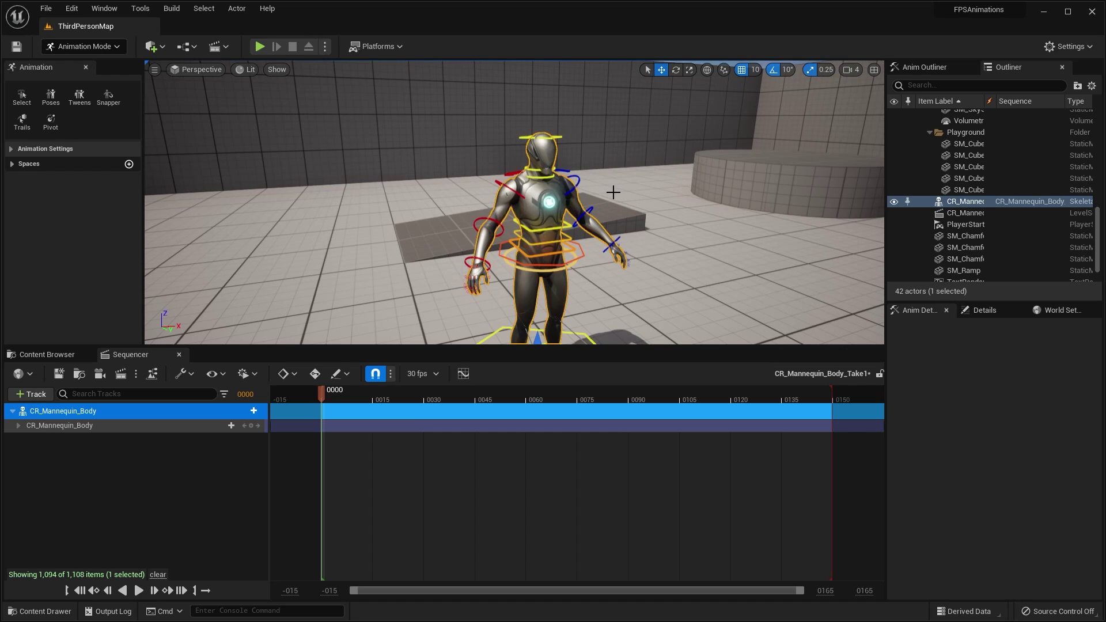
pyautogui.moveTo(615, 197); pyautogui.dragTo(626, 202, button='right')
pyautogui.moveTo(572, 144); pyautogui.dragTo(567, 144, button='right')
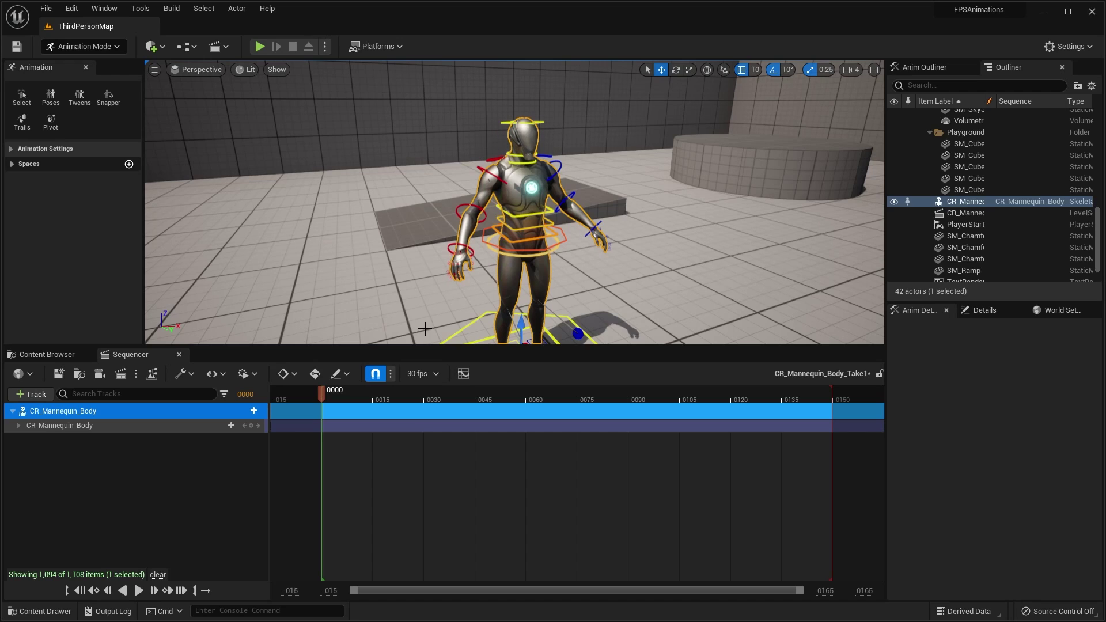
pyautogui.moveTo(431, 349); pyautogui.dragTo(431, 370)
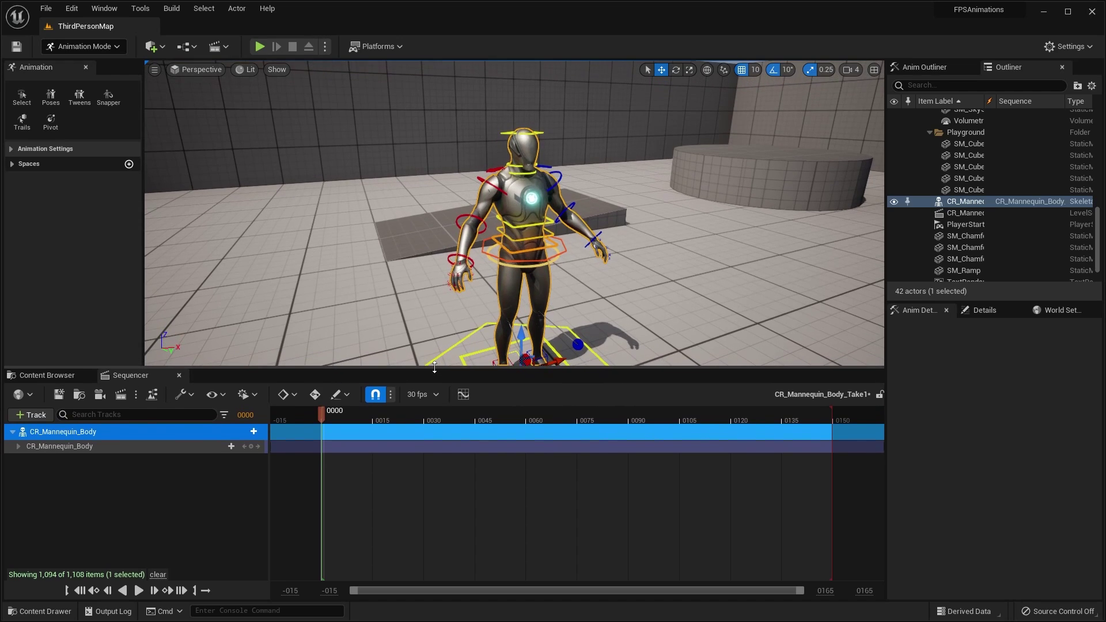
# Search all actor classes for "camera" and place a Camera Actor in the level beside the mannequin.
pyautogui.click(153, 50)
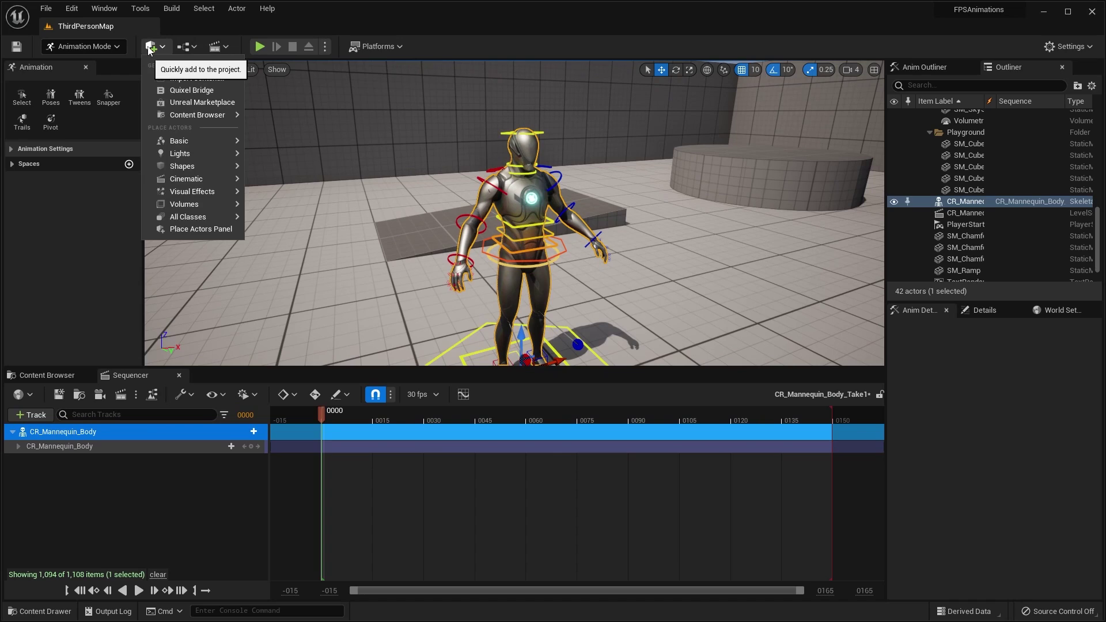
pyautogui.moveTo(181, 222)
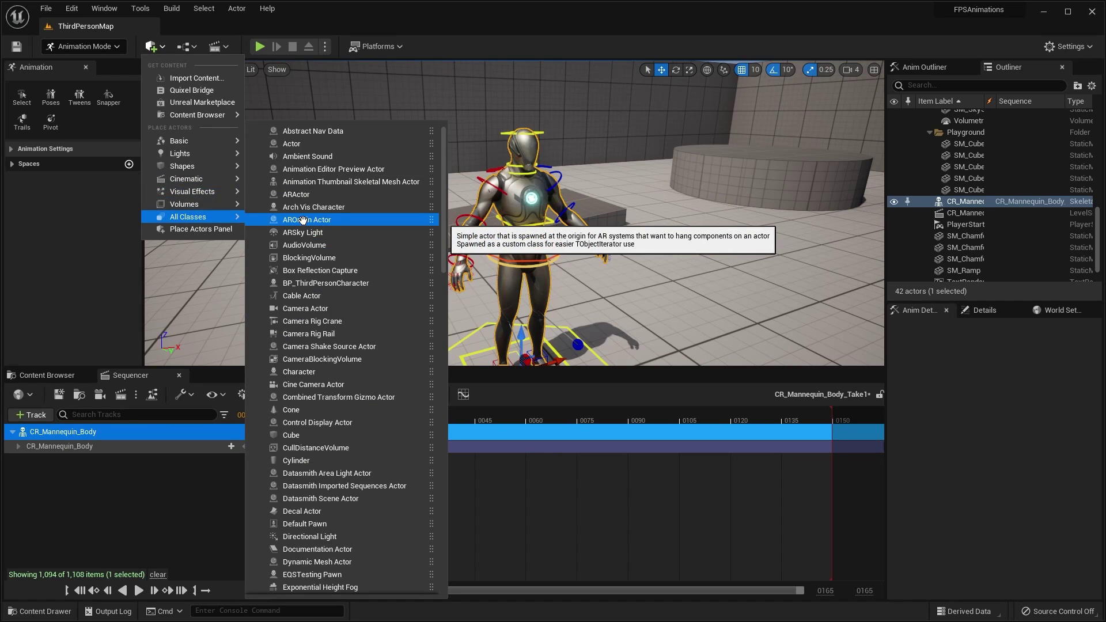
pyautogui.write('camera')
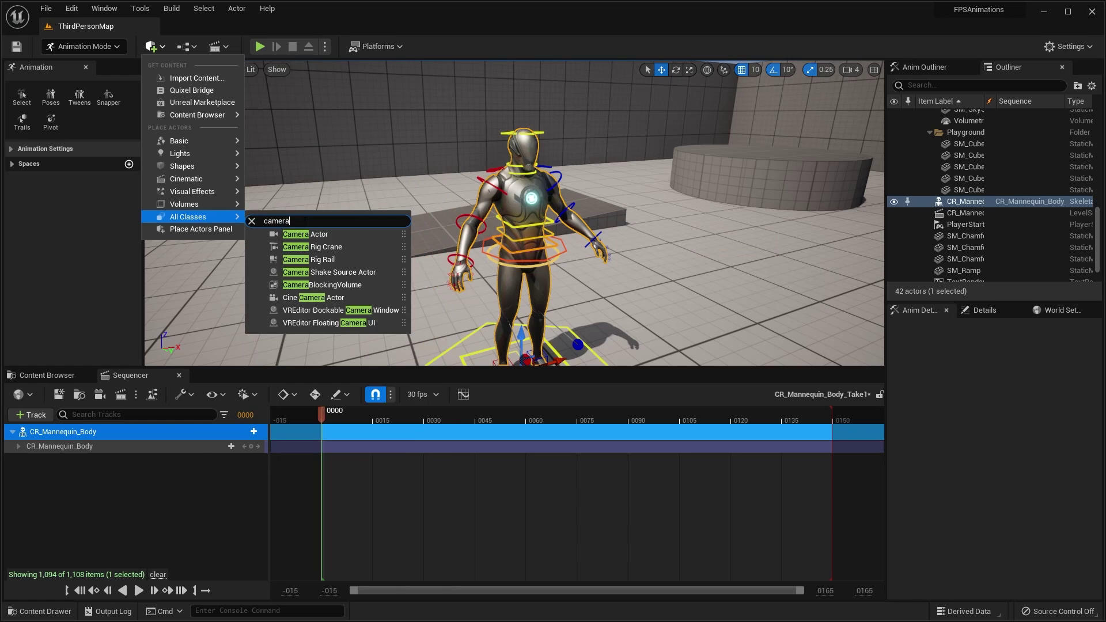
pyautogui.click(291, 234)
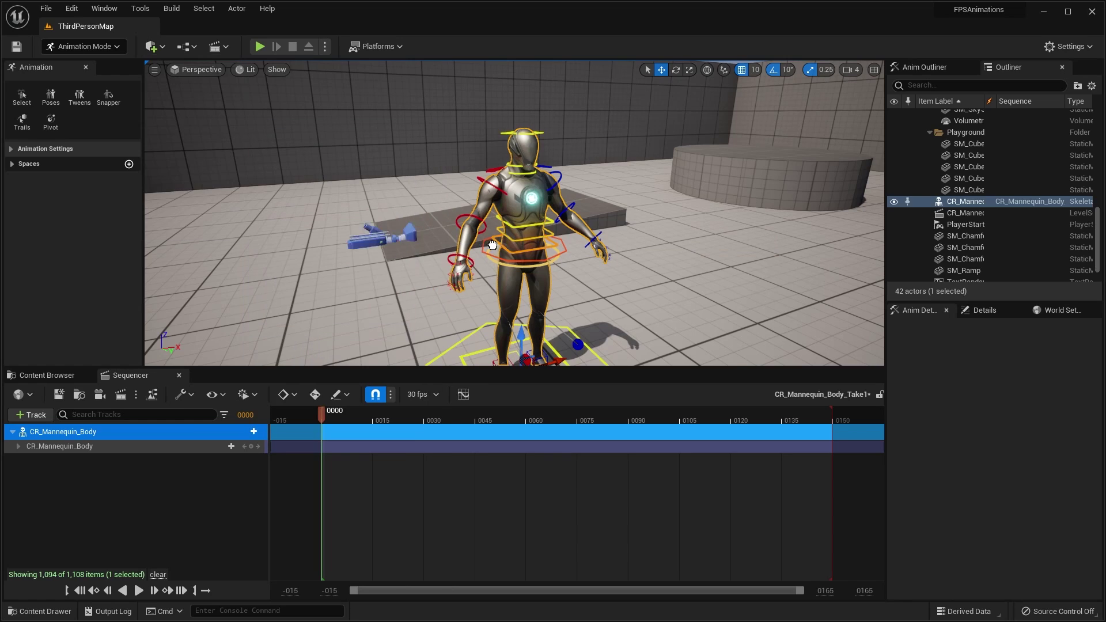
pyautogui.moveTo(493, 245); pyautogui.dragTo(549, 291)
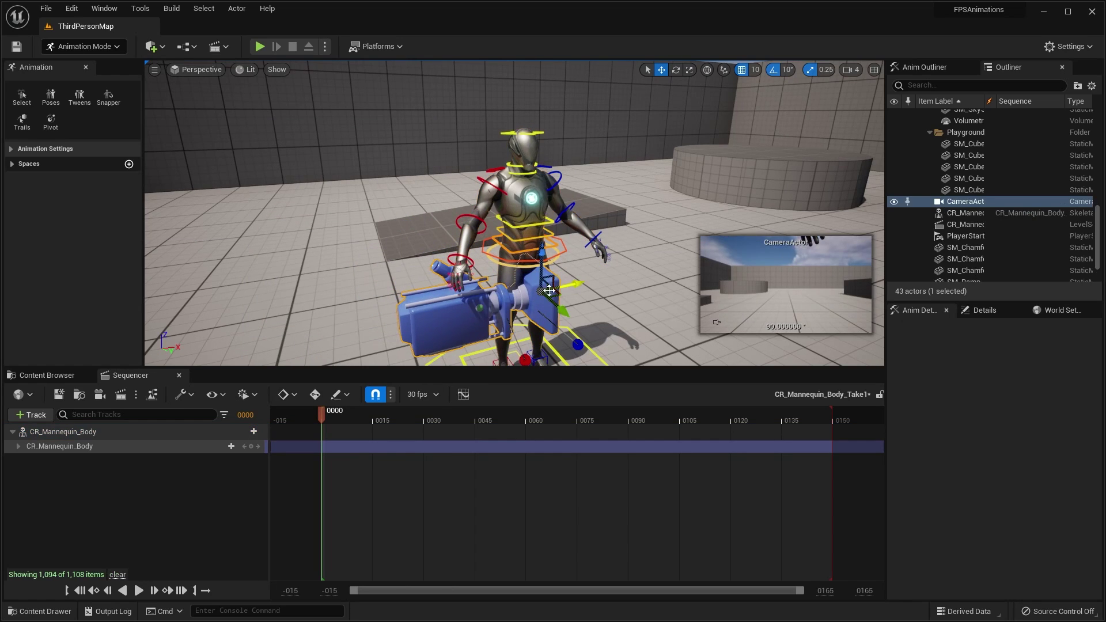
# Attach the CameraActor to the head bone of the CR_Mannequin_Body actor.
pyautogui.click(976, 203)
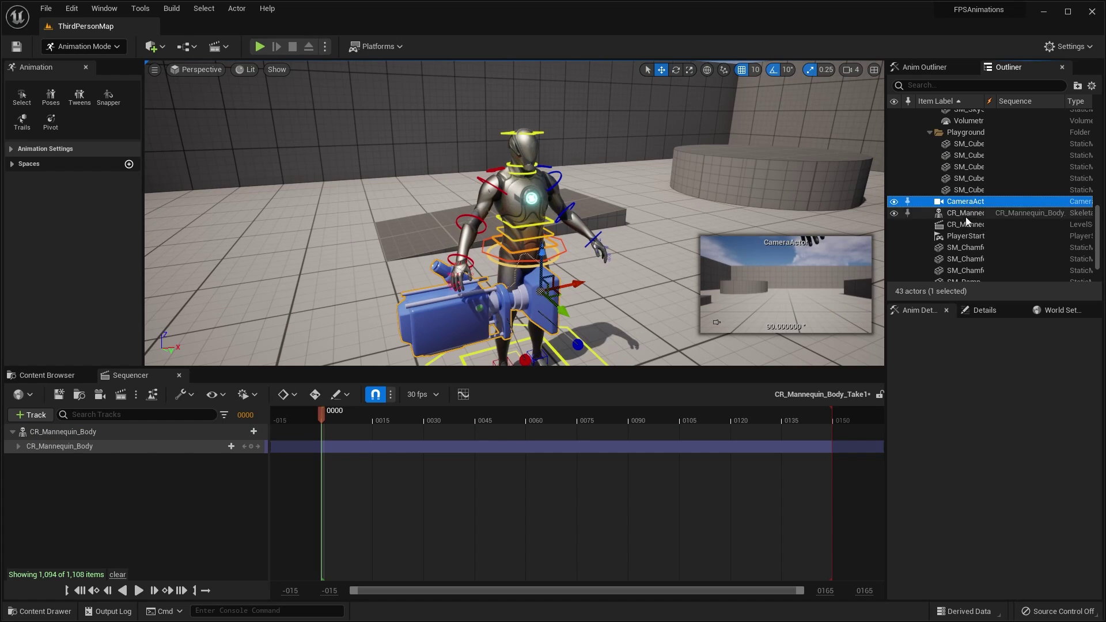
pyautogui.moveTo(946, 202); pyautogui.dragTo(965, 212)
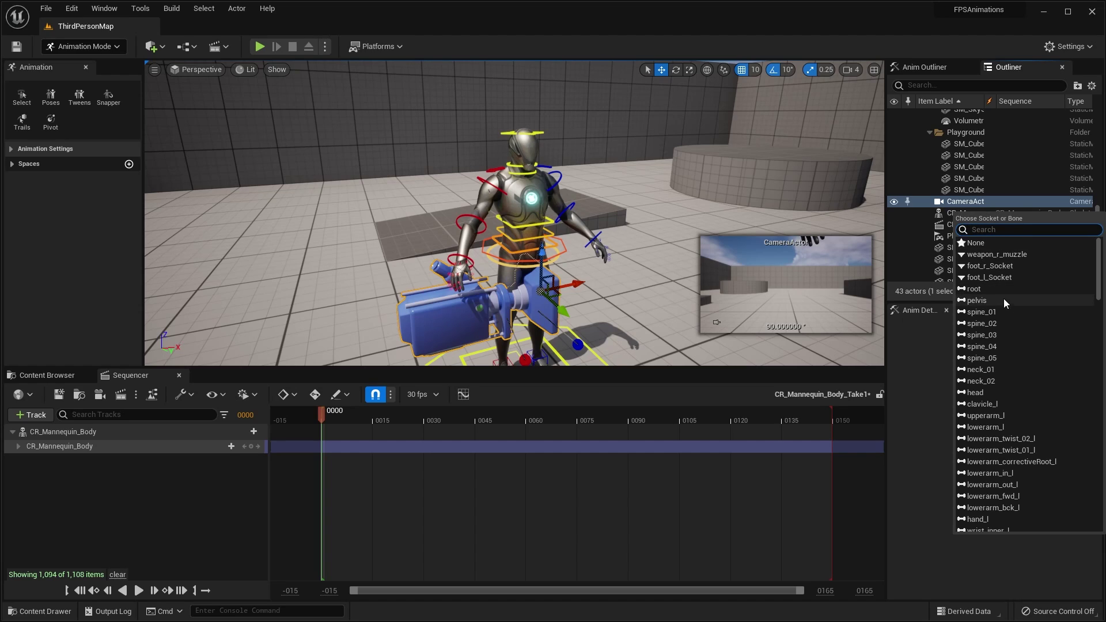
pyautogui.click(987, 391)
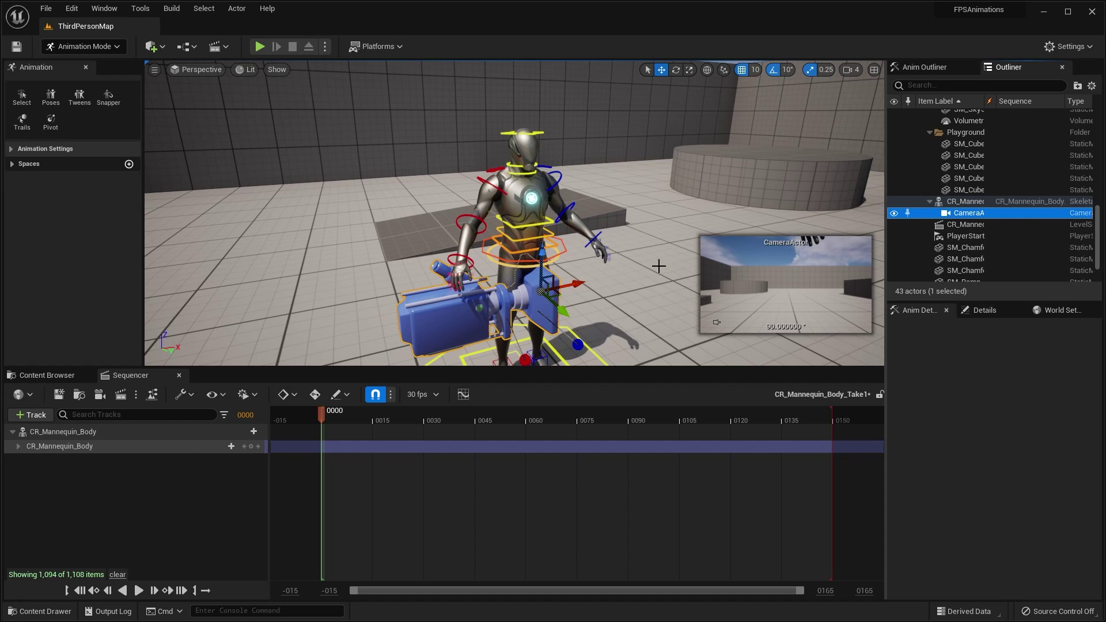
# Reset the CameraActor's location to 0, 0, 0 so it sits on the mannequin's head.
pyautogui.moveTo(629, 200); pyautogui.dragTo(641, 202, button='right')
pyautogui.moveTo(552, 252)
pyautogui.mouseDown(button='right')
pyautogui.moveTo(536, 250)
pyautogui.moveTo(552, 253)
pyautogui.mouseUp(button='right')
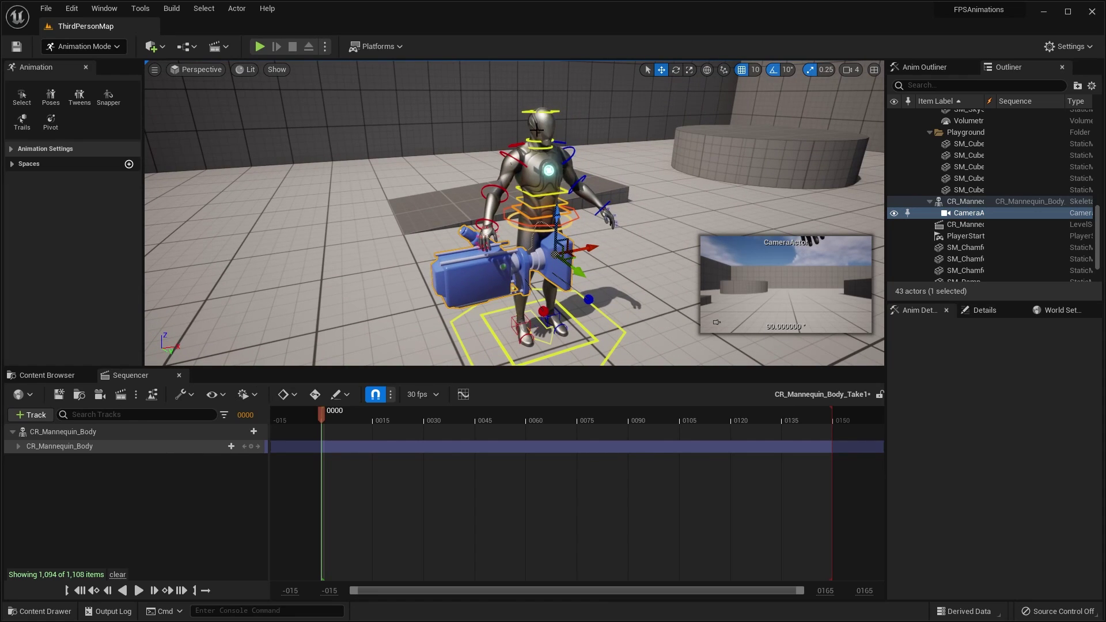
pyautogui.click(965, 314)
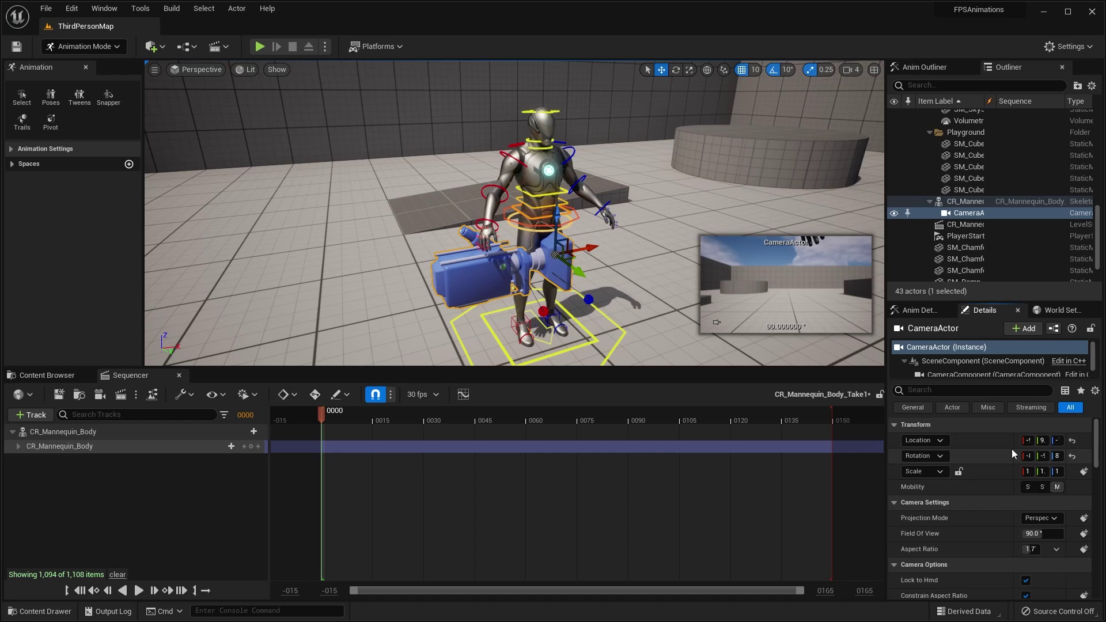
pyautogui.moveTo(886, 416); pyautogui.dragTo(806, 409)
pyautogui.click(1072, 440)
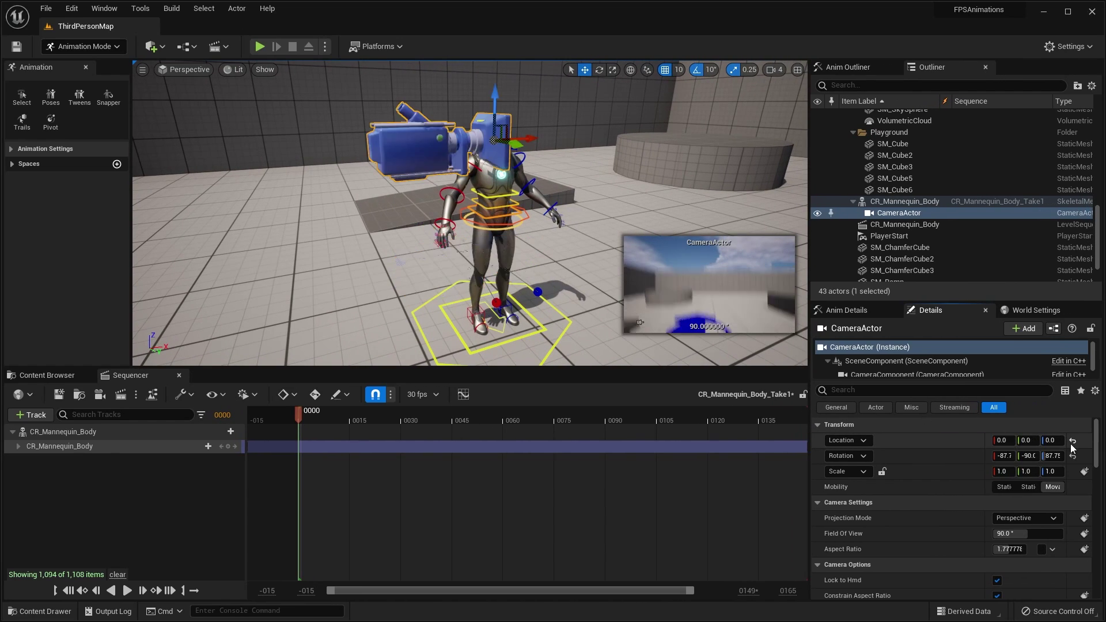
# Rotate the CameraActor 90° about the vertical axis so it faces the same way as the mannequin.
pyautogui.press('f')
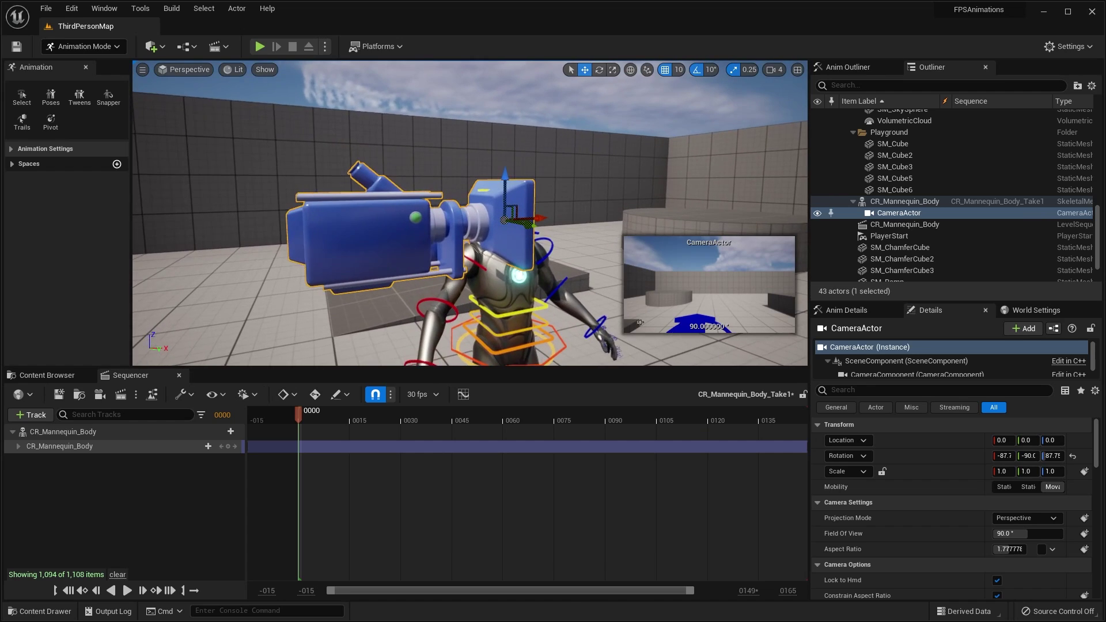
pyautogui.press('e')
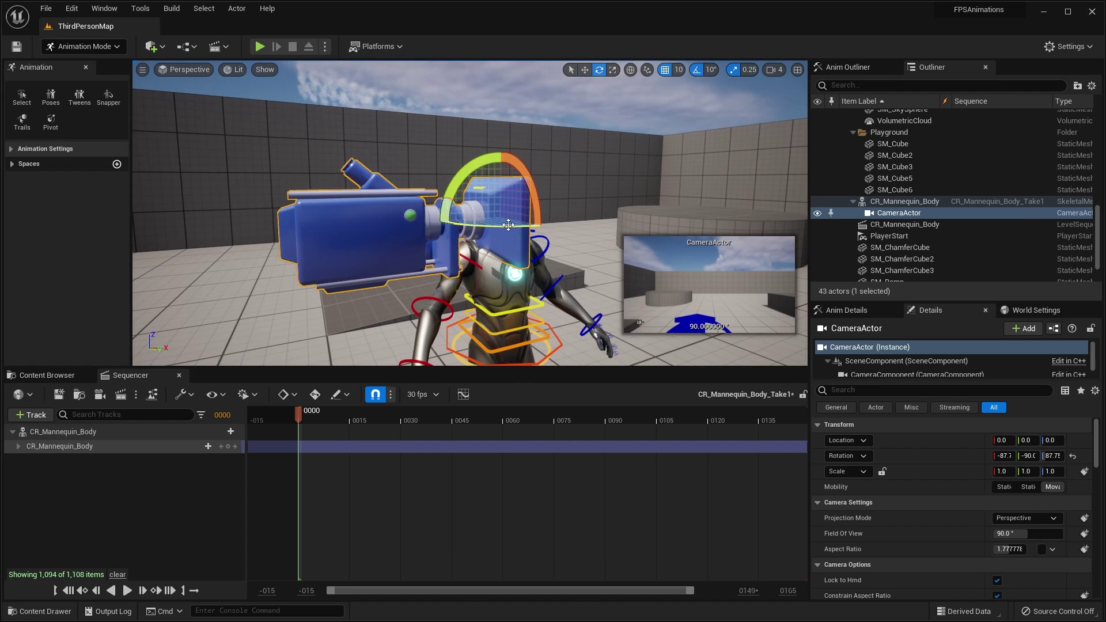
pyautogui.moveTo(571, 227); pyautogui.dragTo(504, 226)
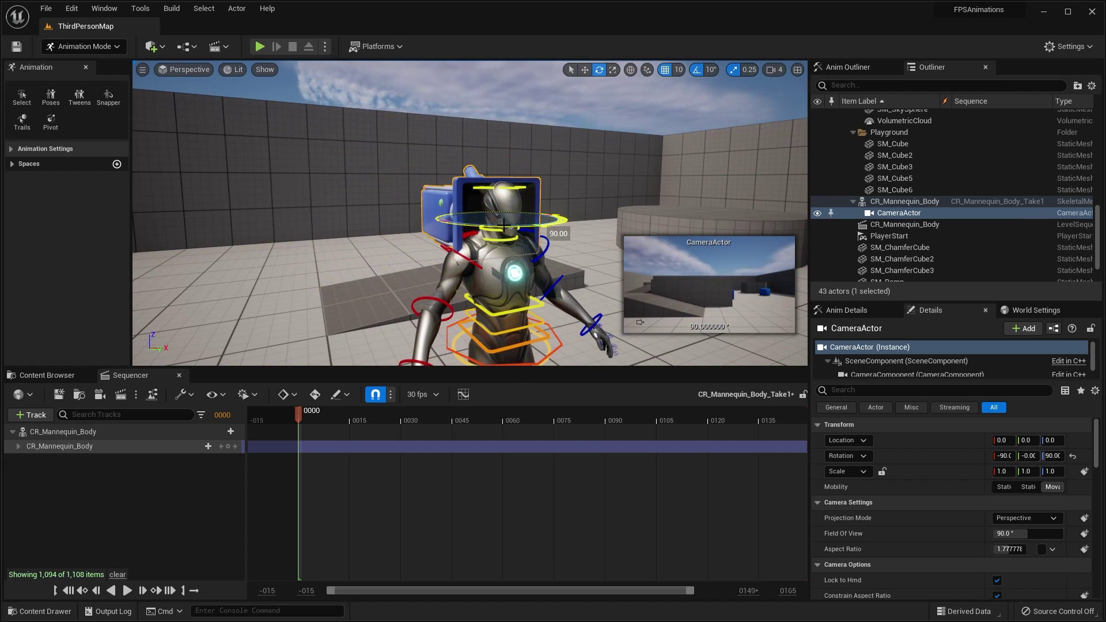
pyautogui.press('w')
pyautogui.press('s')
pyautogui.moveTo(661, 176); pyautogui.dragTo(661, 176, button='right')
pyautogui.press('w')
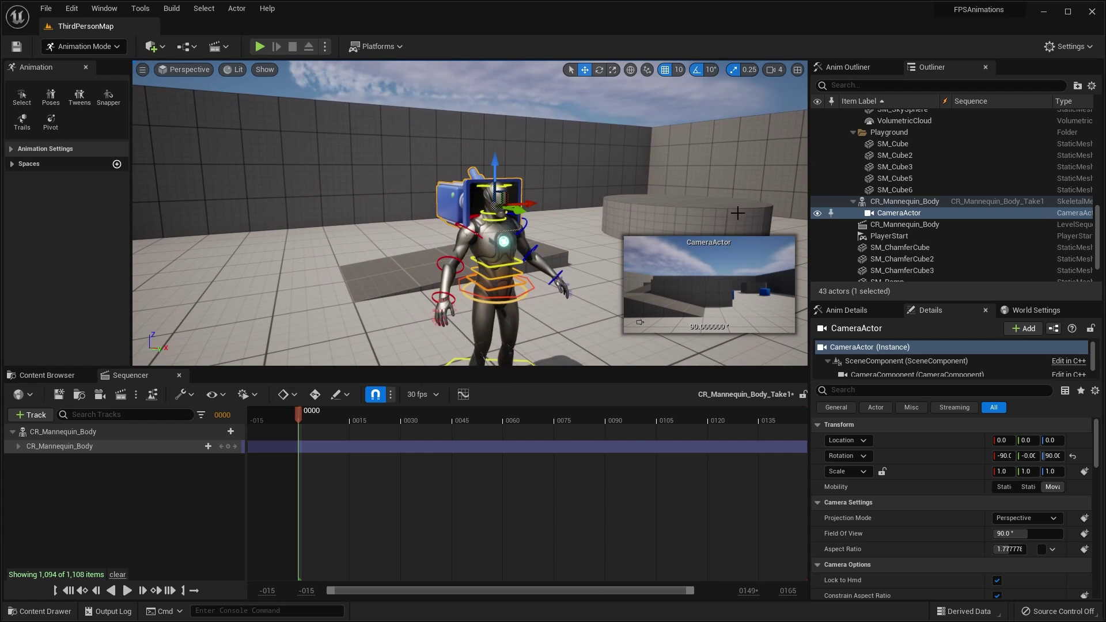
pyautogui.moveTo(812, 123); pyautogui.dragTo(876, 123)
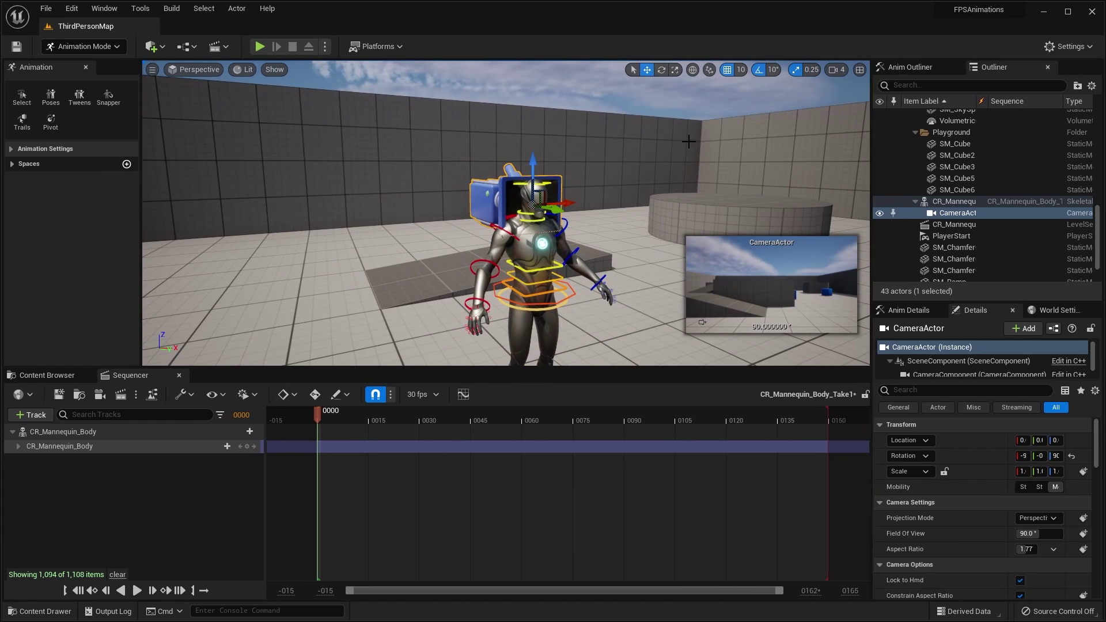
# With the CameraActor selected, split the viewport into two side-by-side panes.
pyautogui.click(684, 145)
pyautogui.moveTo(683, 145); pyautogui.dragTo(700, 148, button='right')
pyautogui.press('a')
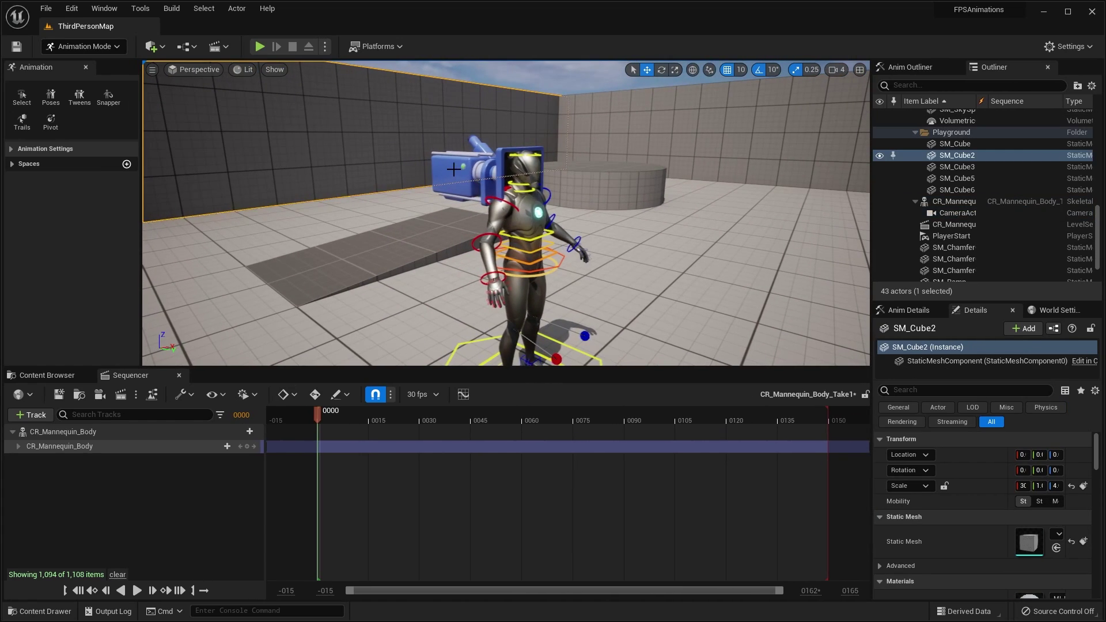
pyautogui.click(472, 172)
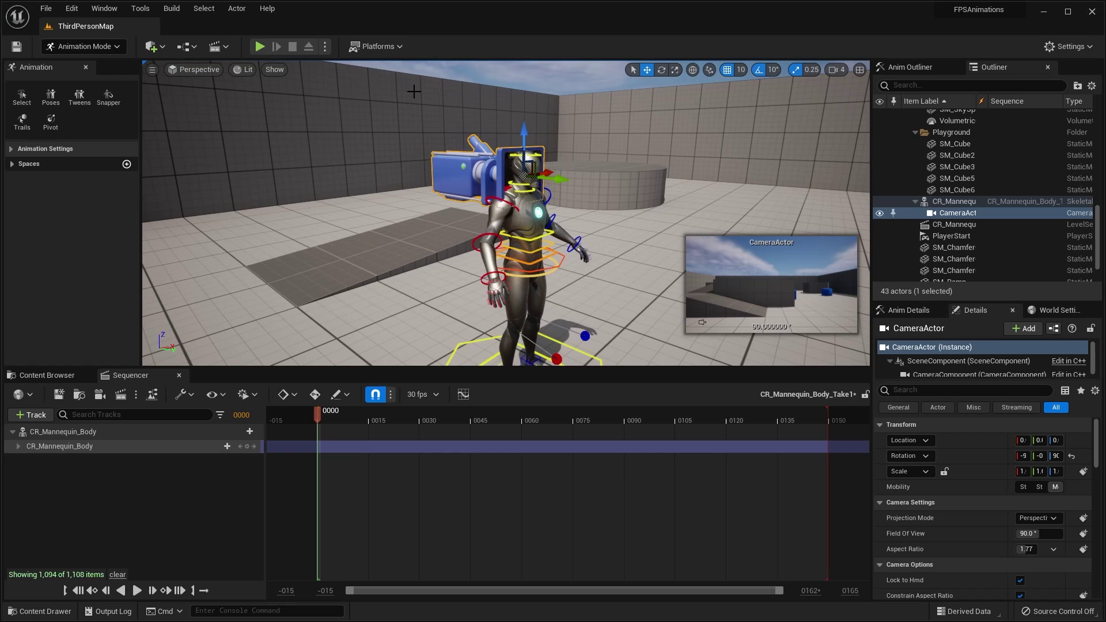
pyautogui.click(153, 72)
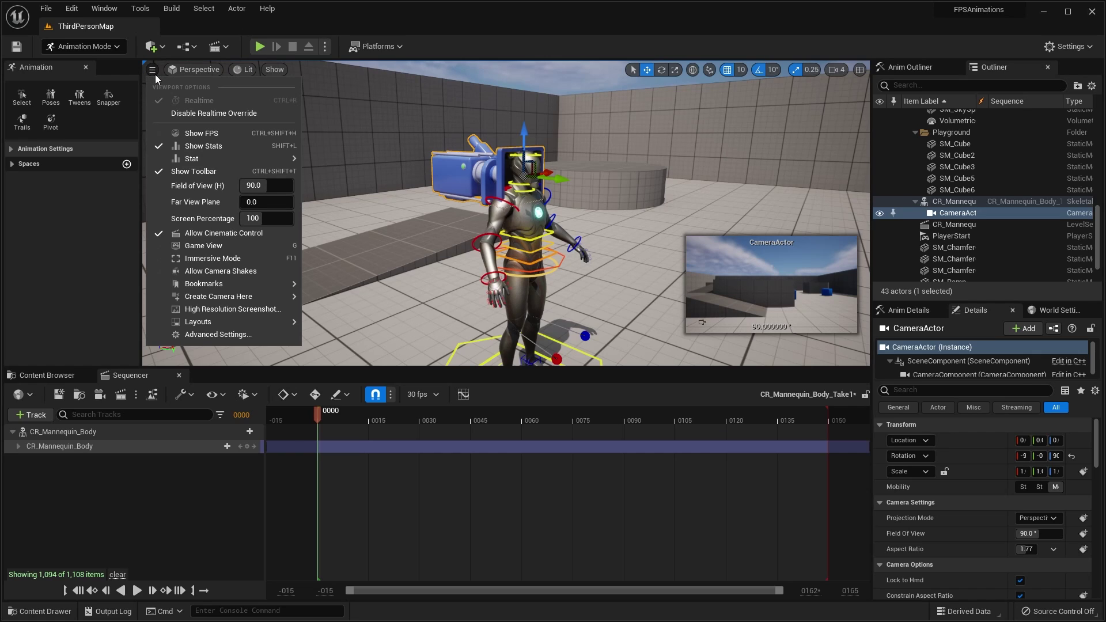
pyautogui.moveTo(214, 323)
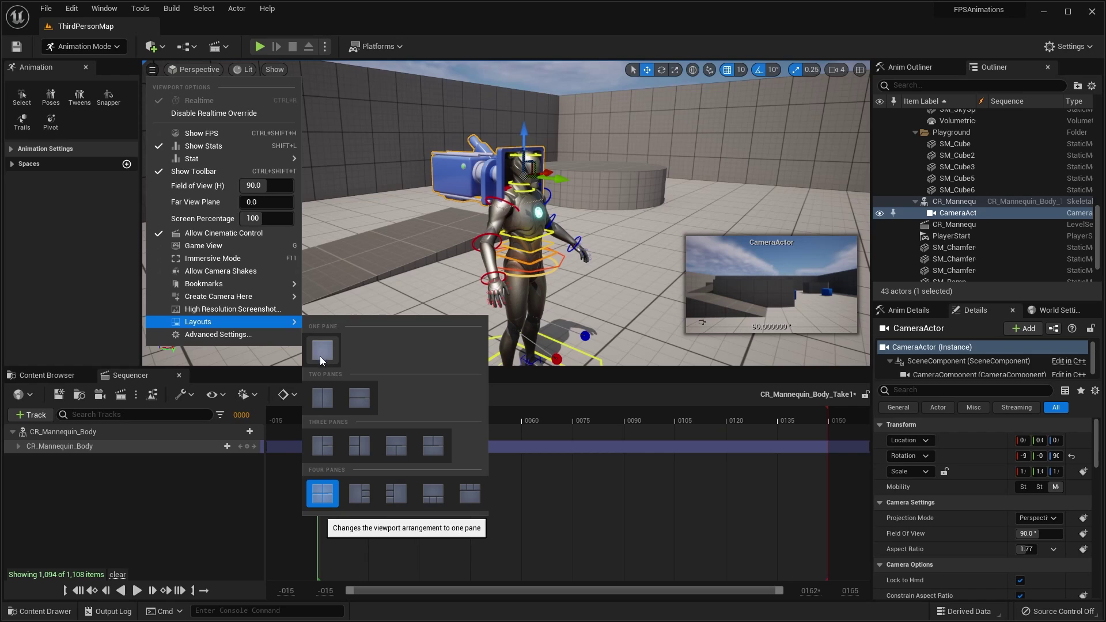
pyautogui.click(322, 397)
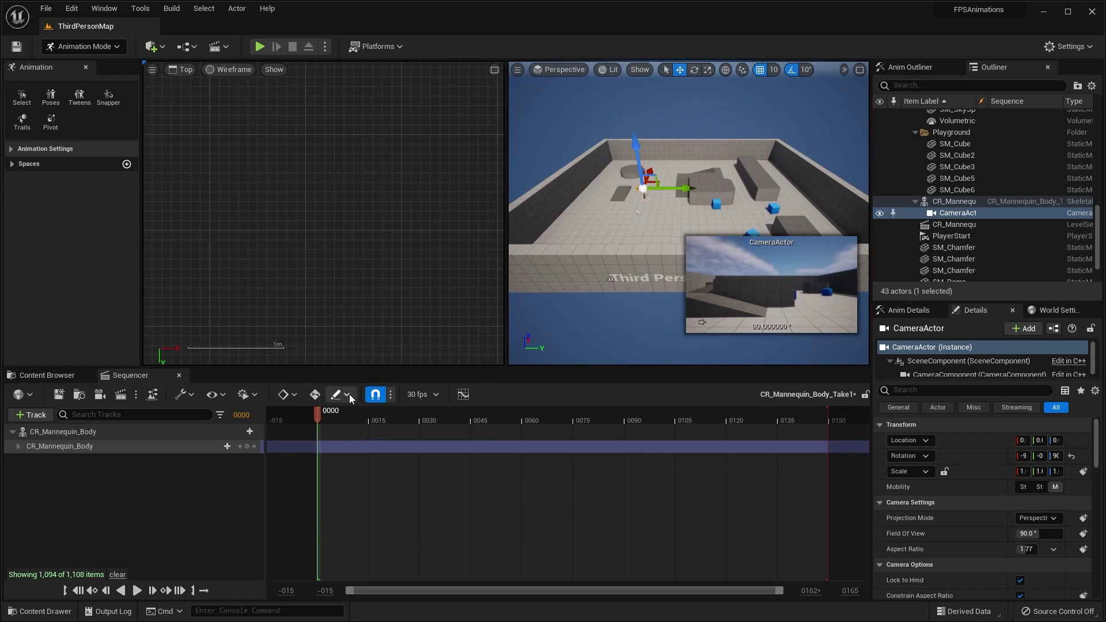
# Bring the mannequin into close view in the perspective pane and set the Top pane to look through the CameraActor.
pyautogui.scroll(4, 639, 188)
pyautogui.moveTo(677, 214); pyautogui.dragTo(651, 190, button='right')
pyautogui.scroll(5, 677, 215)
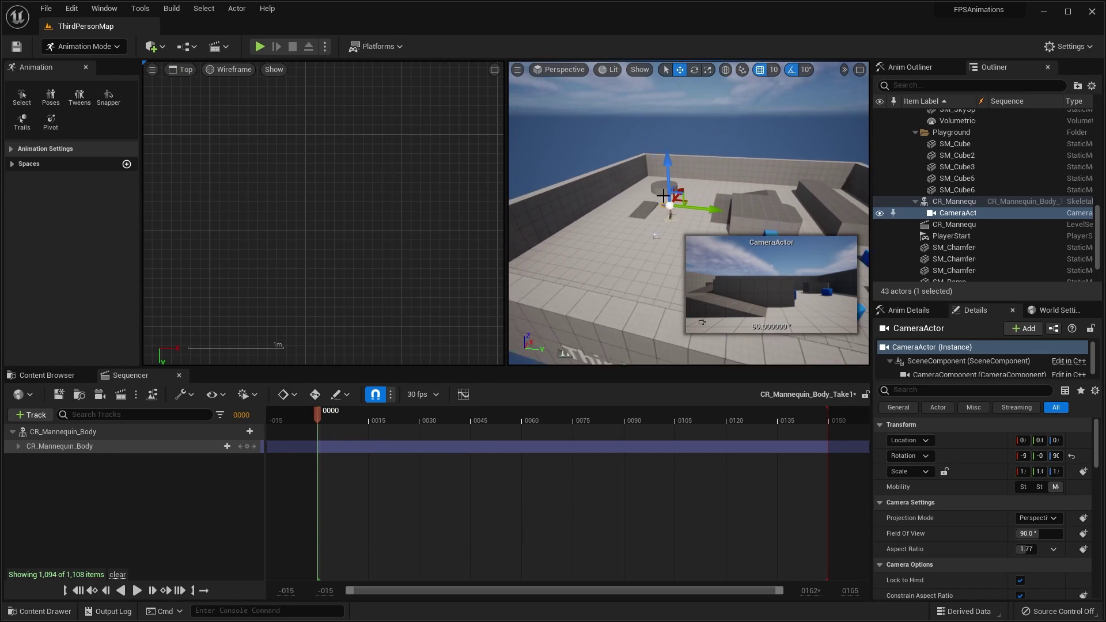
pyautogui.scroll(6, 677, 215)
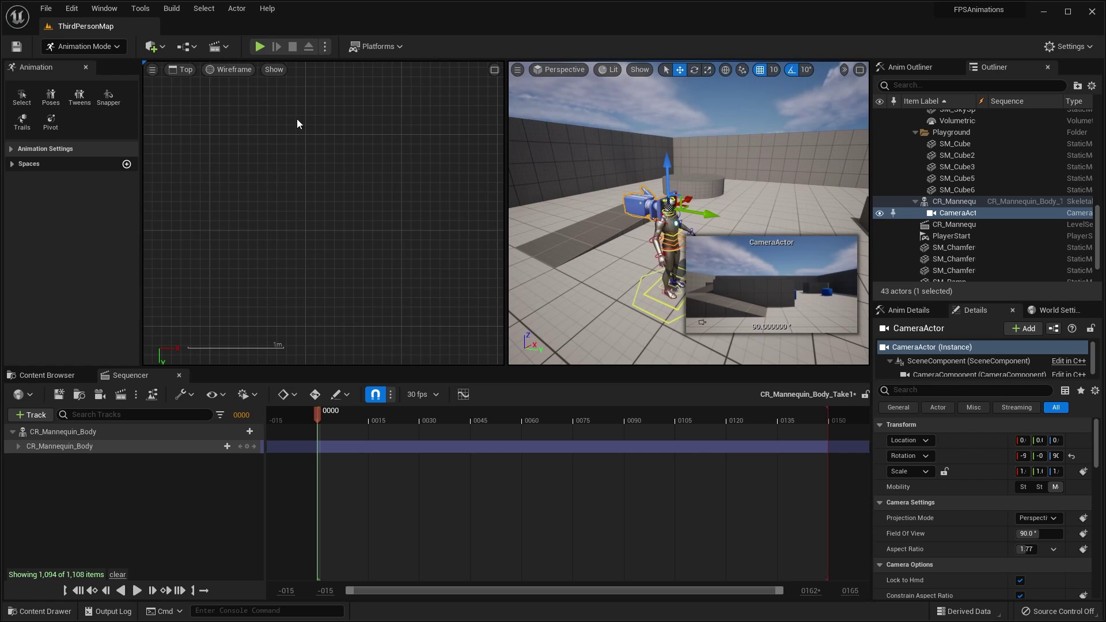
pyautogui.click(176, 70)
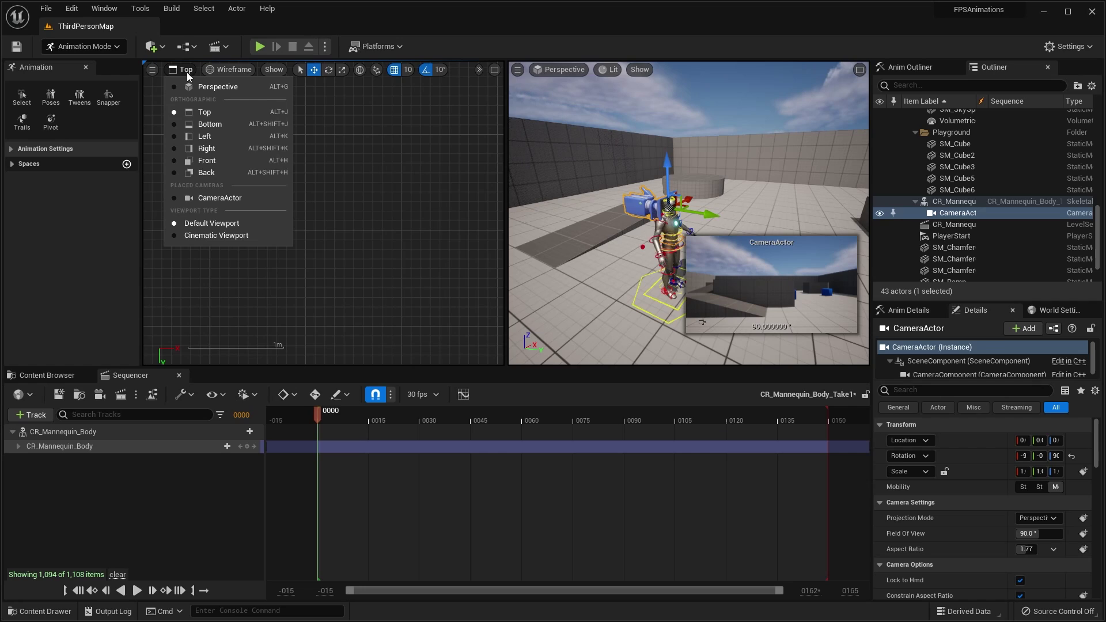
pyautogui.click(199, 197)
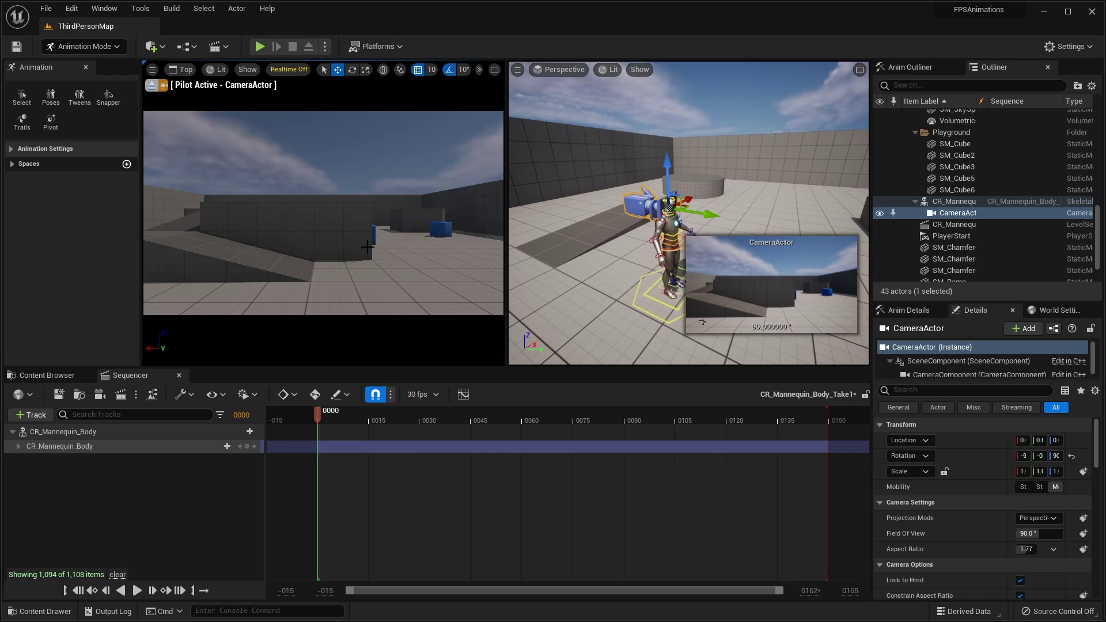
# Bring the mannequin closer in the Perspective pane, then maximize that pane and restore the side-by-side layout.
pyautogui.scroll(3, 697, 150)
pyautogui.click(603, 265)
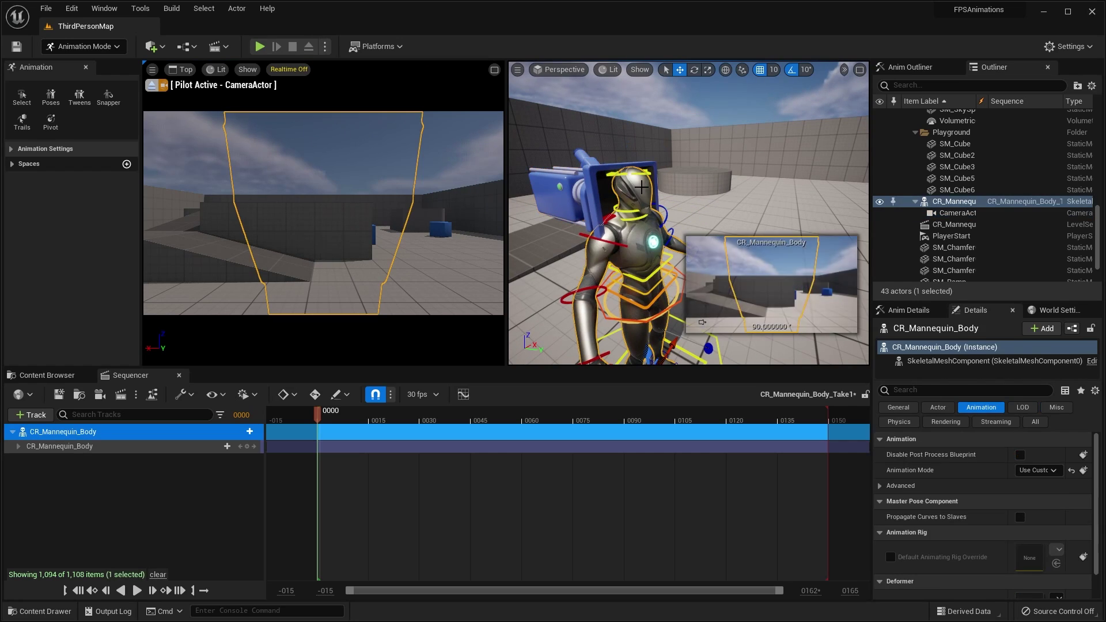
pyautogui.moveTo(706, 189); pyautogui.dragTo(684, 196, button='right')
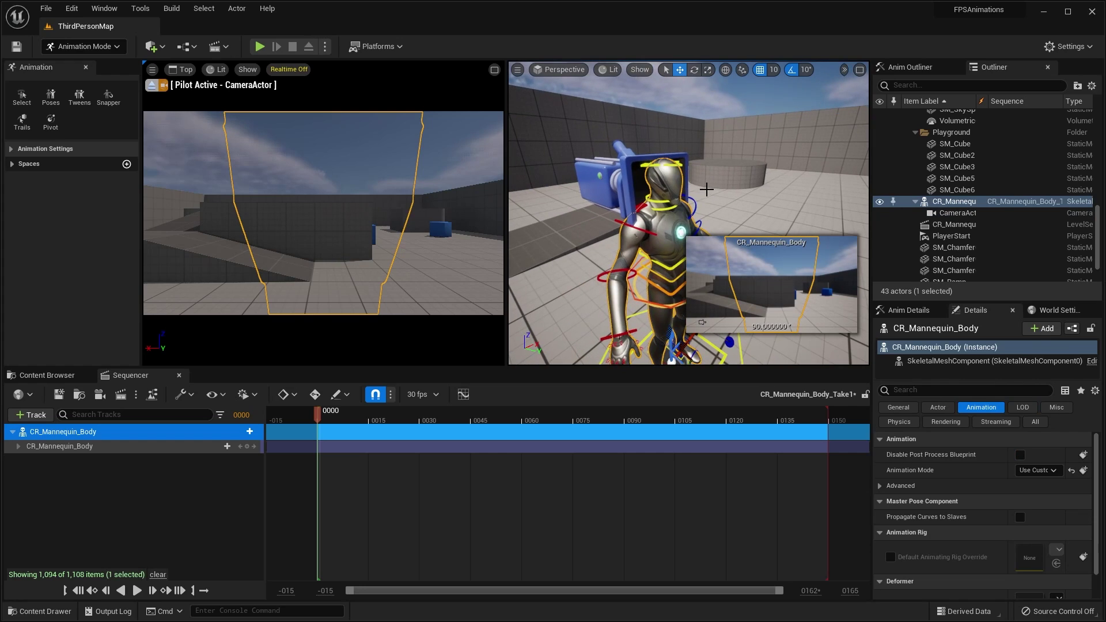
pyautogui.click(859, 70)
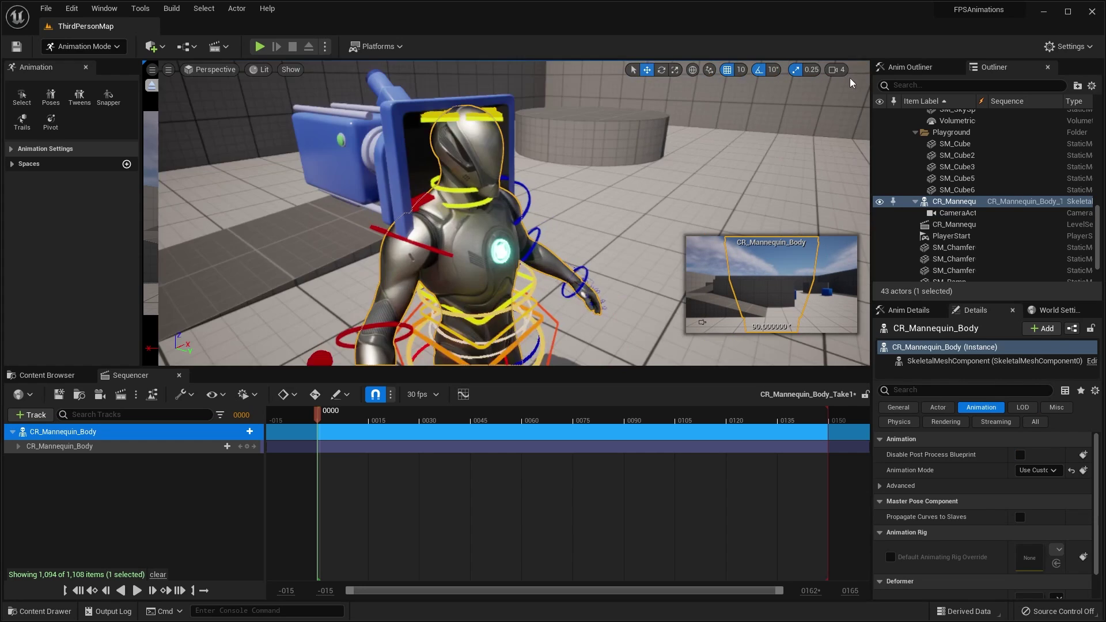
pyautogui.click(859, 70)
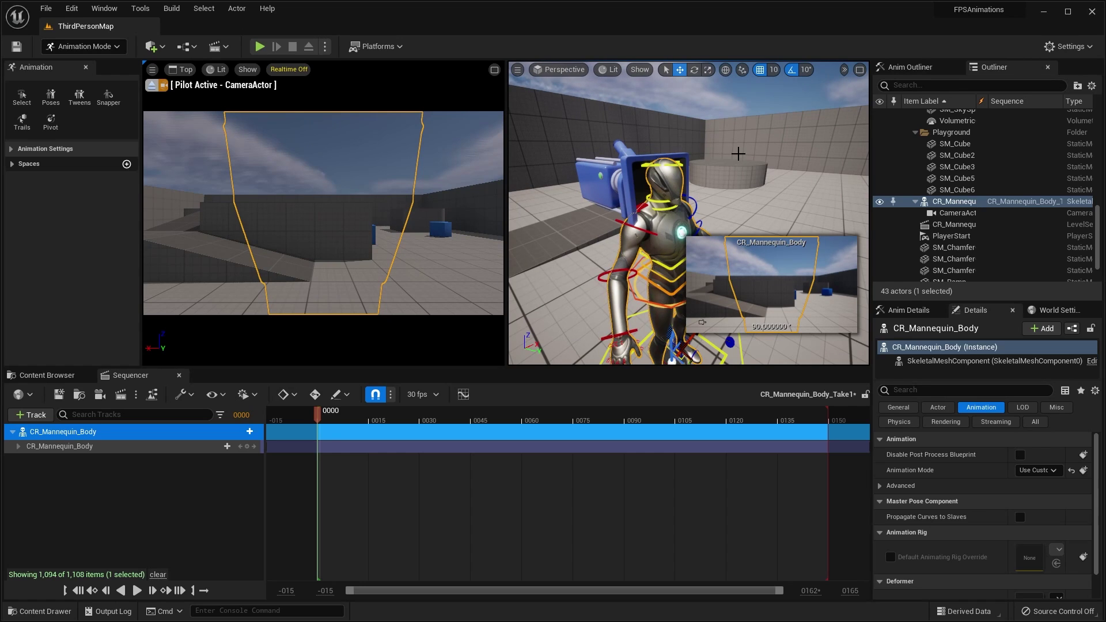
pyautogui.click(859, 70)
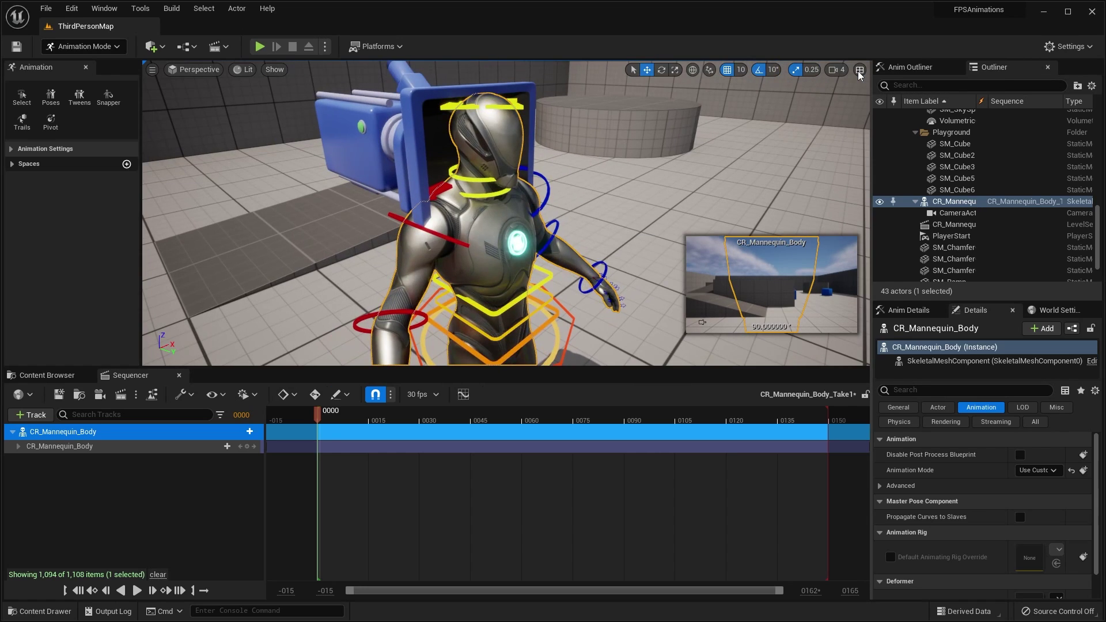
pyautogui.click(859, 71)
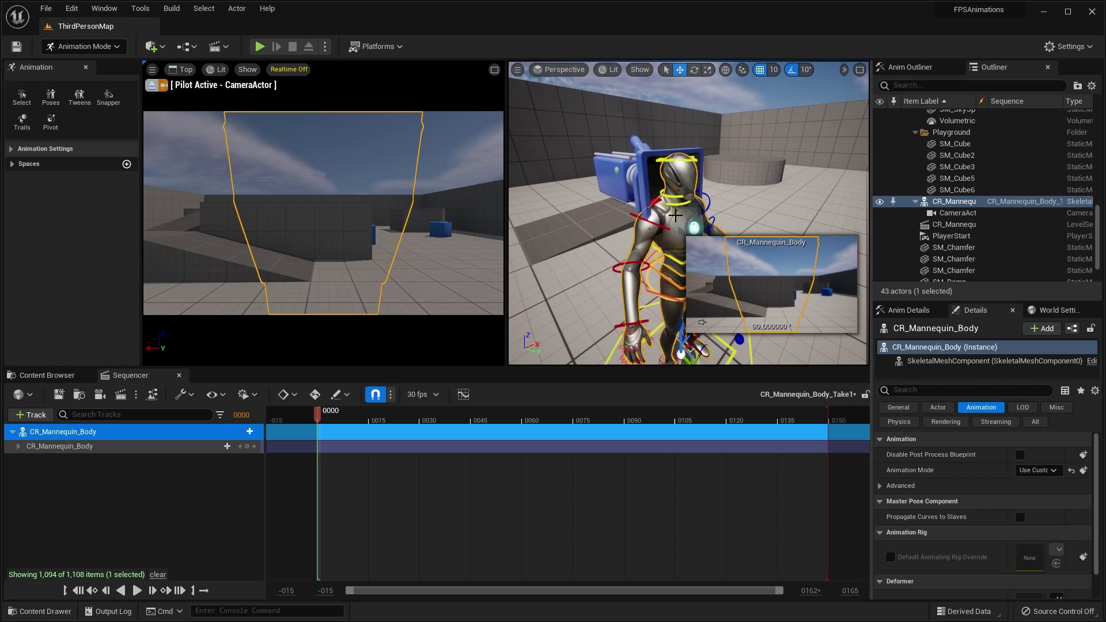
pyautogui.click(807, 178)
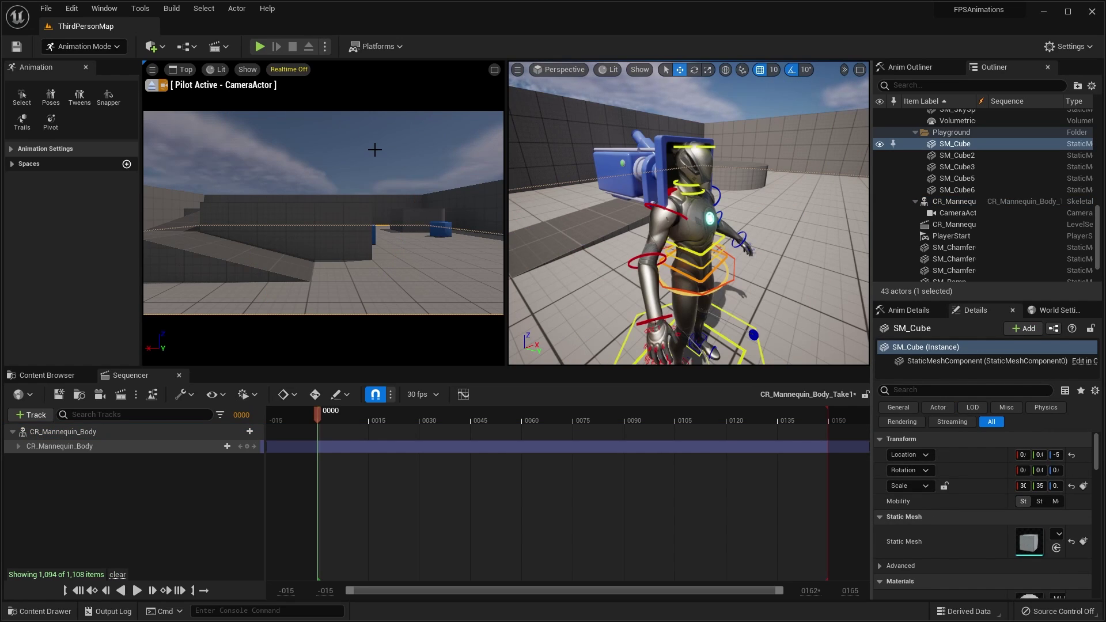
# Dolly the piloted CameraActor back behind the mannequin and return it to the head to check both panes.
pyautogui.scroll(-5, 395, 174)
pyautogui.scroll(2, 395, 174)
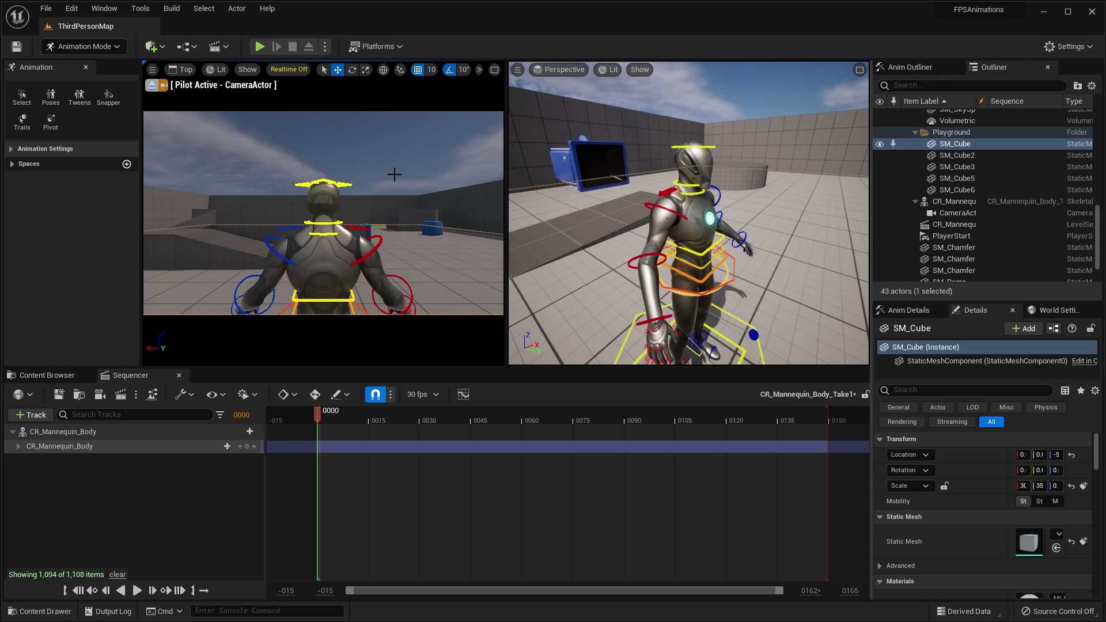
pyautogui.scroll(5, 394, 174)
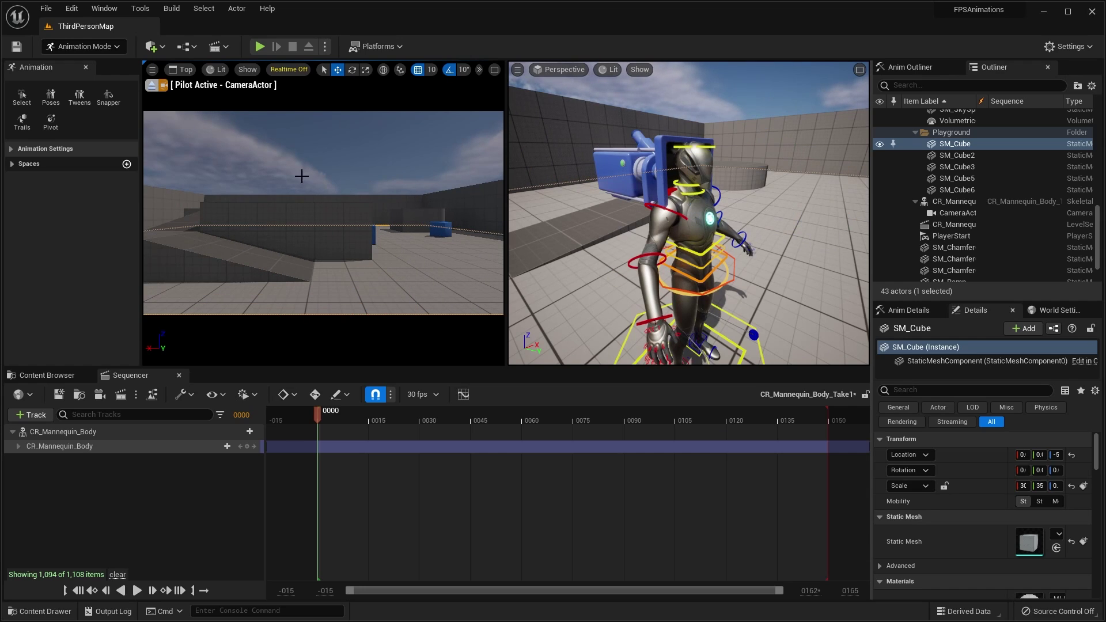
pyautogui.click(494, 70)
pyautogui.click(860, 70)
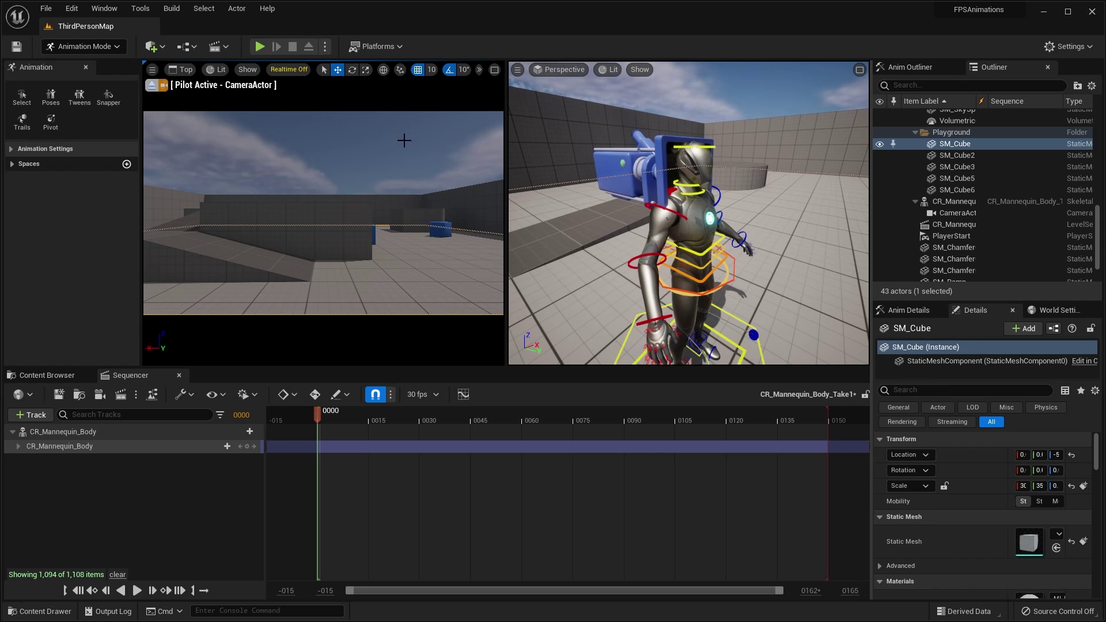
pyautogui.scroll(-1, 365, 184)
pyautogui.scroll(1, 366, 187)
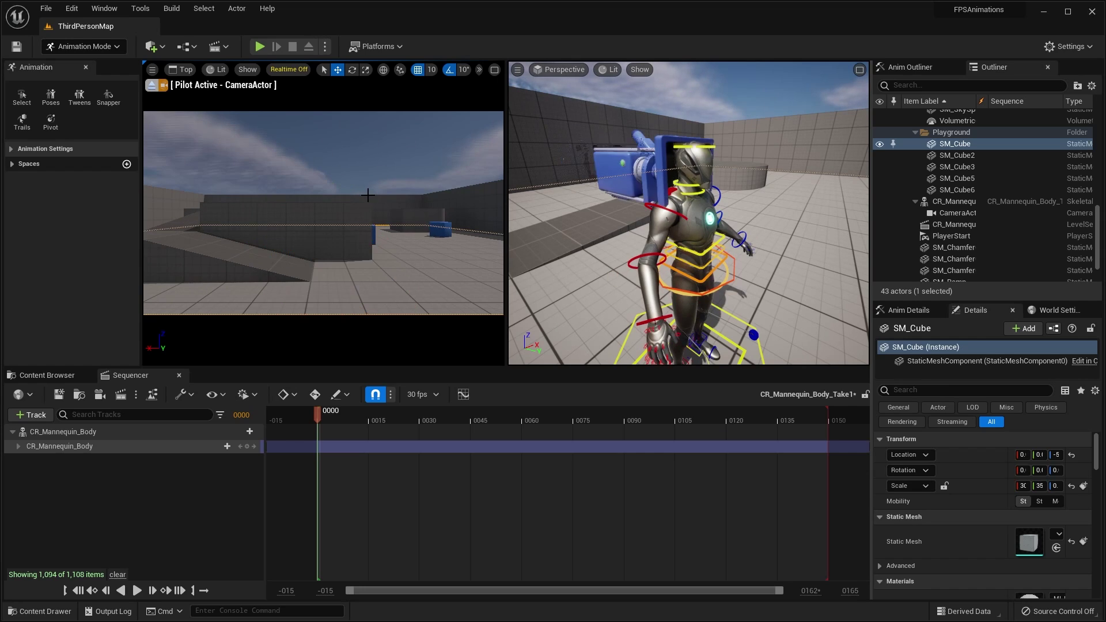
pyautogui.scroll(-1, 383, 194)
pyautogui.scroll(1, 381, 197)
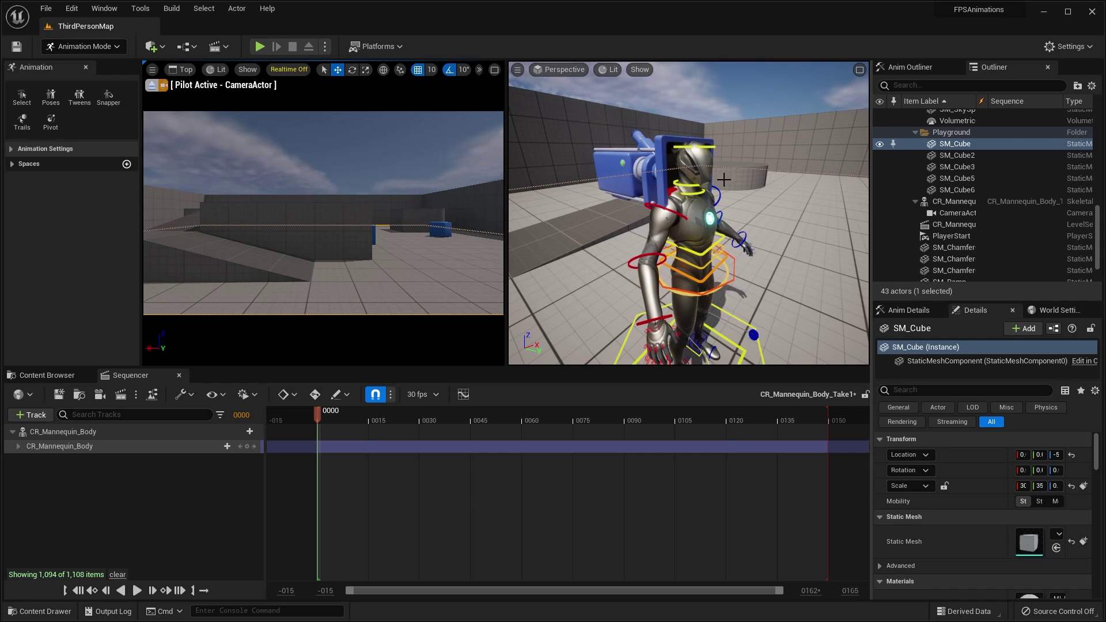
pyautogui.scroll(-5, 667, 157)
pyautogui.scroll(5, 712, 211)
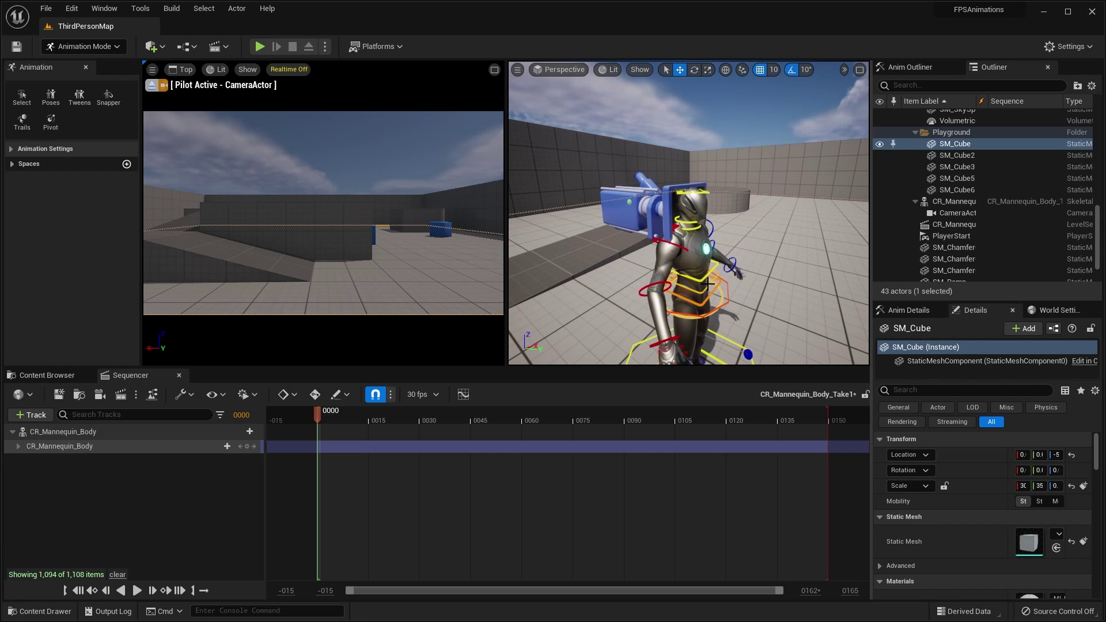
# Try bending the mannequin's right arm forward using its FK controls.
pyautogui.click(671, 334)
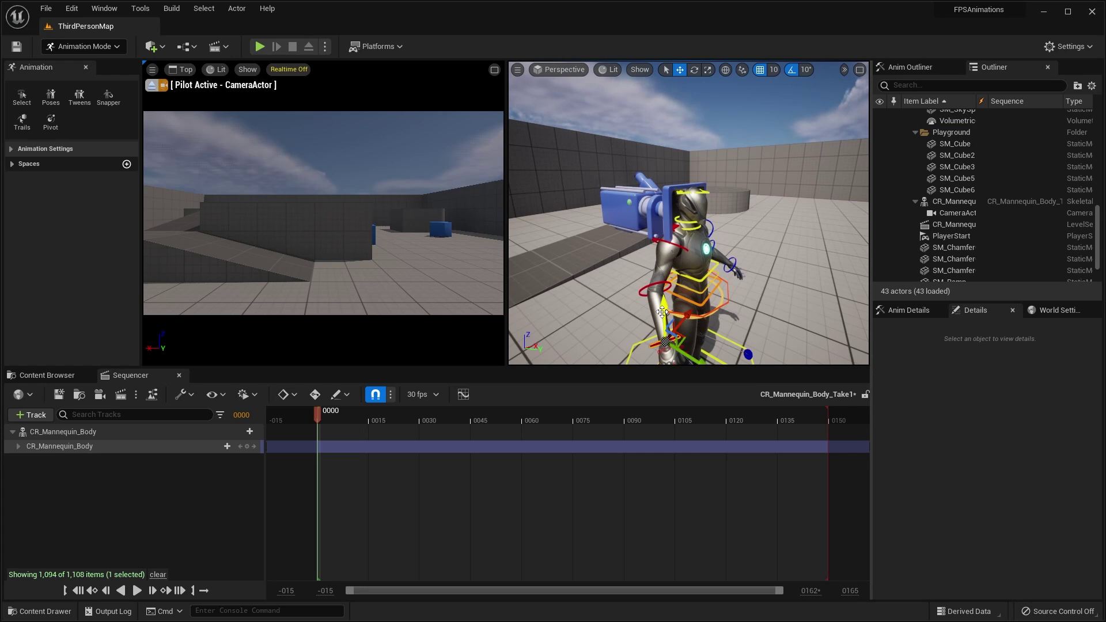
pyautogui.moveTo(736, 266); pyautogui.dragTo(719, 204, button='right')
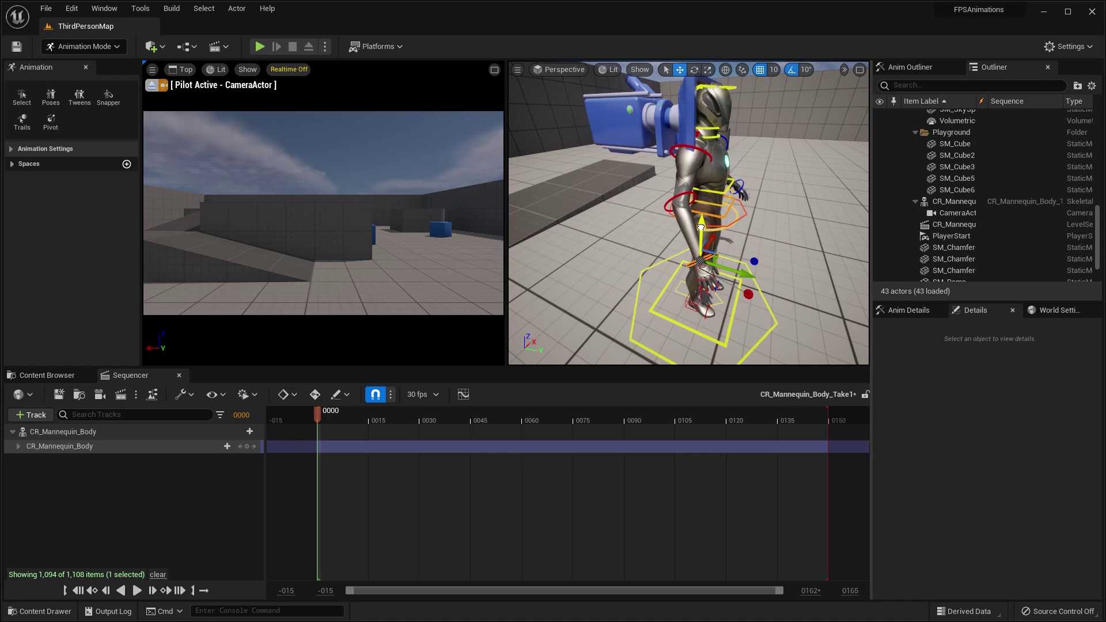
pyautogui.moveTo(712, 167); pyautogui.dragTo(734, 162, button='right')
pyautogui.moveTo(729, 205)
pyautogui.mouseDown(button='right')
pyautogui.moveTo(705, 182)
pyautogui.moveTo(694, 193)
pyautogui.moveTo(728, 205)
pyautogui.mouseUp(button='right')
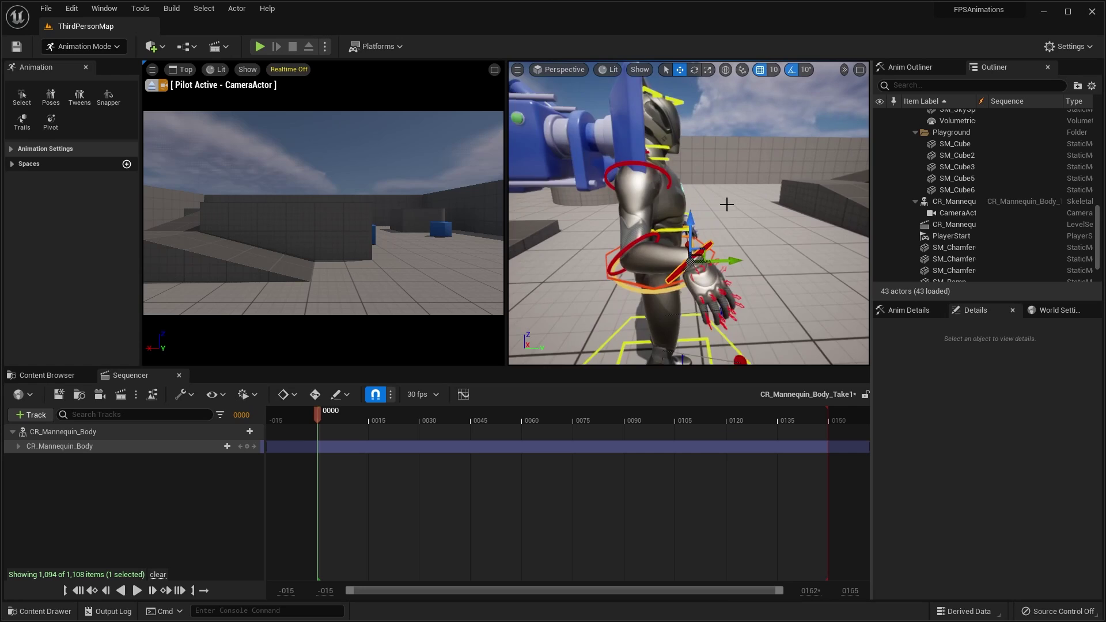
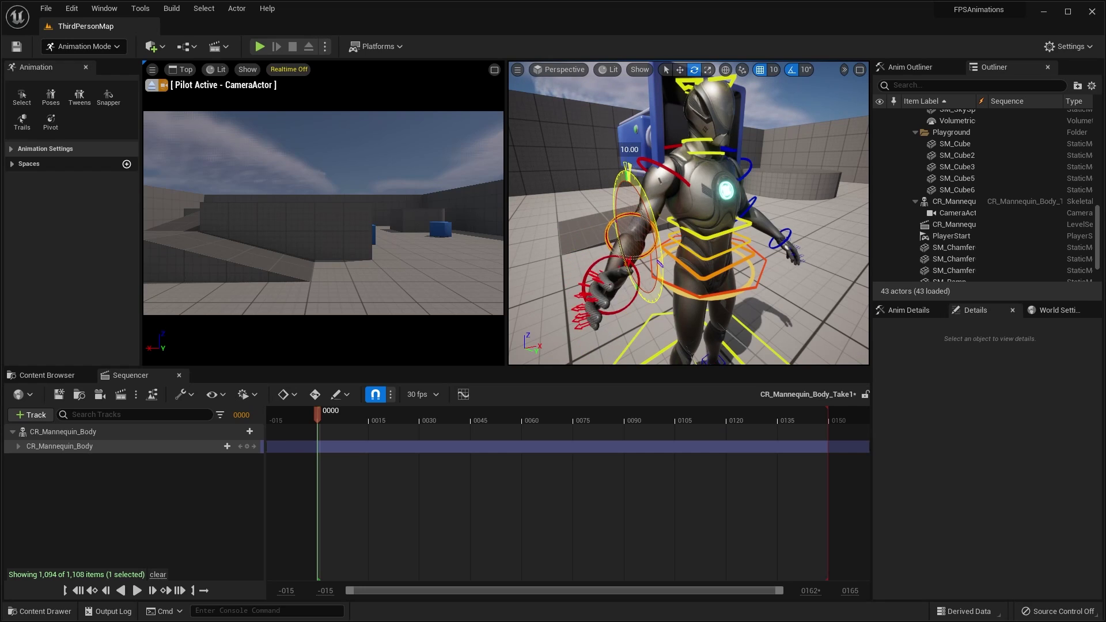
# Try rotating the right hand's FK control, then switch back to the Move tool.
pyautogui.click(633, 282)
pyautogui.moveTo(638, 284); pyautogui.dragTo(614, 274)
pyautogui.press('w')
pyautogui.scroll(-5, 767, 223)
pyautogui.moveTo(762, 205)
pyautogui.mouseDown(button='right')
pyautogui.moveTo(778, 193)
pyautogui.moveTo(762, 204)
pyautogui.mouseUp(button='right')
pyautogui.keyDown('alt'); pyautogui.moveTo(761, 204); pyautogui.dragTo(755, 201); pyautogui.keyUp('alt')
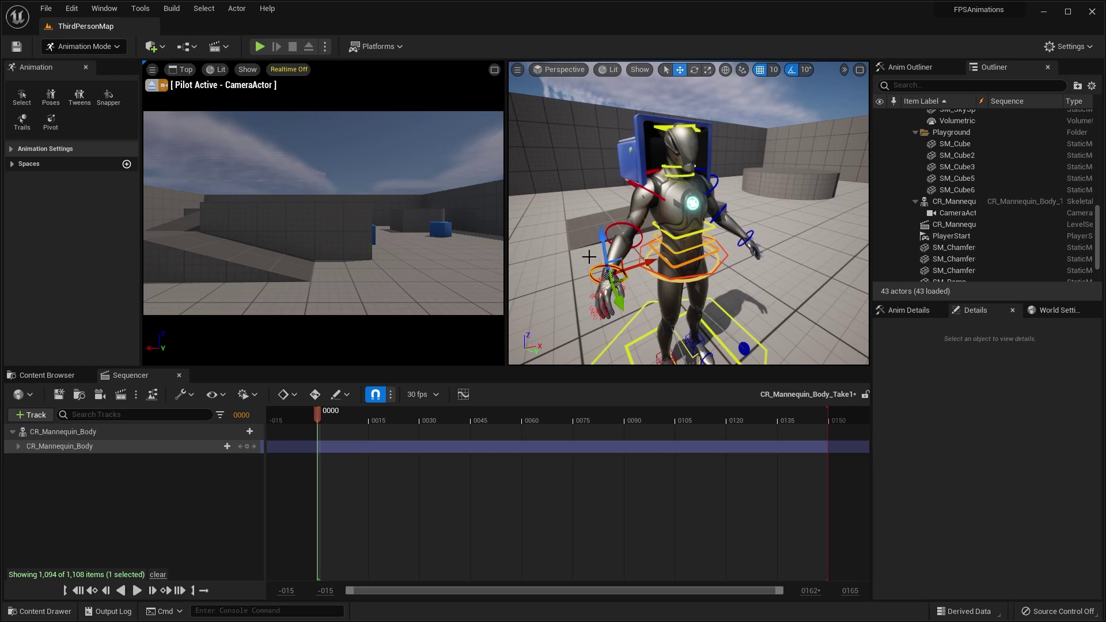
# Enable arm_l_fk_ik_switch and arm_r_fk_ik_switch under global_ctrl in the CR_Mannequin_Body track.
pyautogui.click(18, 446)
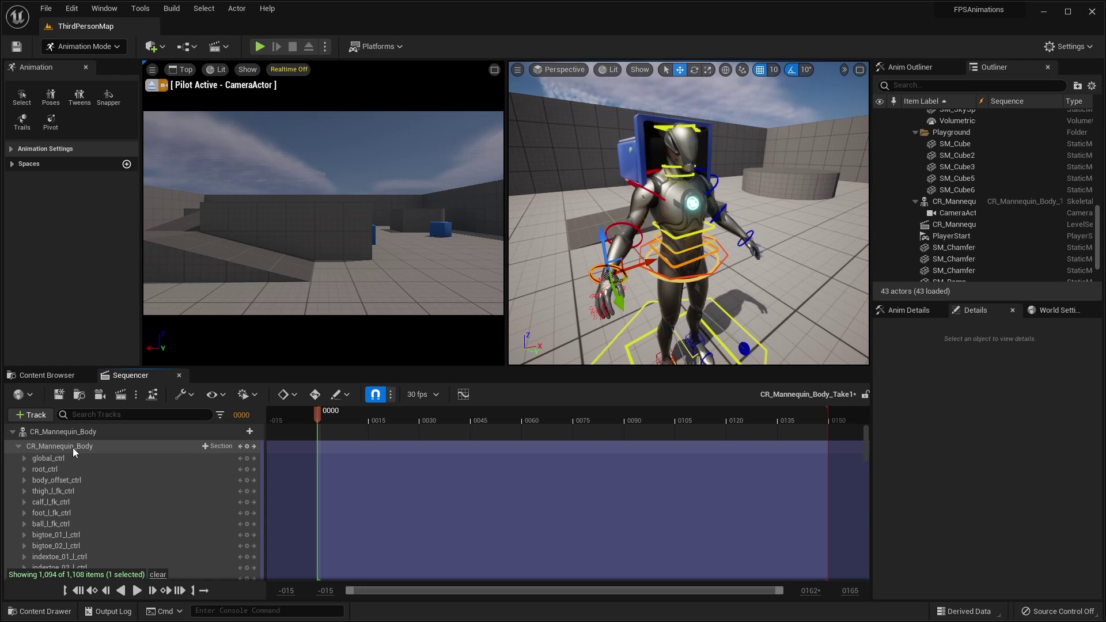
pyautogui.click(25, 458)
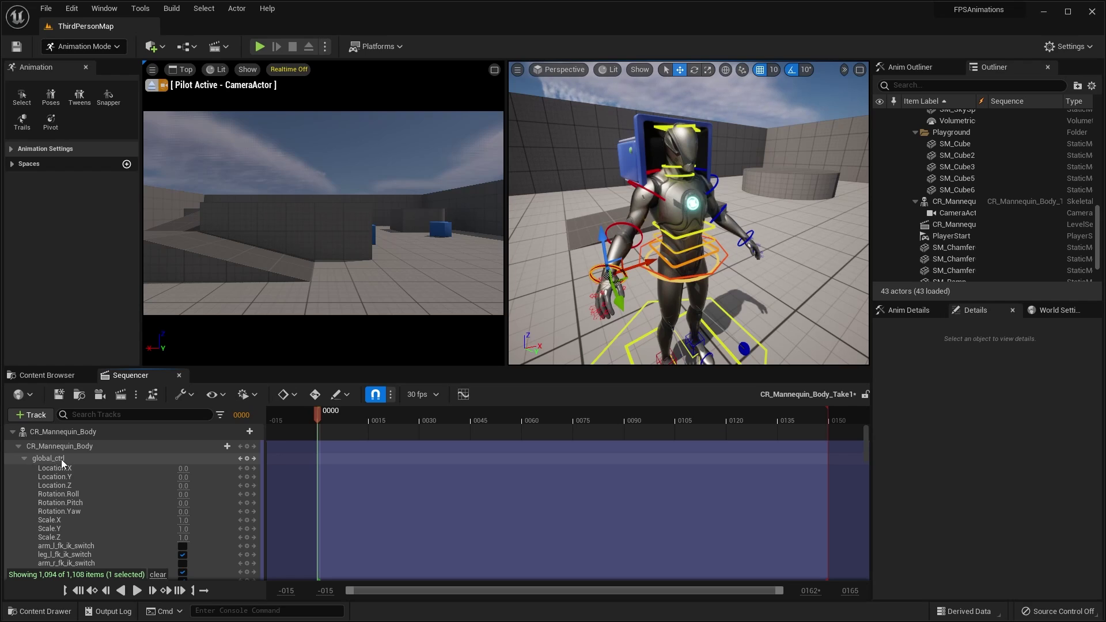
pyautogui.scroll(-2, 121, 510)
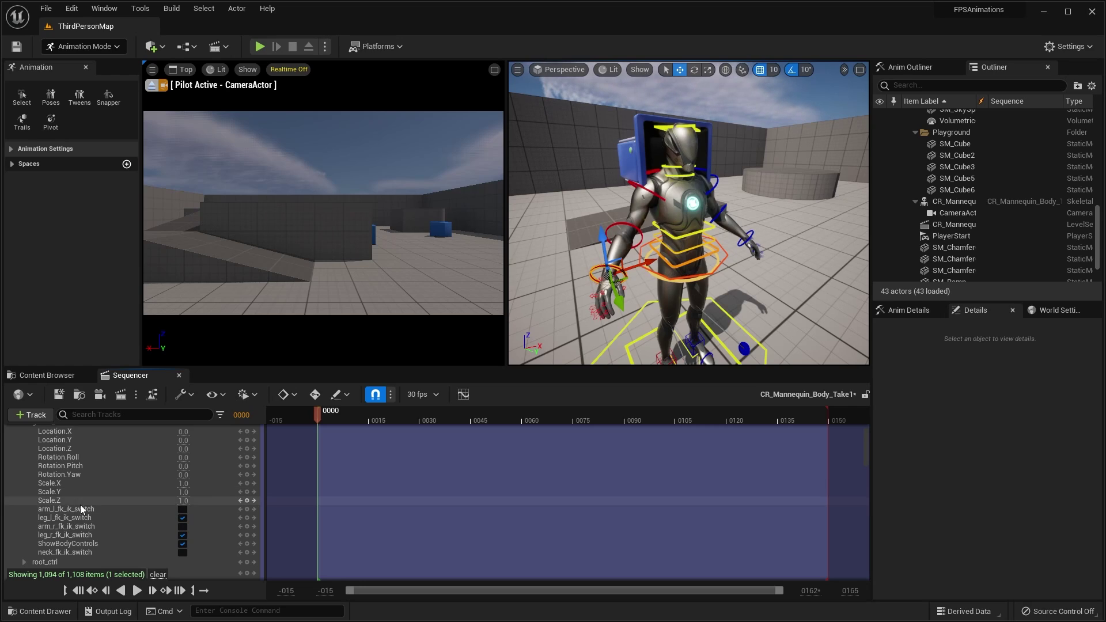
pyautogui.click(183, 518)
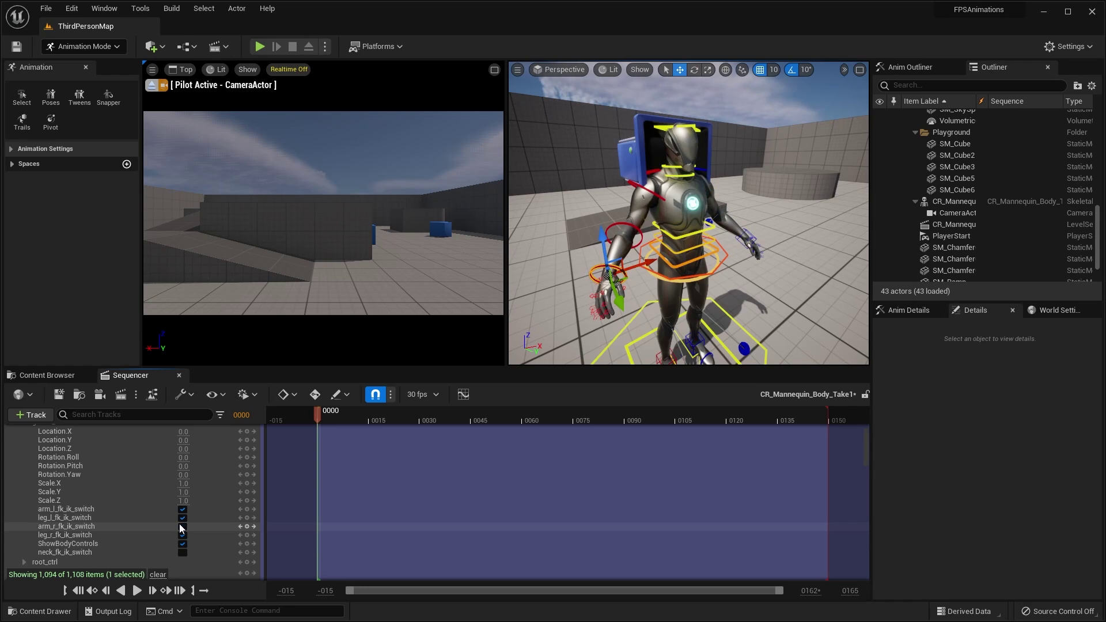
pyautogui.click(183, 526)
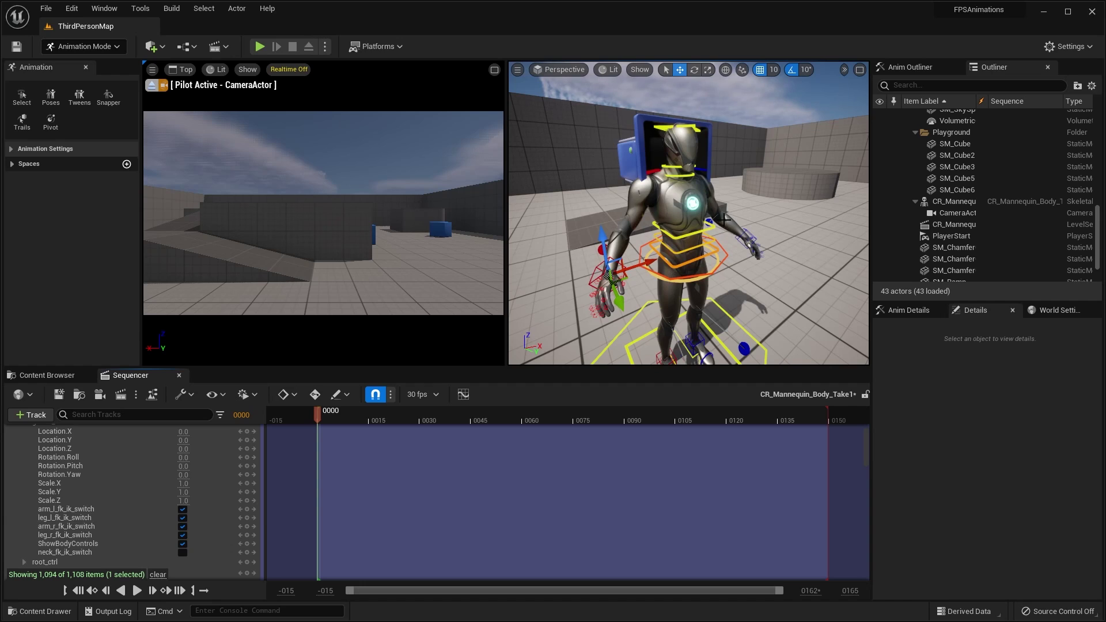
# Select hand_r_ik_ctrl and move the right hand up to chest height and back down to test IK.
pyautogui.scroll(5, 724, 220)
pyautogui.scroll(-5, 722, 228)
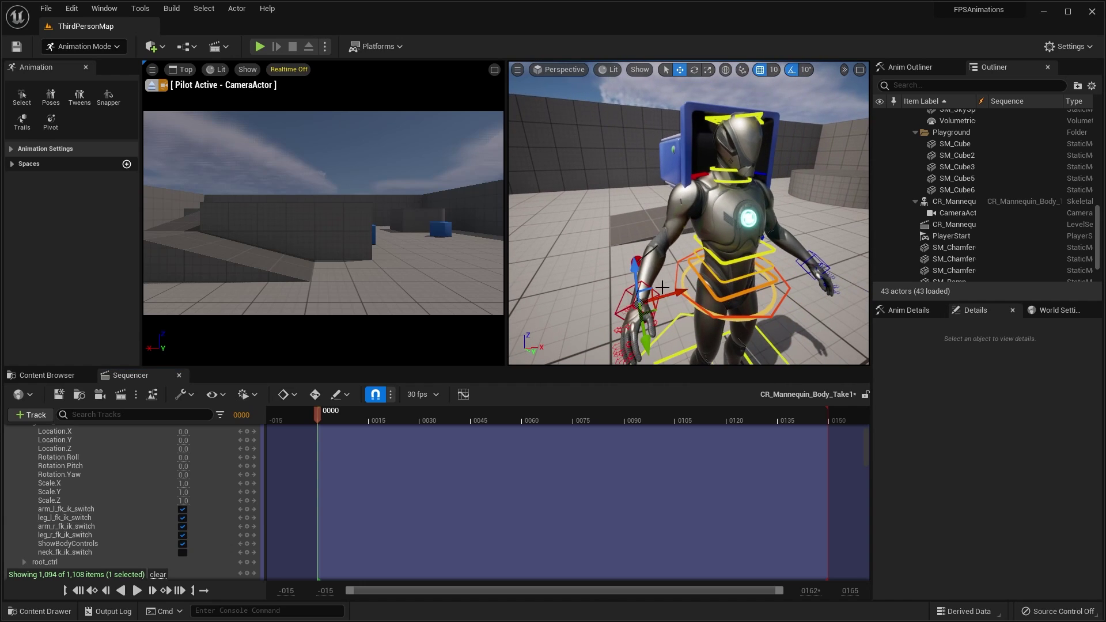
pyautogui.click(642, 284)
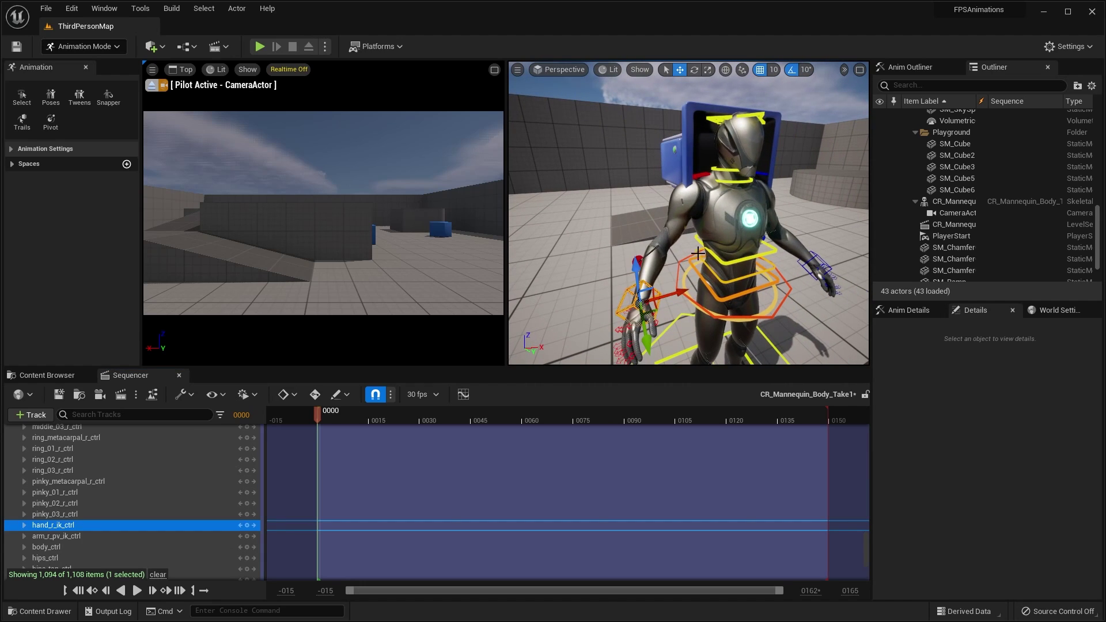
pyautogui.moveTo(697, 254); pyautogui.dragTo(699, 260, button='right')
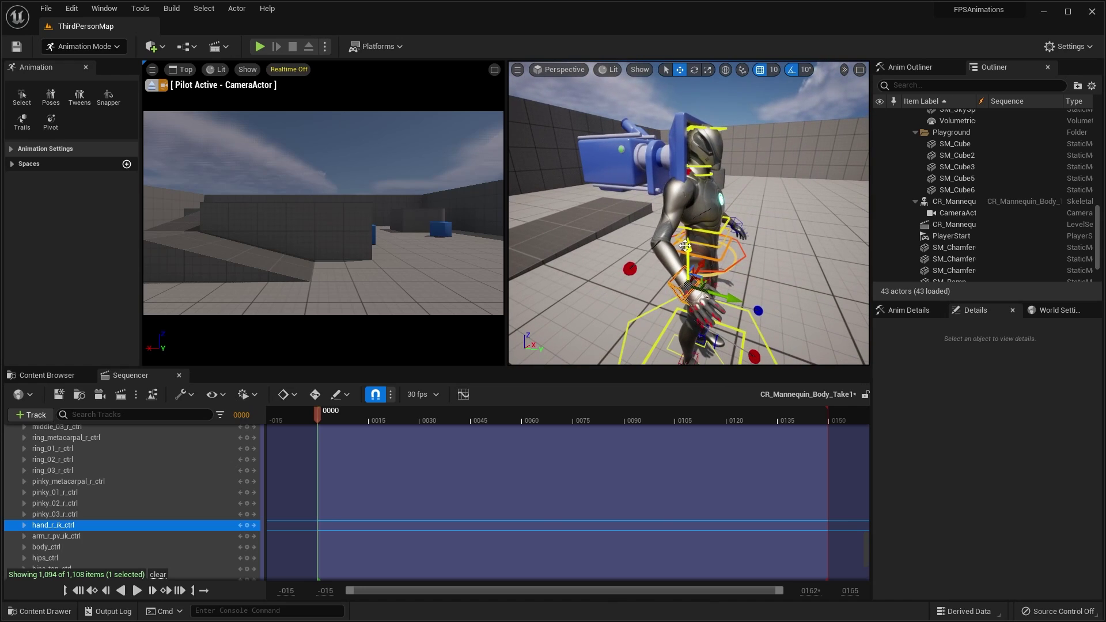
pyautogui.moveTo(685, 246); pyautogui.dragTo(690, 202)
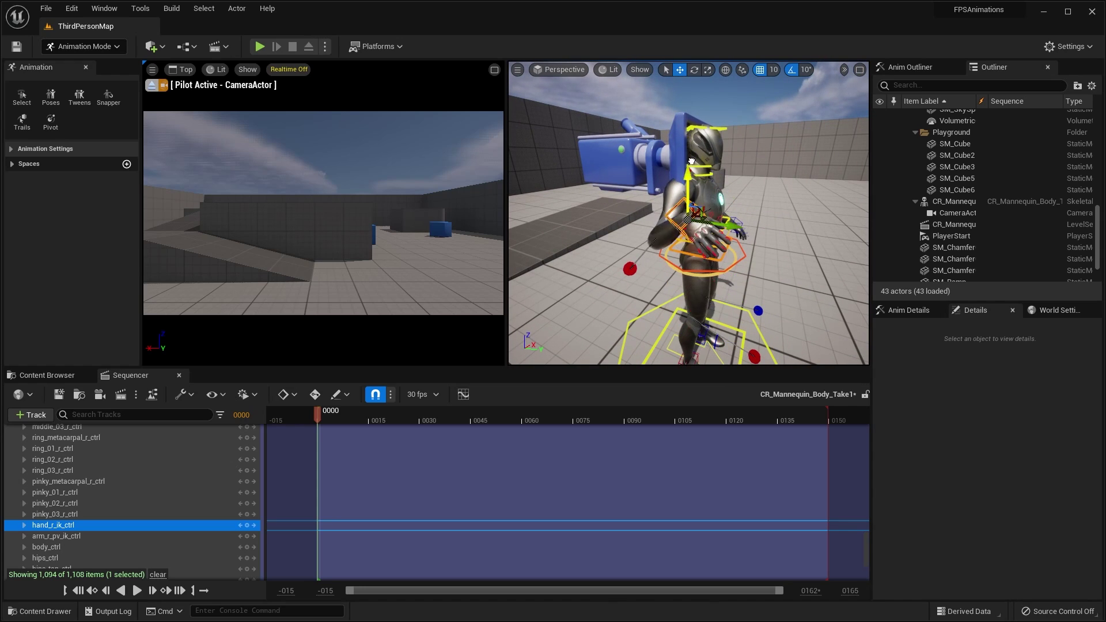
pyautogui.moveTo(691, 161); pyautogui.dragTo(685, 273)
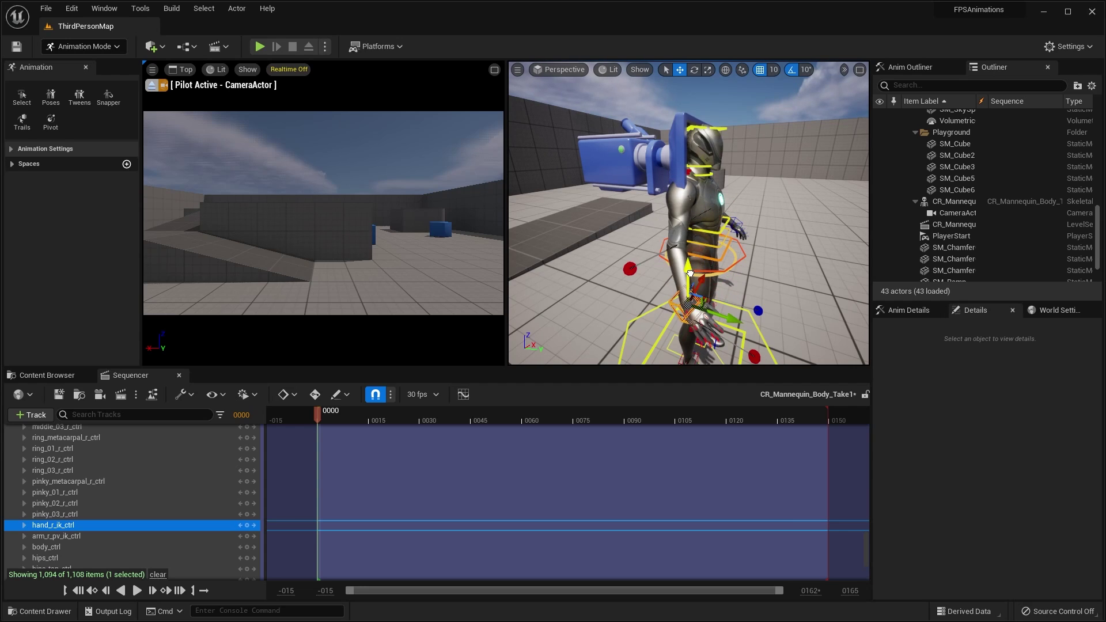
# Move hand_r_ik_ctrl to hold the right hand in front of the hip, with grid snapping turned off.
pyautogui.moveTo(756, 204); pyautogui.dragTo(714, 210, button='right')
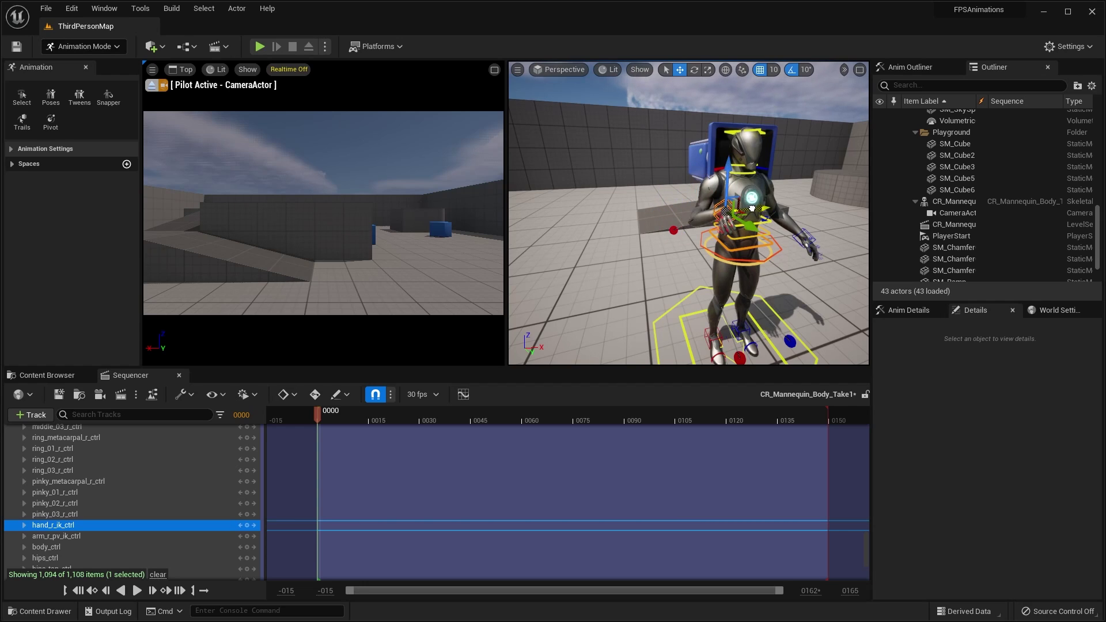
pyautogui.keyDown('alt'); pyautogui.moveTo(709, 210); pyautogui.dragTo(684, 212); pyautogui.keyUp('alt')
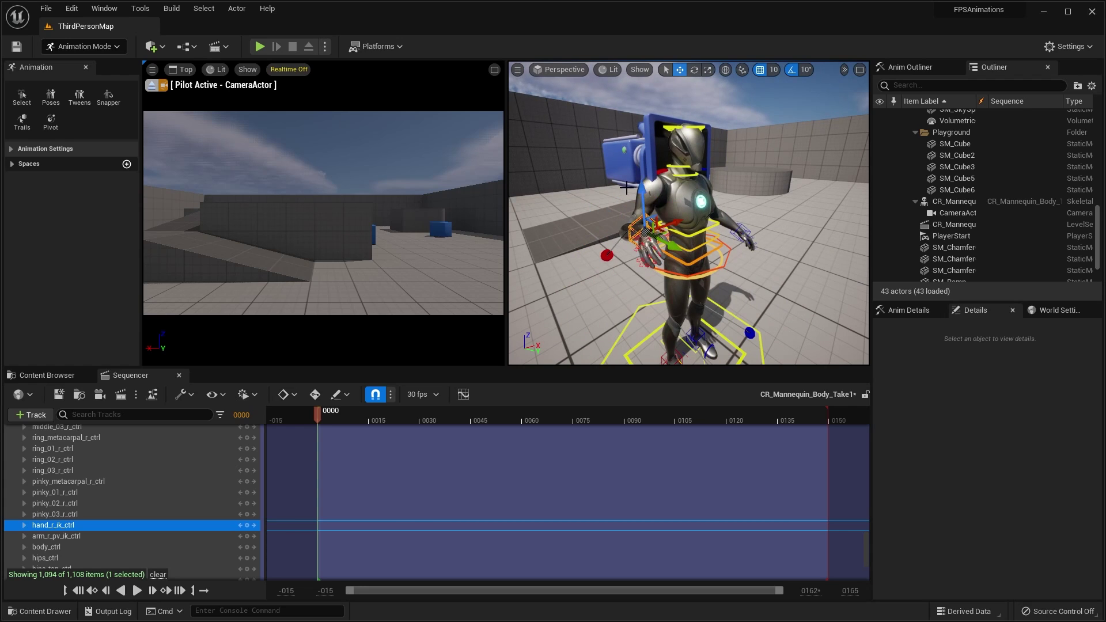
pyautogui.moveTo(626, 187); pyautogui.dragTo(653, 180, button='right')
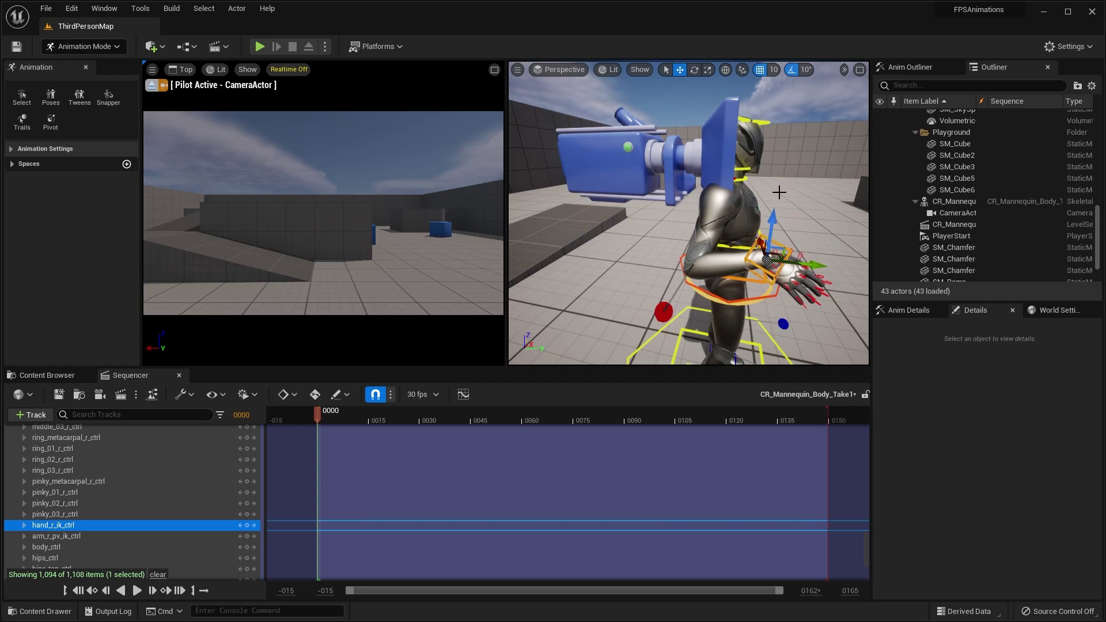
pyautogui.keyDown('alt'); pyautogui.moveTo(729, 261); pyautogui.dragTo(806, 171); pyautogui.keyUp('alt')
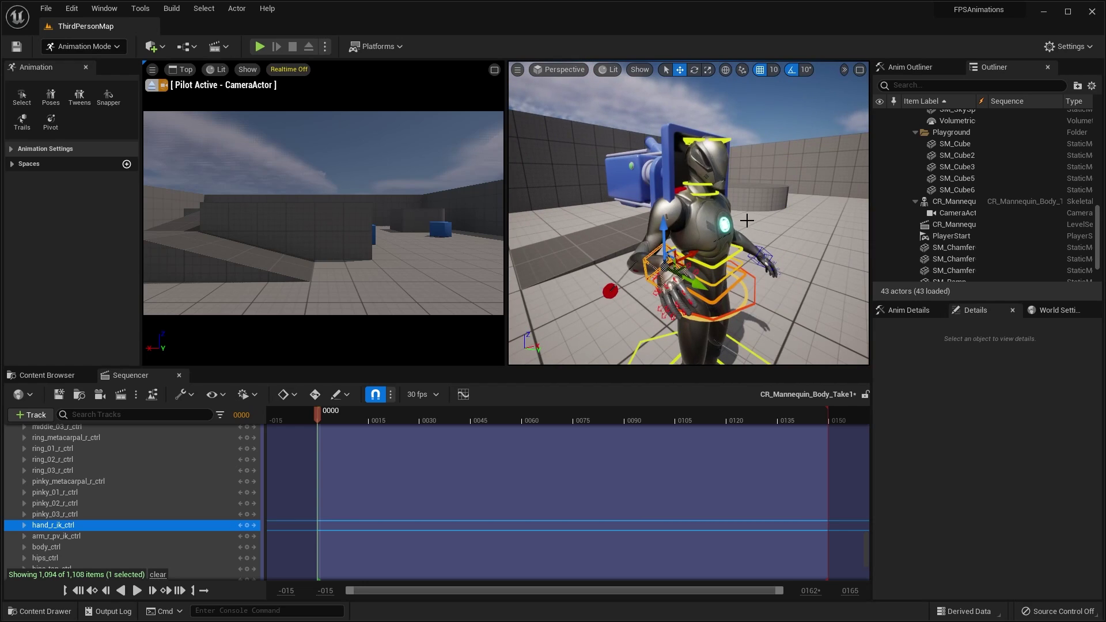
pyautogui.keyDown('alt'); pyautogui.moveTo(724, 229); pyautogui.dragTo(702, 212); pyautogui.keyUp('alt')
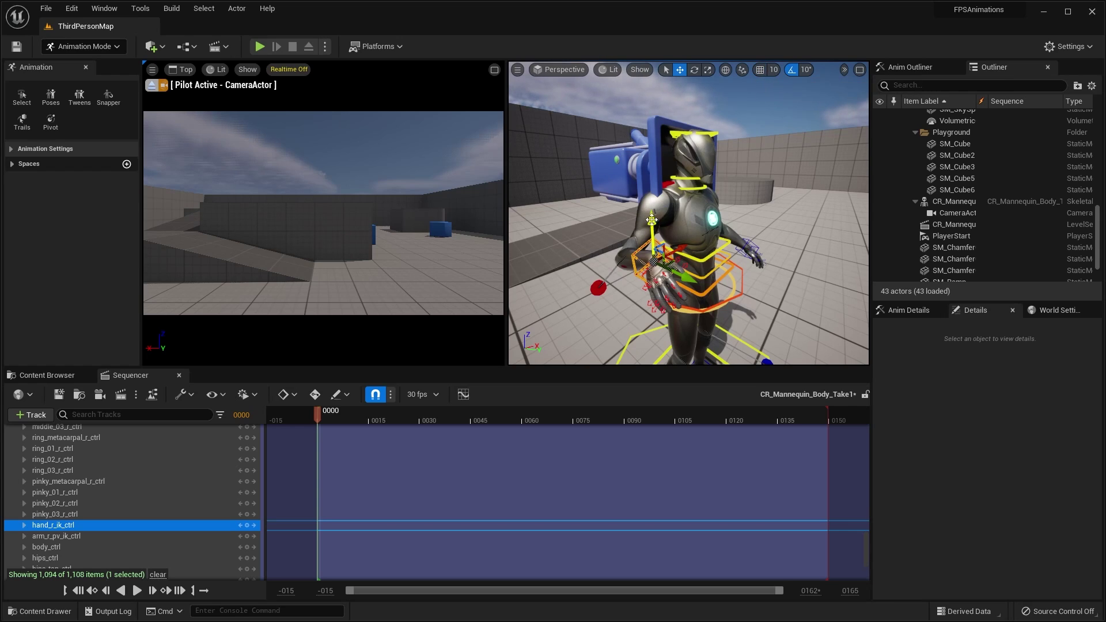
pyautogui.moveTo(653, 225); pyautogui.dragTo(650, 248)
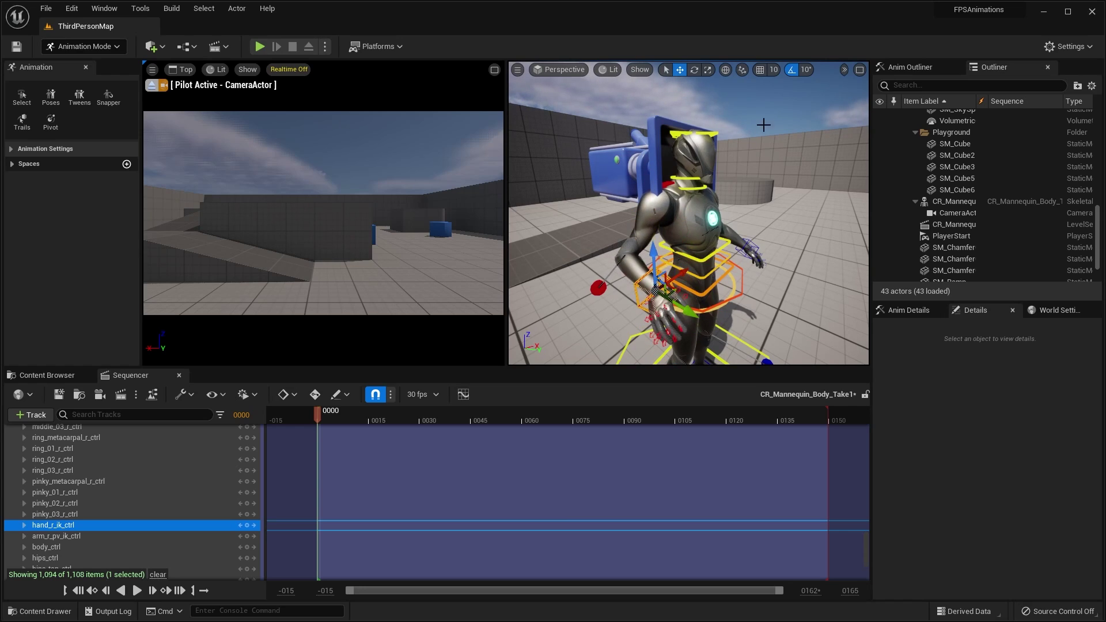
# Turn off rotation snapping and rotate hand_r_ik_ctrl freely with the Rotate tool.
pyautogui.click(792, 72)
pyautogui.press('e')
pyautogui.moveTo(683, 263); pyautogui.dragTo(676, 252)
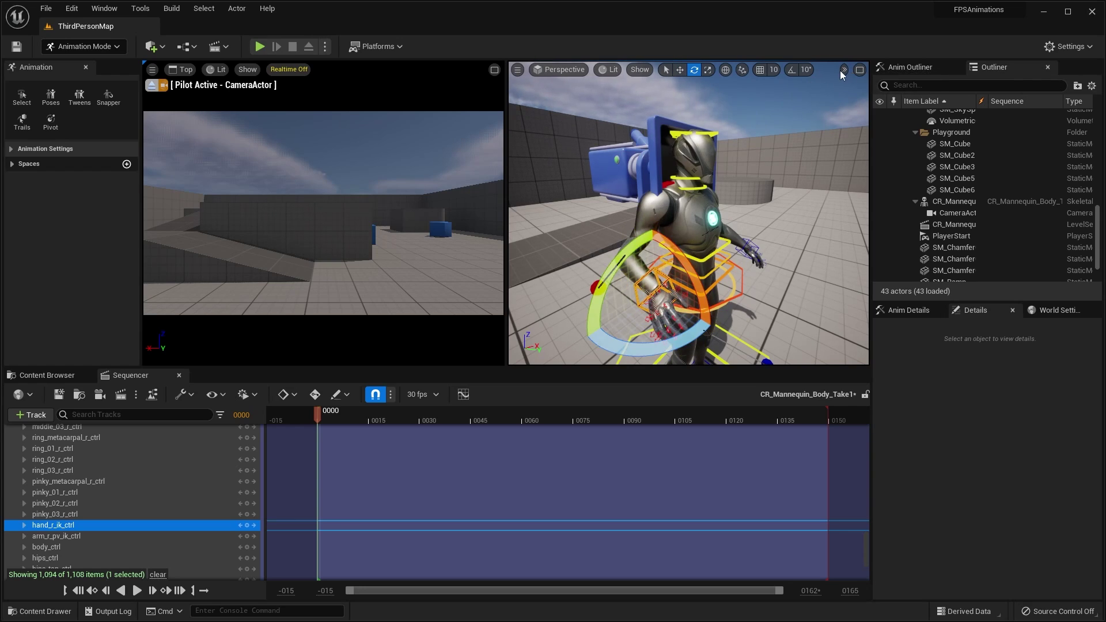
# Open the camera speed settings of the perspective viewport.
pyautogui.click(844, 69)
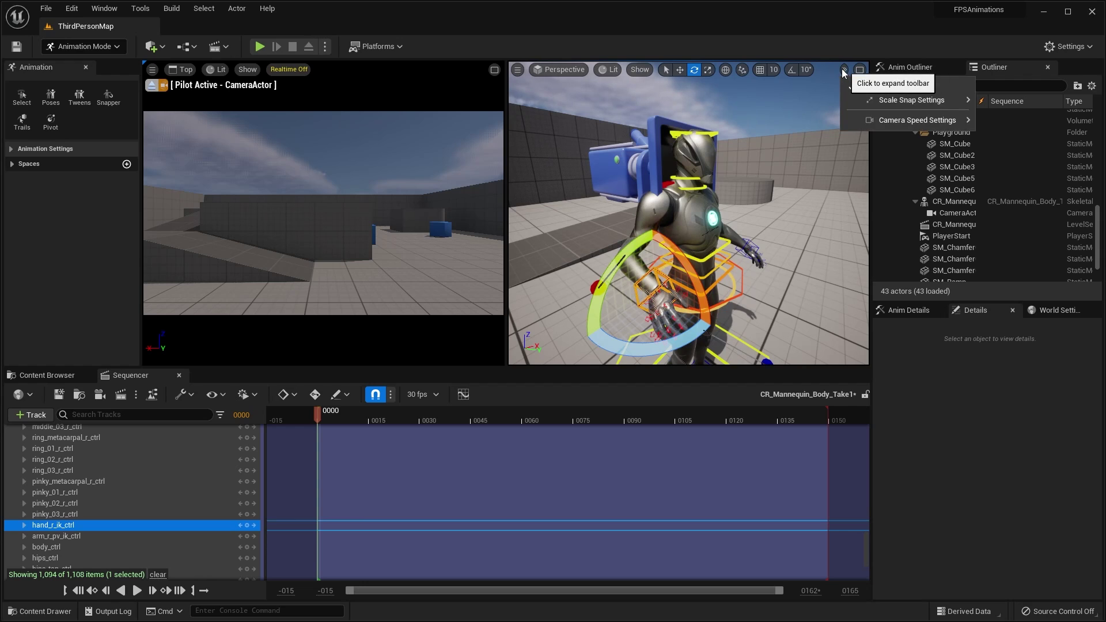
pyautogui.moveTo(922, 119)
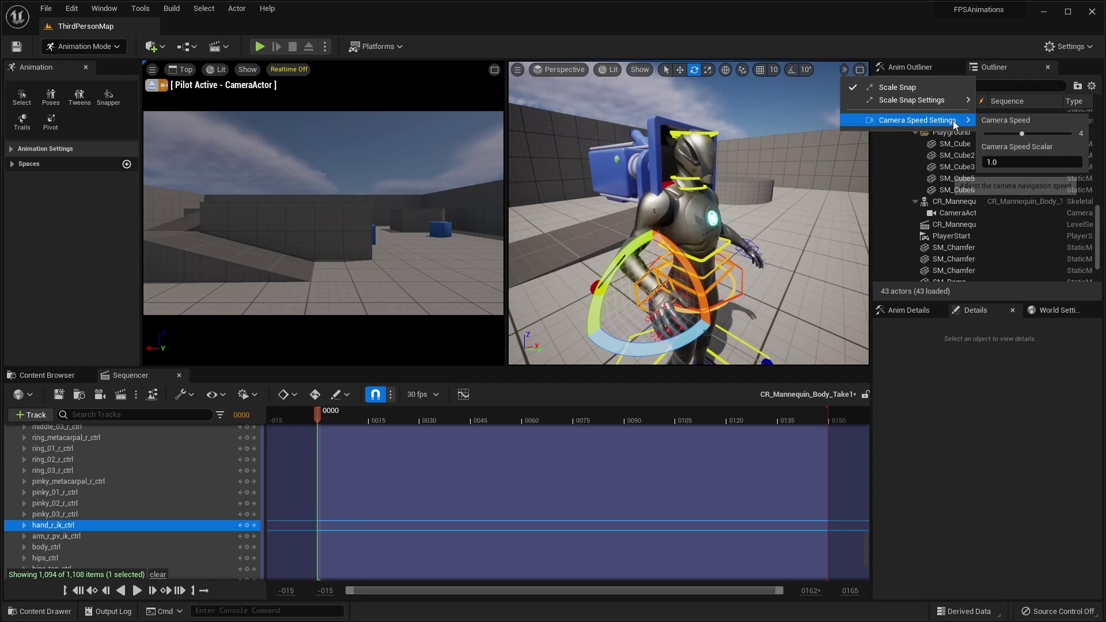
# Move hand_r_ik_ctrl to raise the right hand to chest height and push it forward, away from the body.
pyautogui.moveTo(746, 198); pyautogui.dragTo(686, 244, button='right')
pyautogui.press('d')
pyautogui.press('a')
pyautogui.press('d')
pyautogui.press('w')
pyautogui.press('d')
pyautogui.press('a')
pyautogui.moveTo(800, 161); pyautogui.dragTo(716, 263, button='right')
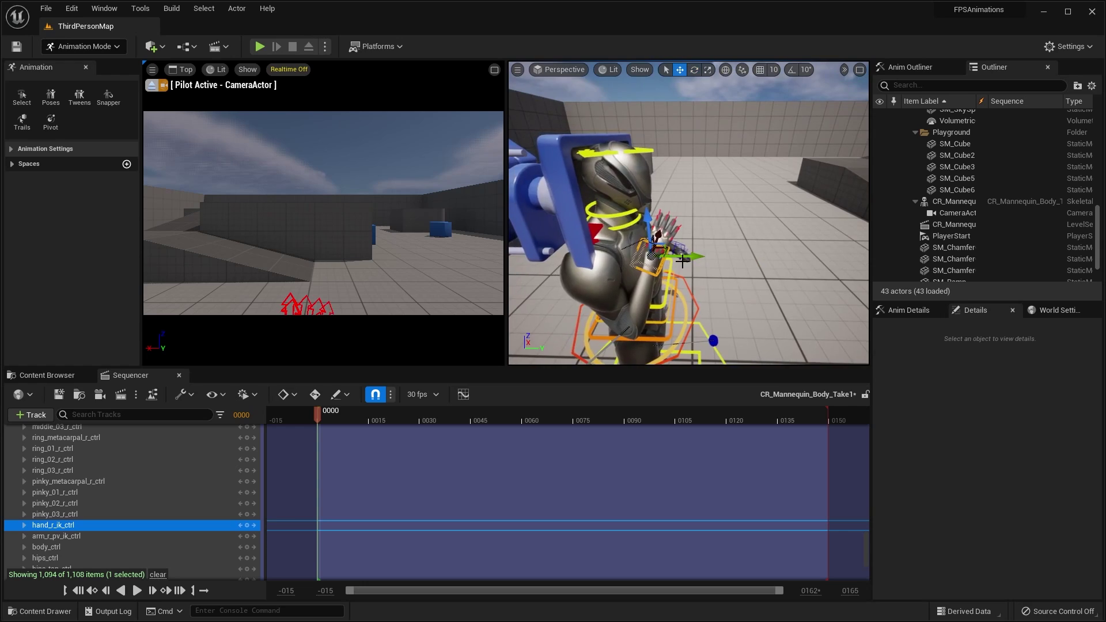
pyautogui.moveTo(704, 253); pyautogui.dragTo(709, 255, button='right')
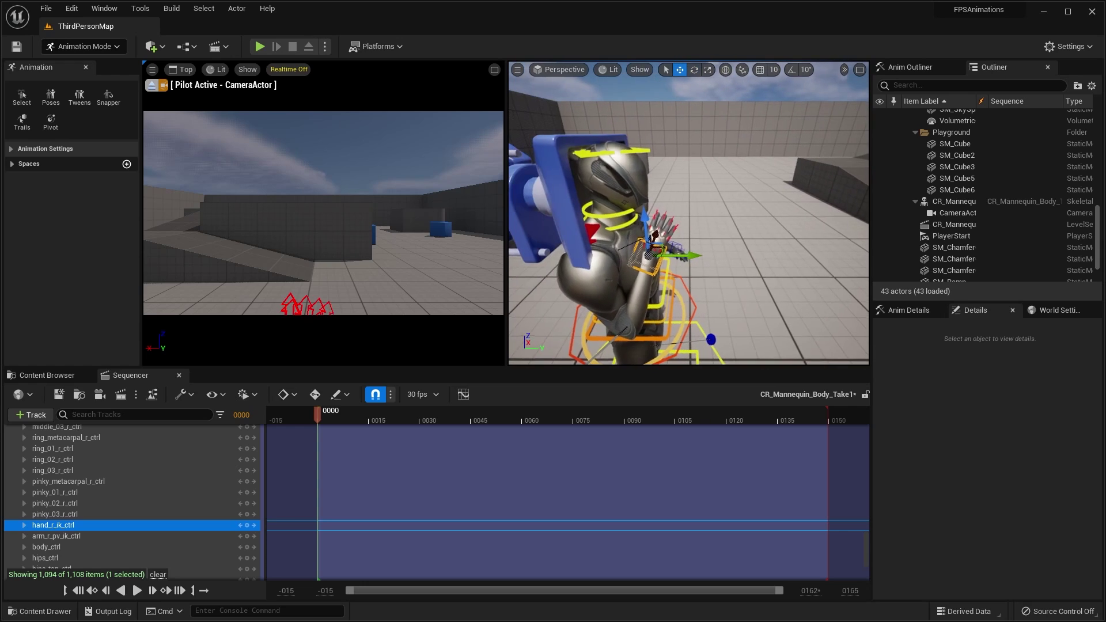
pyautogui.moveTo(706, 256); pyautogui.dragTo(735, 255)
pyautogui.moveTo(736, 256); pyautogui.dragTo(705, 232, button='right')
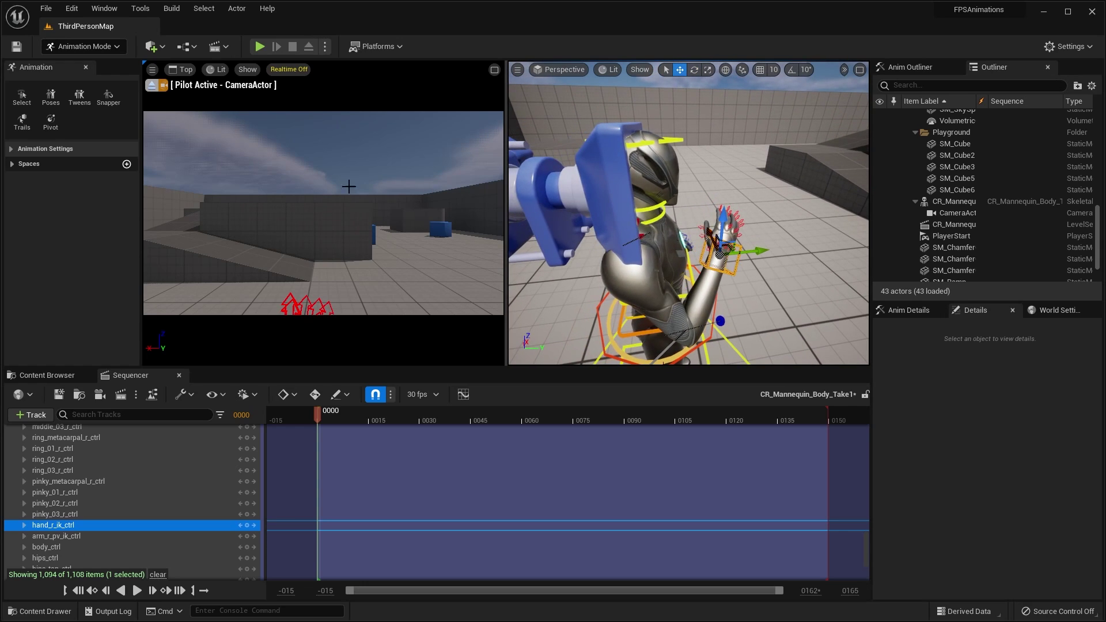
# Turn on realtime for the piloted camera viewport, and move and rotate hand_r_ik_ctrl to bring the right hand into the camera's view.
pyautogui.click(295, 71)
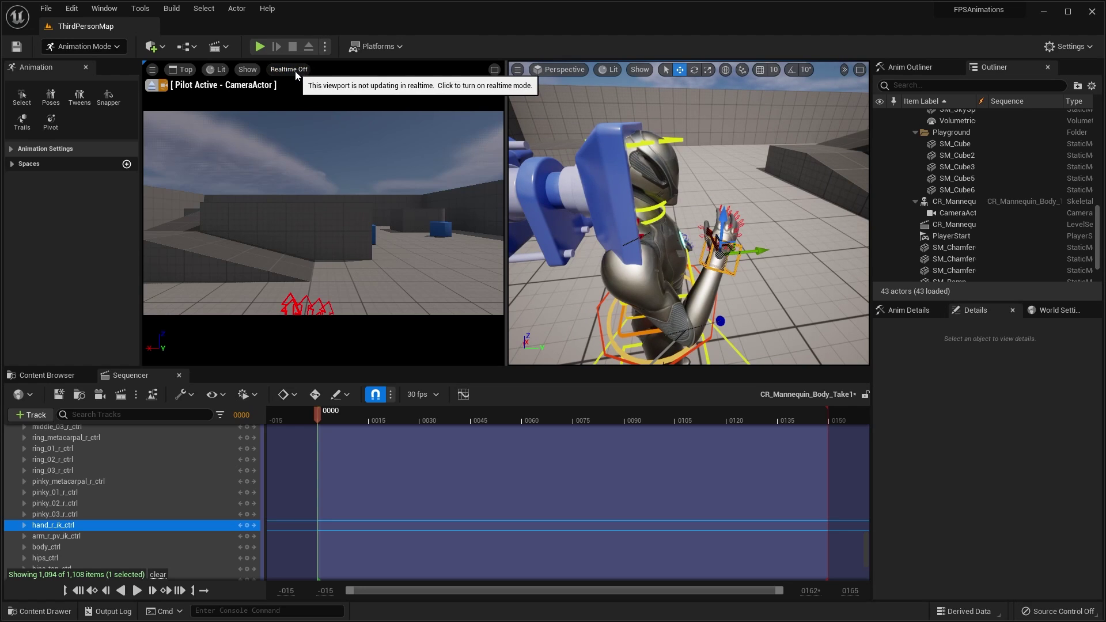
pyautogui.moveTo(714, 231); pyautogui.dragTo(645, 232, button='right')
pyautogui.moveTo(689, 253); pyautogui.dragTo(625, 187)
pyautogui.press('e')
pyautogui.moveTo(712, 184); pyautogui.dragTo(716, 197)
pyautogui.press('w')
pyautogui.moveTo(716, 197); pyautogui.dragTo(767, 203, button='right')
pyautogui.keyDown('alt'); pyautogui.moveTo(744, 231); pyautogui.dragTo(741, 235); pyautogui.keyUp('alt')
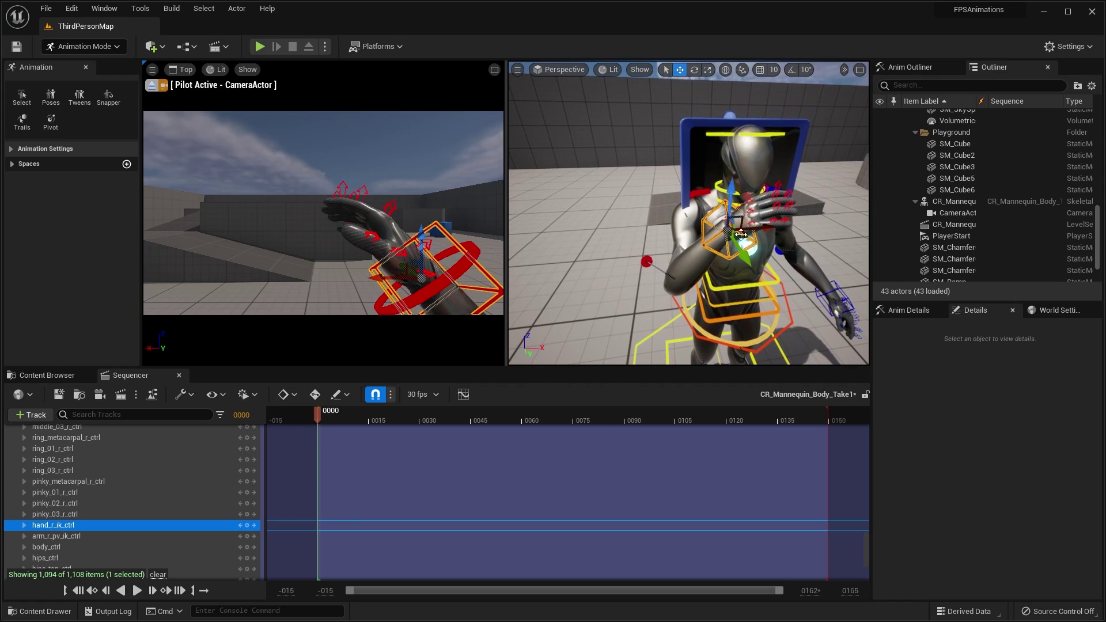
# Pull arm_r_pv_ik_ctrl outward to lift the right elbow, and shift hand_r_ik_ctrl outward and rotate it to turn the palm inward.
pyautogui.click(646, 261)
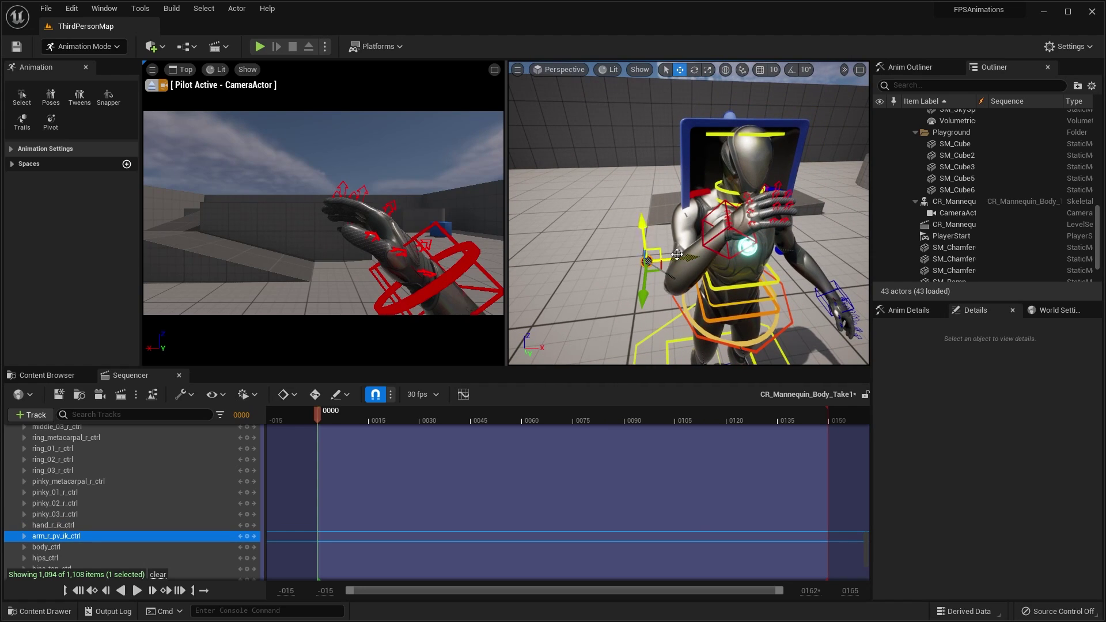
pyautogui.moveTo(676, 254); pyautogui.dragTo(587, 214)
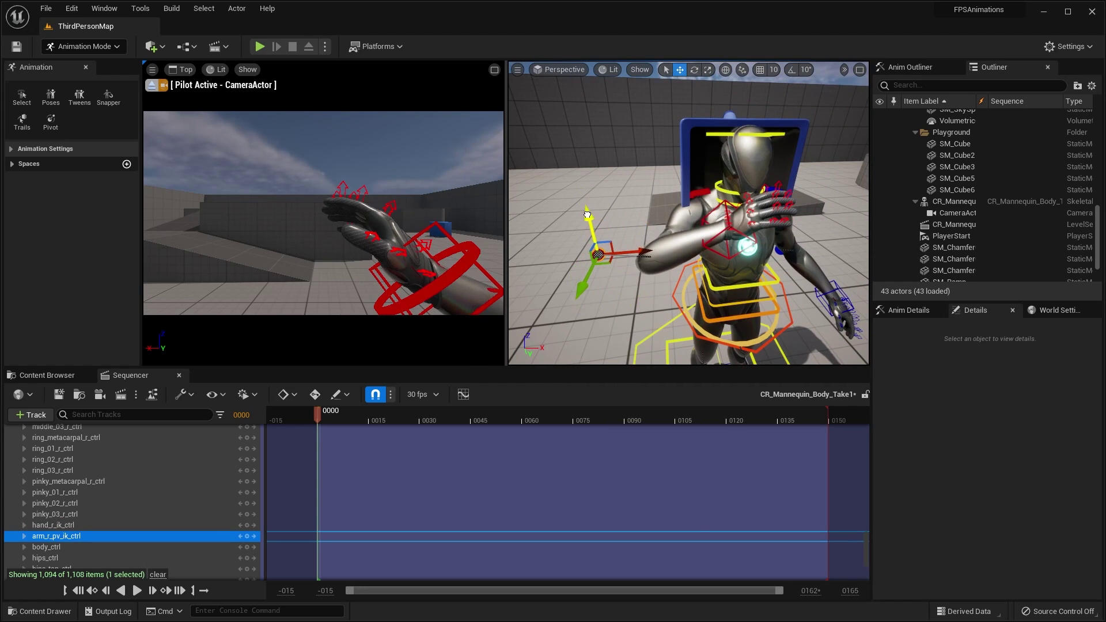
pyautogui.click(740, 231)
pyautogui.moveTo(739, 231); pyautogui.dragTo(713, 230, button='right')
pyautogui.moveTo(708, 231); pyautogui.dragTo(637, 228)
pyautogui.press('e')
pyautogui.moveTo(685, 261); pyautogui.dragTo(660, 269)
pyautogui.moveTo(660, 270); pyautogui.dragTo(697, 269, button='right')
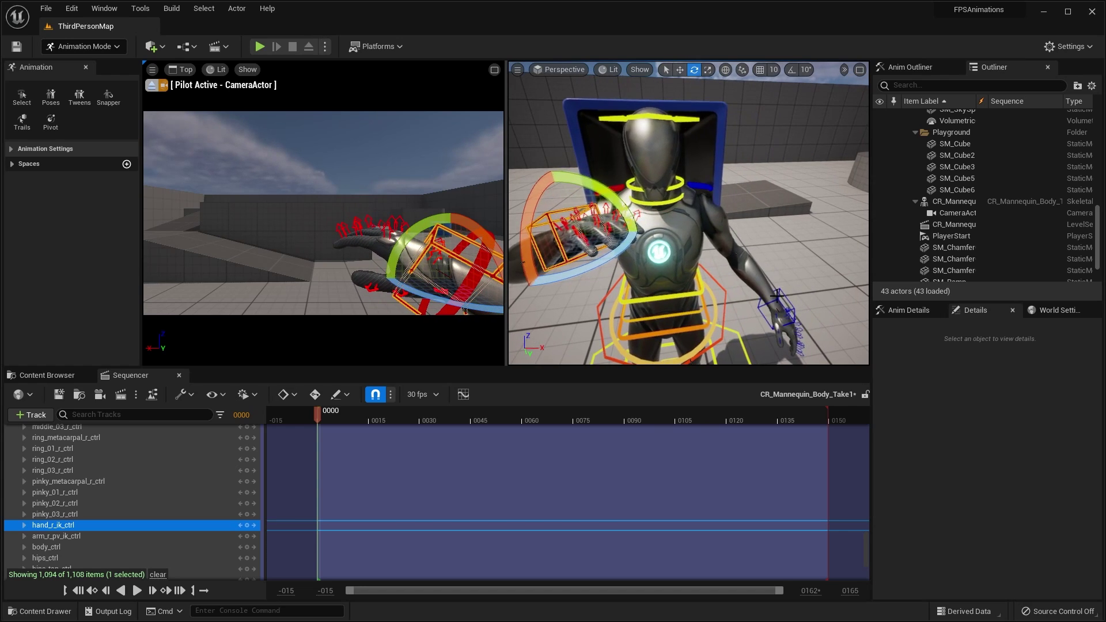
# Select hand_l_ik_ctrl, raise the left hand to chest height, and rotate it upward in front of the torso.
pyautogui.click(782, 314)
pyautogui.moveTo(795, 285); pyautogui.dragTo(804, 290, button='right')
pyautogui.press('w')
pyautogui.moveTo(764, 264); pyautogui.dragTo(773, 206)
pyautogui.moveTo(816, 244); pyautogui.dragTo(736, 222)
pyautogui.moveTo(737, 225); pyautogui.dragTo(713, 228, button='right')
pyautogui.press('e')
pyautogui.moveTo(729, 247); pyautogui.dragTo(671, 260)
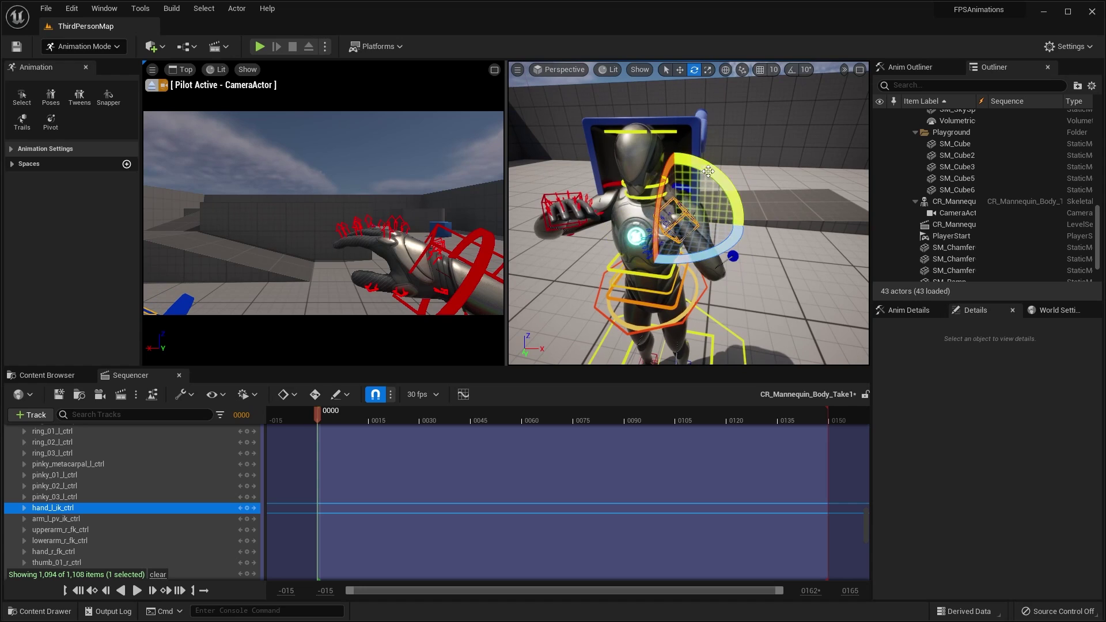
pyautogui.moveTo(708, 171); pyautogui.dragTo(780, 119)
pyautogui.moveTo(780, 118); pyautogui.dragTo(713, 189, button='right')
# Move hand_l_ik_ctrl forward into the camera's view and rotate the left hand so its fingers point inward.
pyautogui.moveTo(725, 297); pyautogui.dragTo(732, 293)
pyautogui.moveTo(698, 250); pyautogui.dragTo(622, 258)
pyautogui.moveTo(622, 258); pyautogui.dragTo(648, 257, button='right')
pyautogui.press('e')
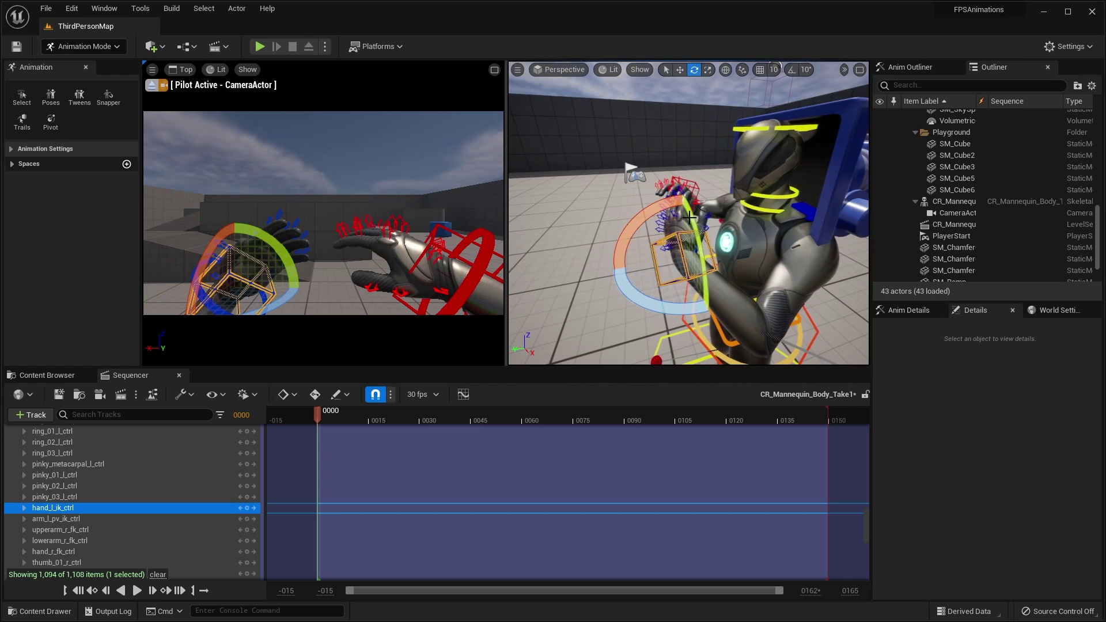
pyautogui.moveTo(632, 214); pyautogui.dragTo(642, 209)
pyautogui.moveTo(686, 315); pyautogui.dragTo(700, 292)
# Move arm_l_pv_ik_ctrl upward and outward to lift the left elbow to the side.
pyautogui.press('w')
pyautogui.moveTo(774, 265); pyautogui.dragTo(744, 261, button='right')
pyautogui.click(731, 263)
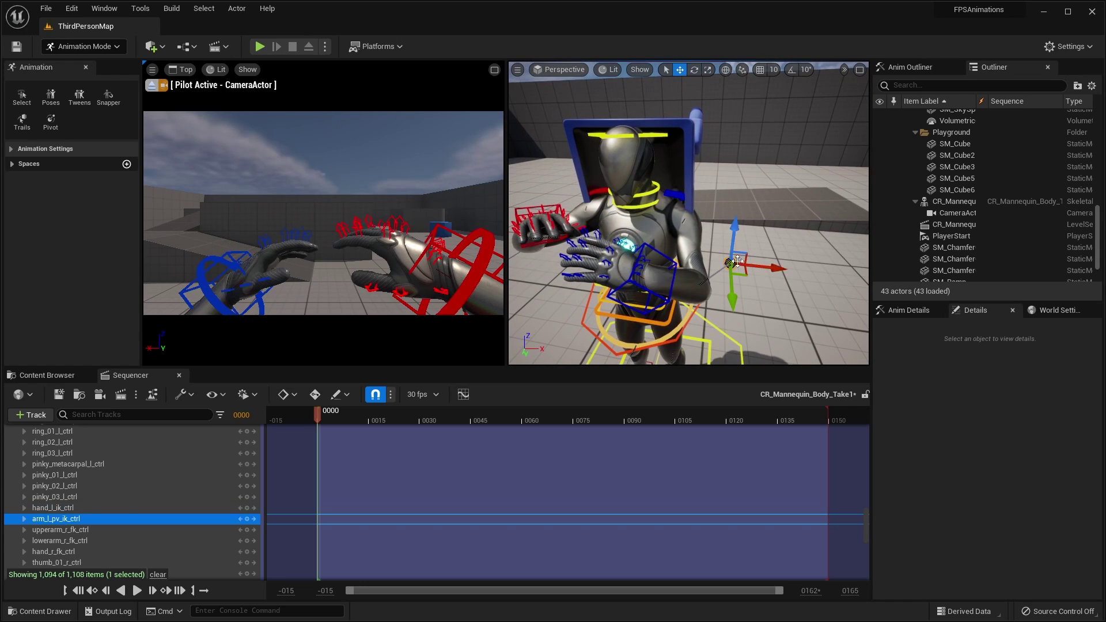
pyautogui.moveTo(735, 231); pyautogui.dragTo(786, 196)
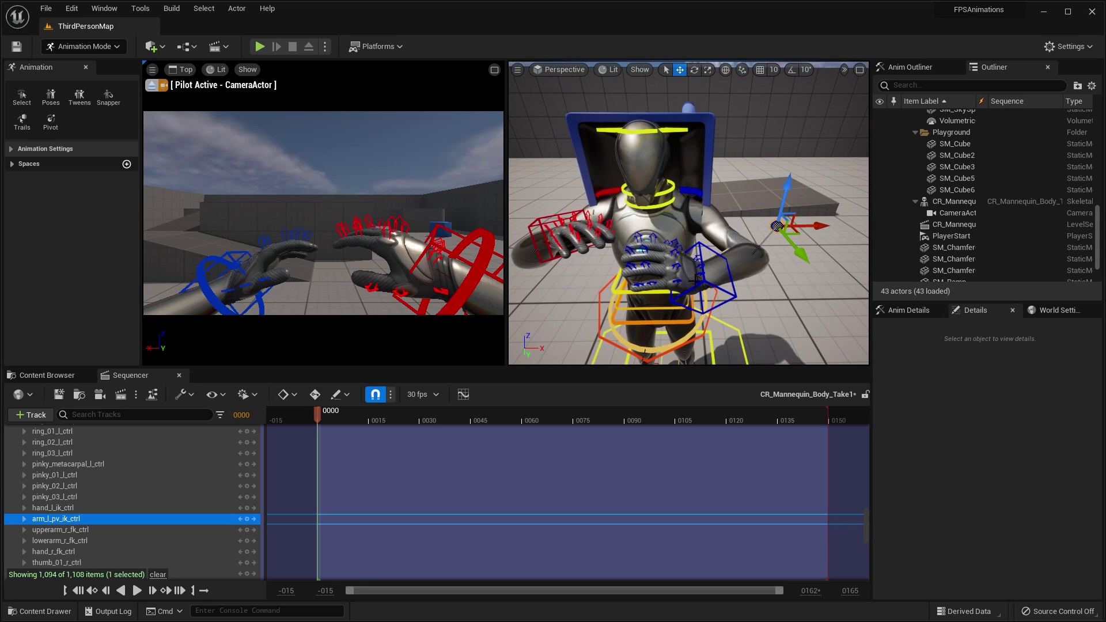
# Reposition hand_l_ik_ctrl higher and farther outward to balance the right hand in the camera view, and clear the selection.
pyautogui.click(704, 281)
pyautogui.moveTo(704, 245); pyautogui.dragTo(697, 235)
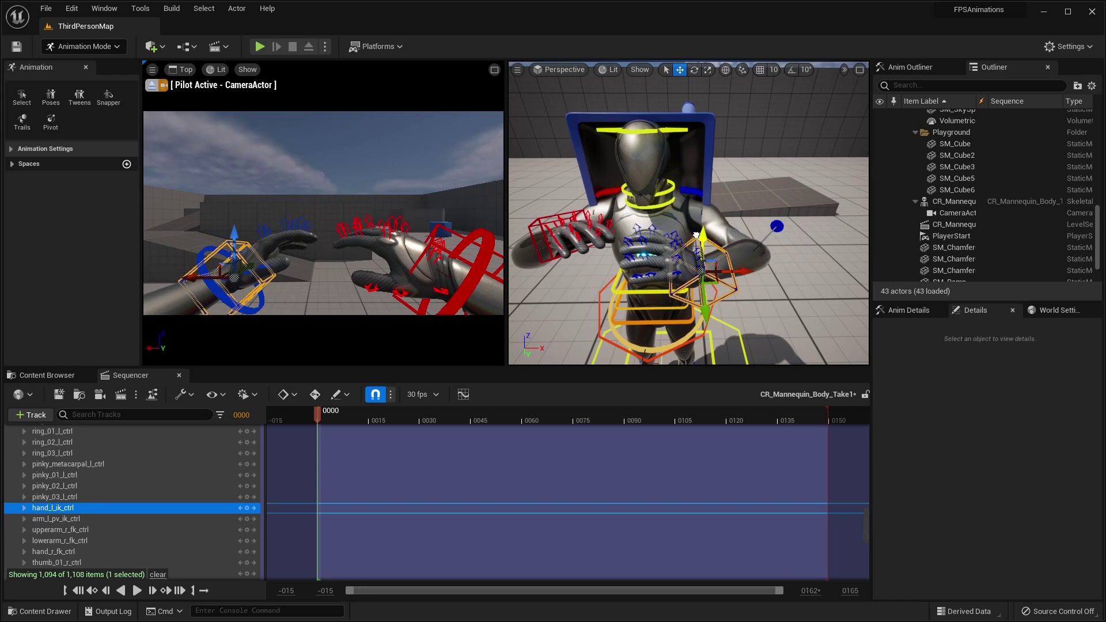
pyautogui.moveTo(743, 267); pyautogui.dragTo(634, 236)
pyautogui.press('e')
pyautogui.press('w')
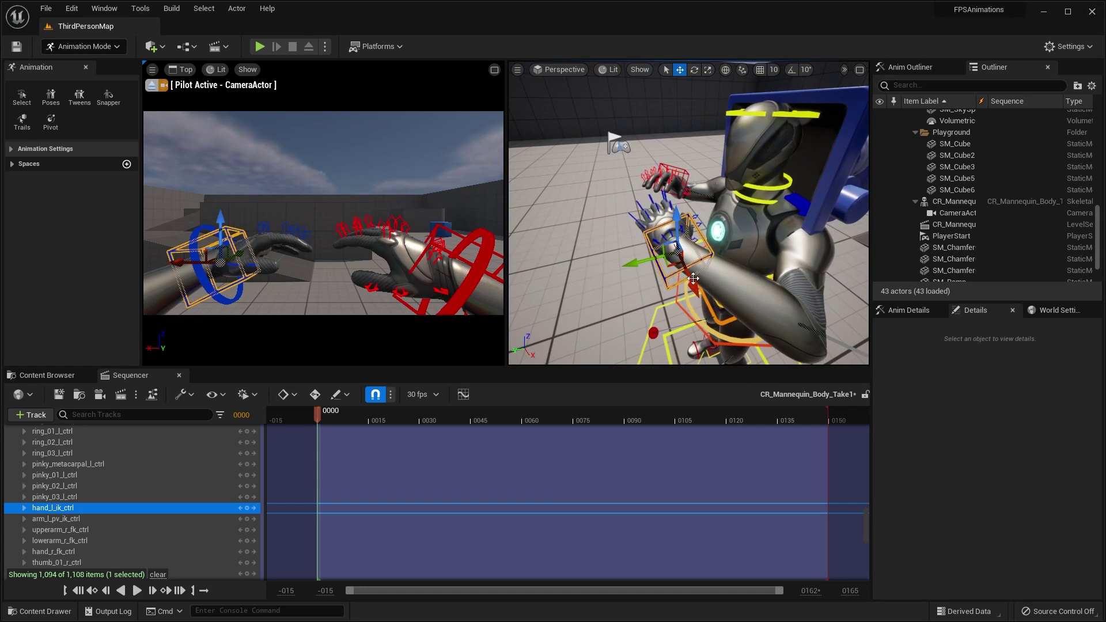
pyautogui.moveTo(697, 280); pyautogui.dragTo(702, 296)
pyautogui.moveTo(619, 279); pyautogui.dragTo(634, 274)
pyautogui.moveTo(695, 254); pyautogui.dragTo(696, 226, button='right')
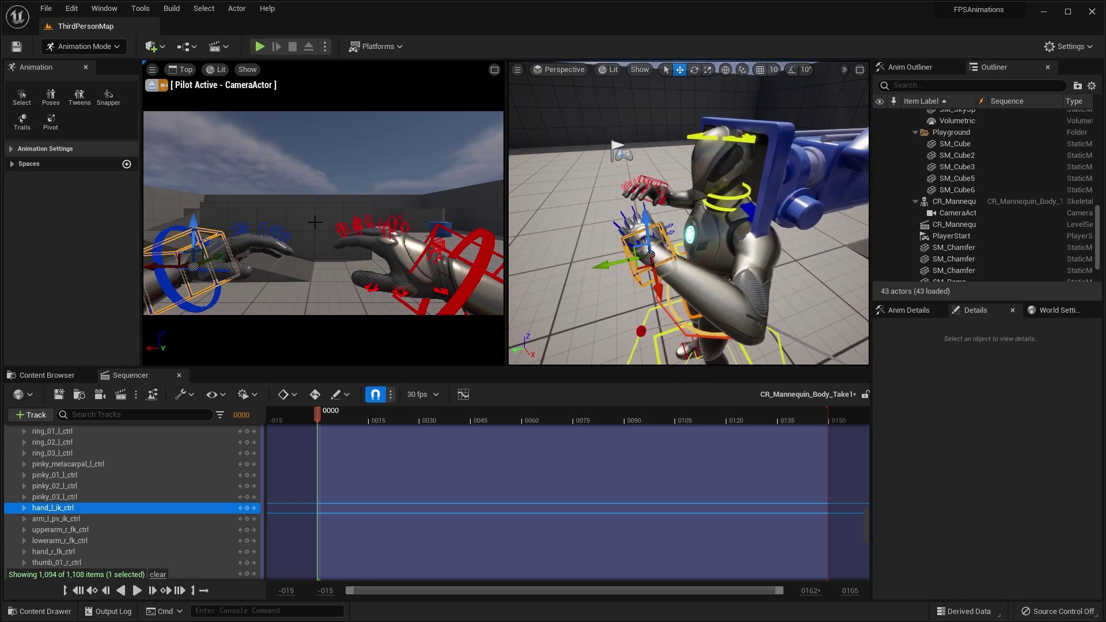
pyautogui.click(326, 213)
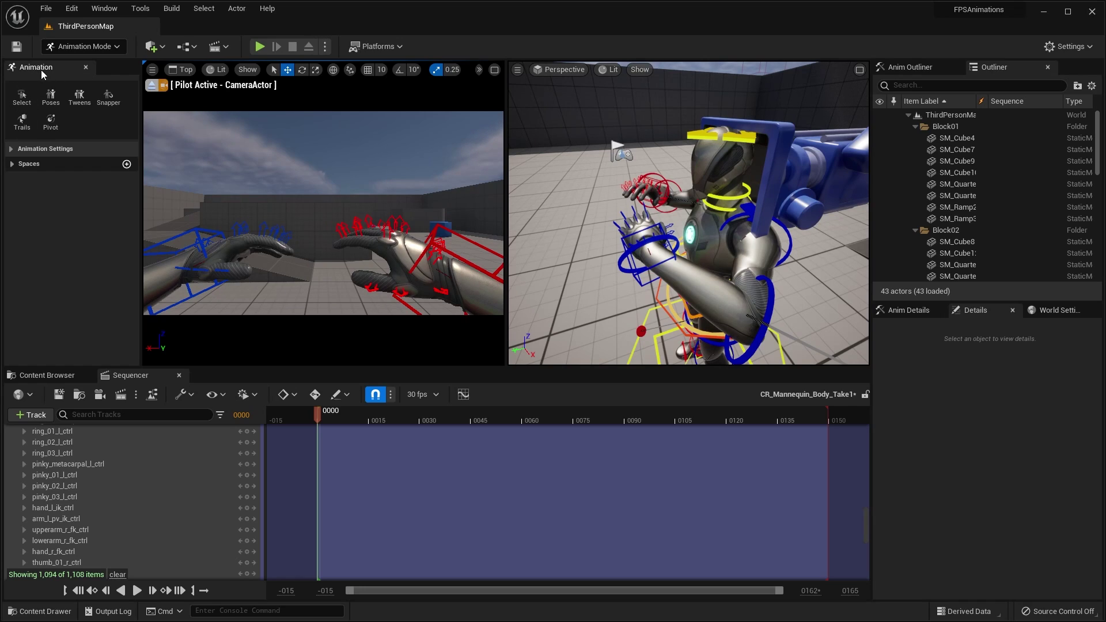
# Expand the Animation Settings and toggle Hide Control Shapes on and off to check the arms without rig controls.
pyautogui.click(11, 151)
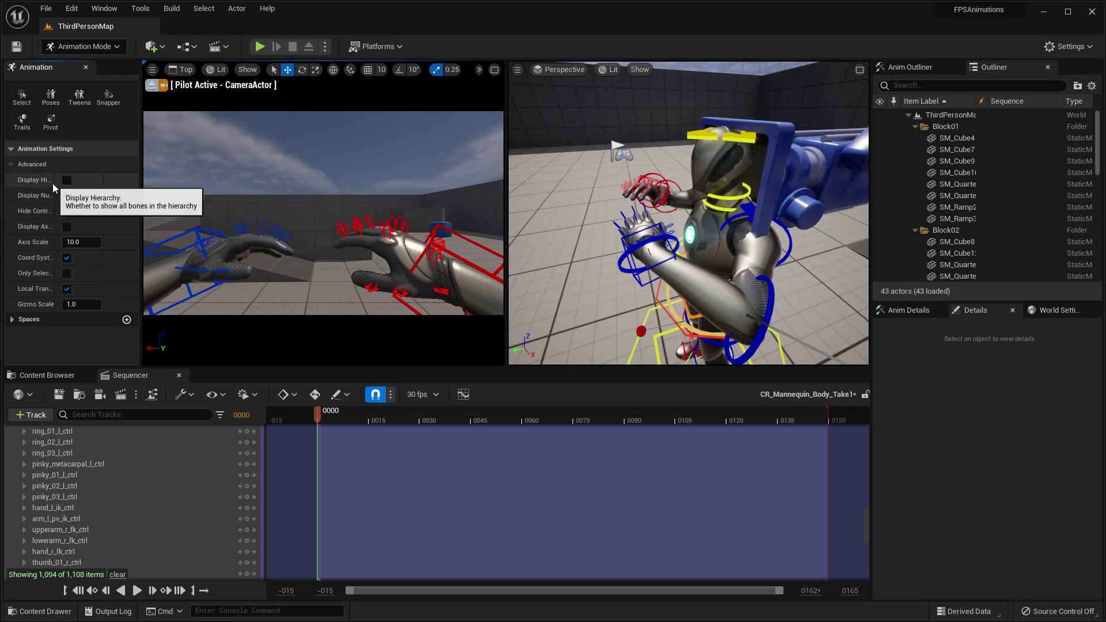
pyautogui.moveTo(56, 181); pyautogui.dragTo(71, 179)
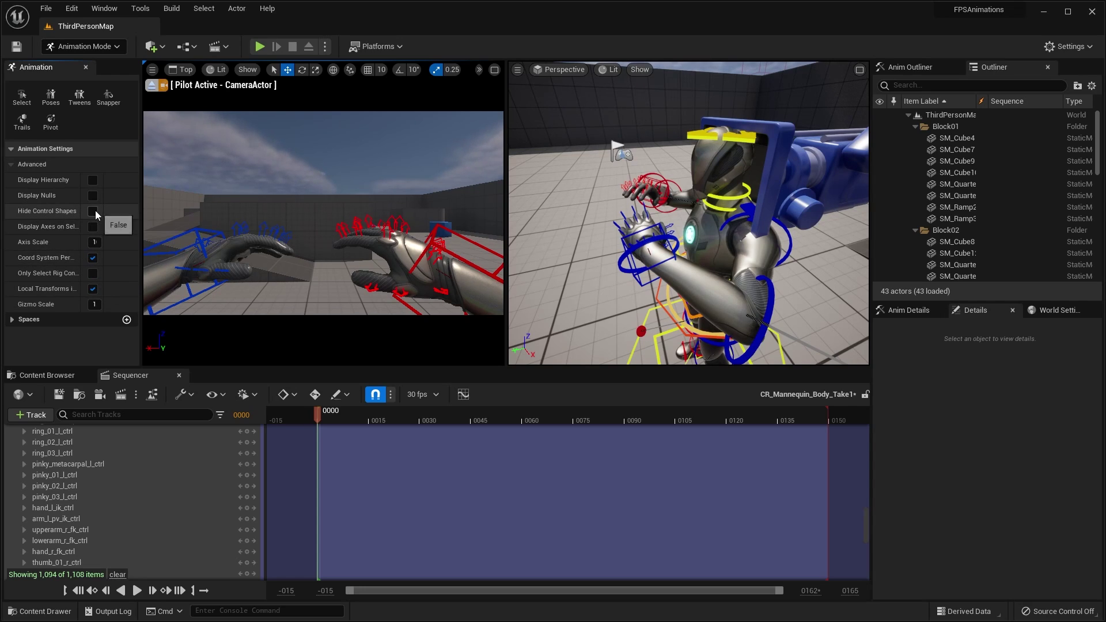
pyautogui.click(93, 211)
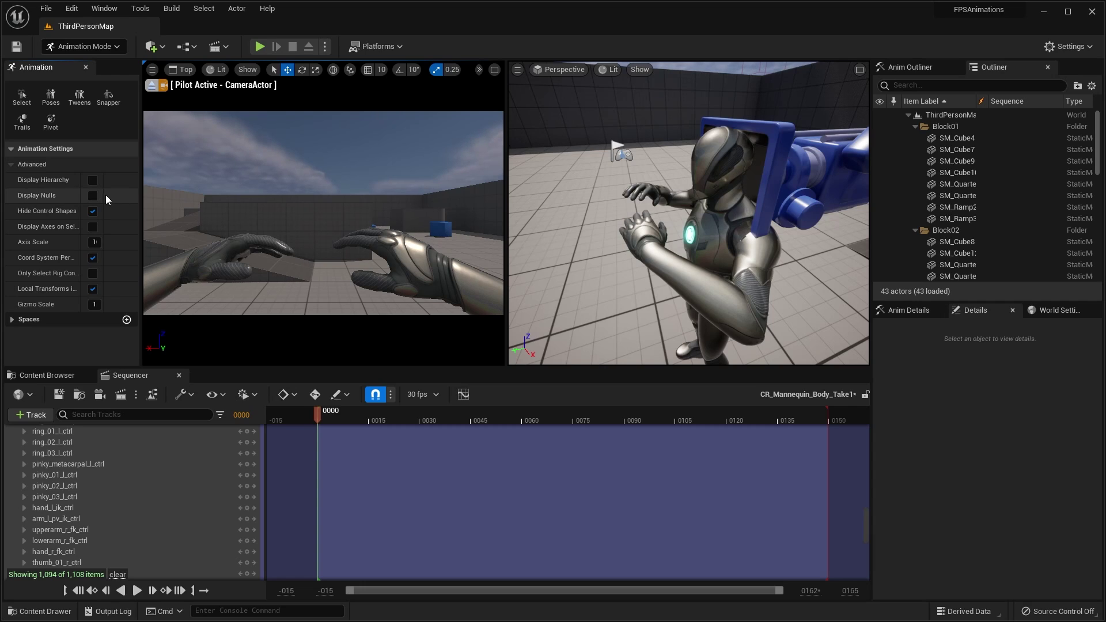
pyautogui.click(94, 214)
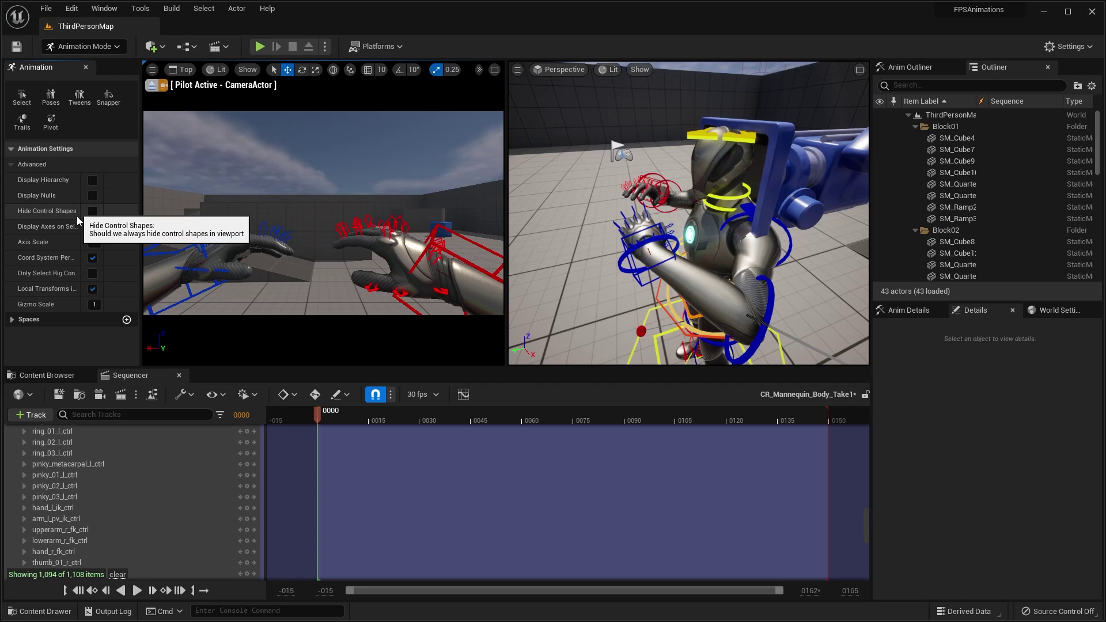
# Enable Only Select Rig Controls and test it by selecting index_metacarpal_l_ctrl and head_ctrl on the mannequin.
pyautogui.click(92, 273)
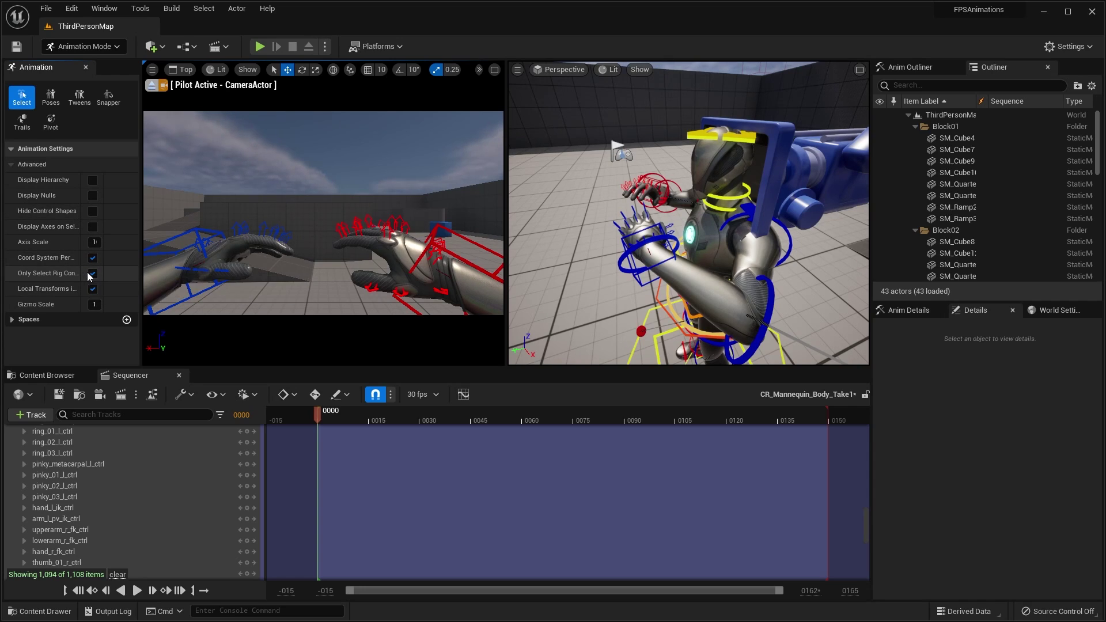
pyautogui.moveTo(79, 269)
pyautogui.mouseDown()
pyautogui.moveTo(99, 268)
pyautogui.moveTo(87, 268)
pyautogui.mouseUp()
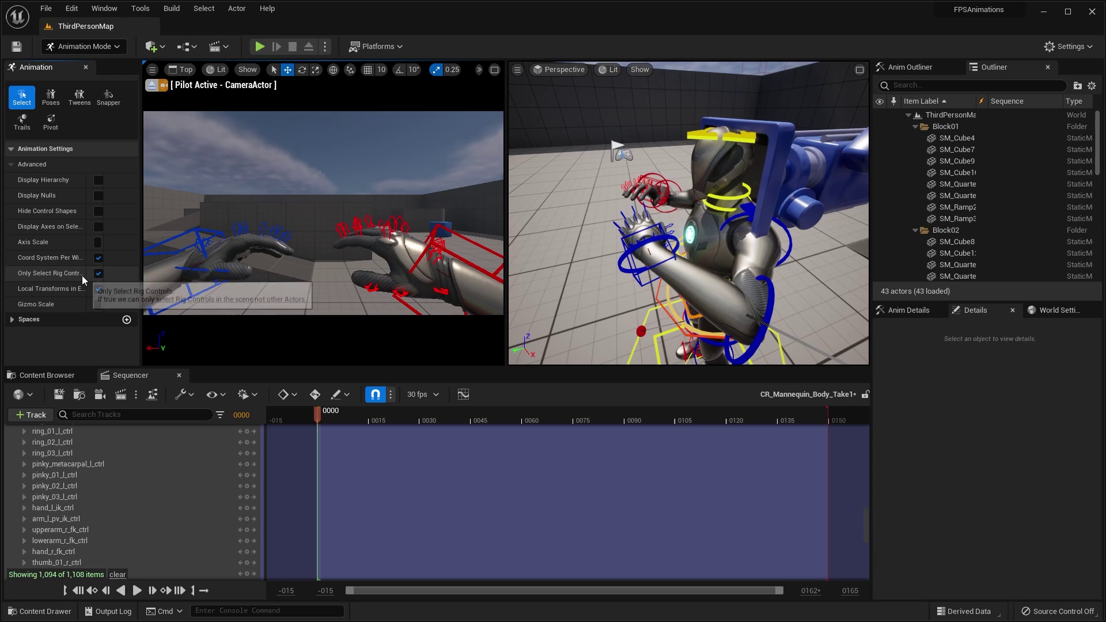
pyautogui.click(584, 194)
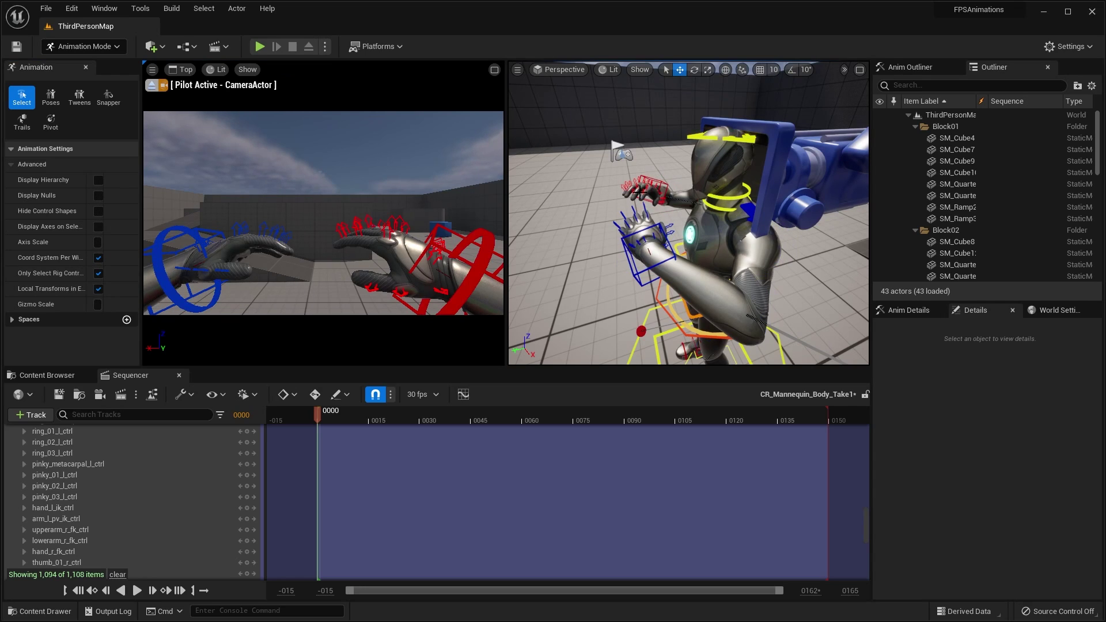
pyautogui.click(654, 231)
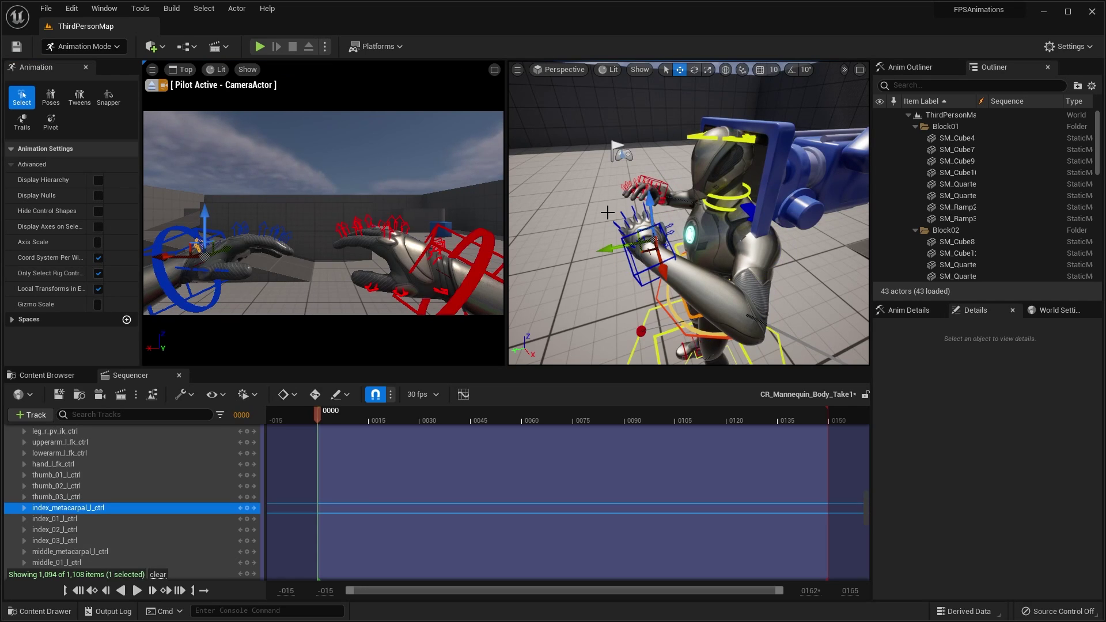
pyautogui.click(670, 249)
pyautogui.moveTo(671, 248); pyautogui.dragTo(700, 227, button='right')
pyautogui.click(714, 185)
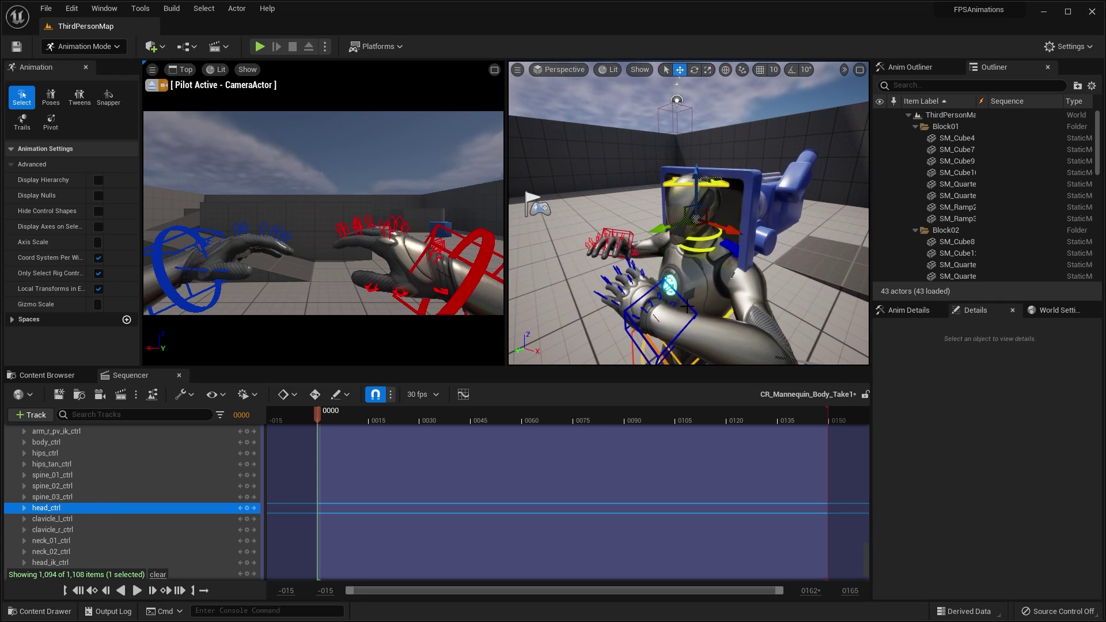
# Select hand_l_ik_ctrl and pull the left hand slightly back toward the body, checking the pose from several angles.
pyautogui.click(687, 307)
pyautogui.moveTo(687, 307); pyautogui.dragTo(663, 166, button='right')
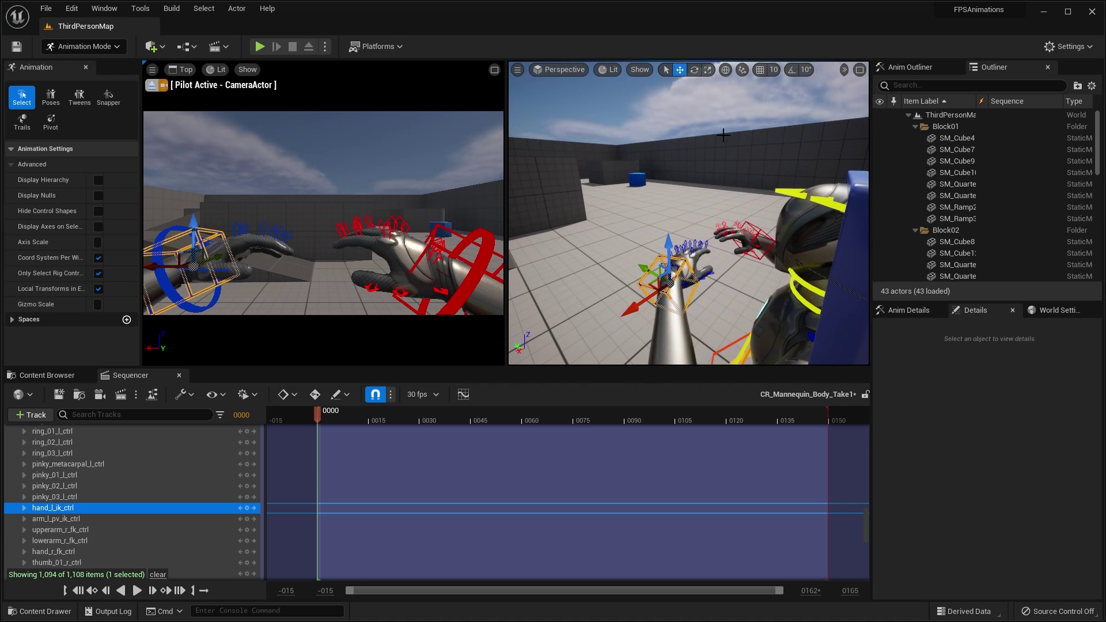
pyautogui.moveTo(724, 135); pyautogui.dragTo(639, 271, button='right')
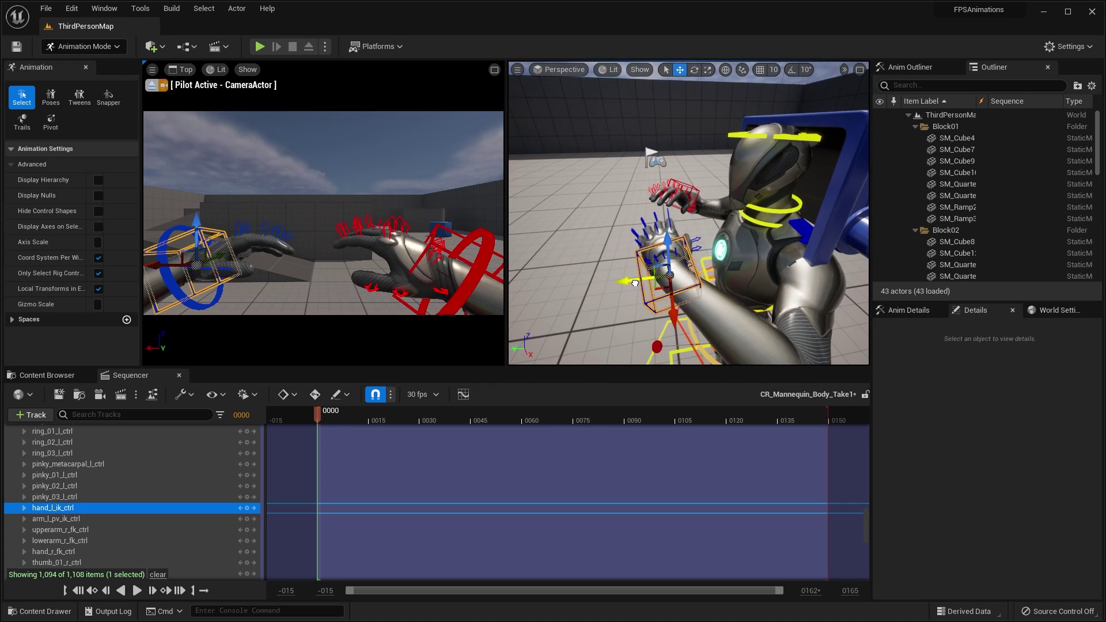
pyautogui.moveTo(635, 283); pyautogui.dragTo(647, 282)
pyautogui.keyDown('alt'); pyautogui.moveTo(646, 282); pyautogui.dragTo(749, 236); pyautogui.keyUp('alt')
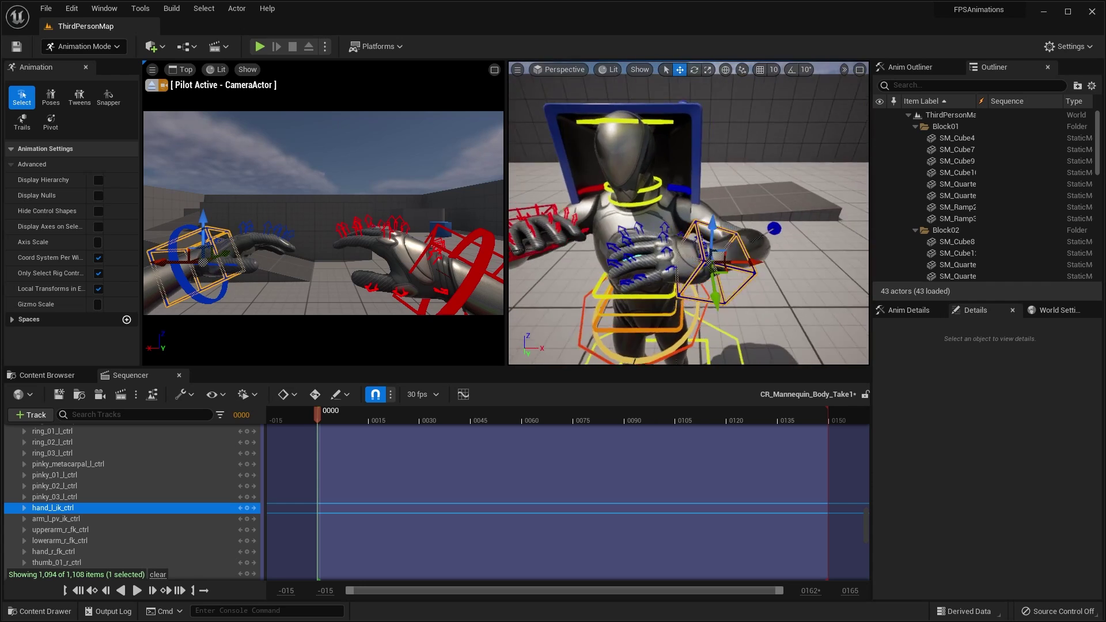
pyautogui.moveTo(700, 230)
pyautogui.mouseDown(button='right')
pyautogui.moveTo(864, 226)
pyautogui.moveTo(714, 230)
pyautogui.mouseUp(button='right')
# Browse the control tracks of CR_Mannequin_Body in Sequencer and collapse the global_ctrl track.
pyautogui.scroll(2, 172, 460)
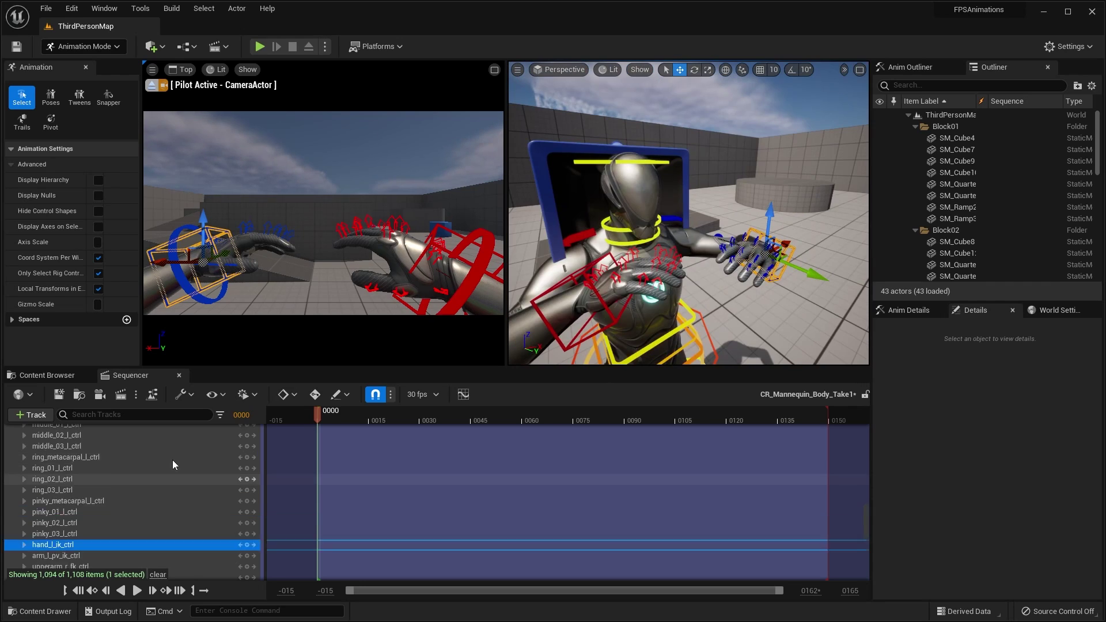
pyautogui.scroll(-15, 174, 463)
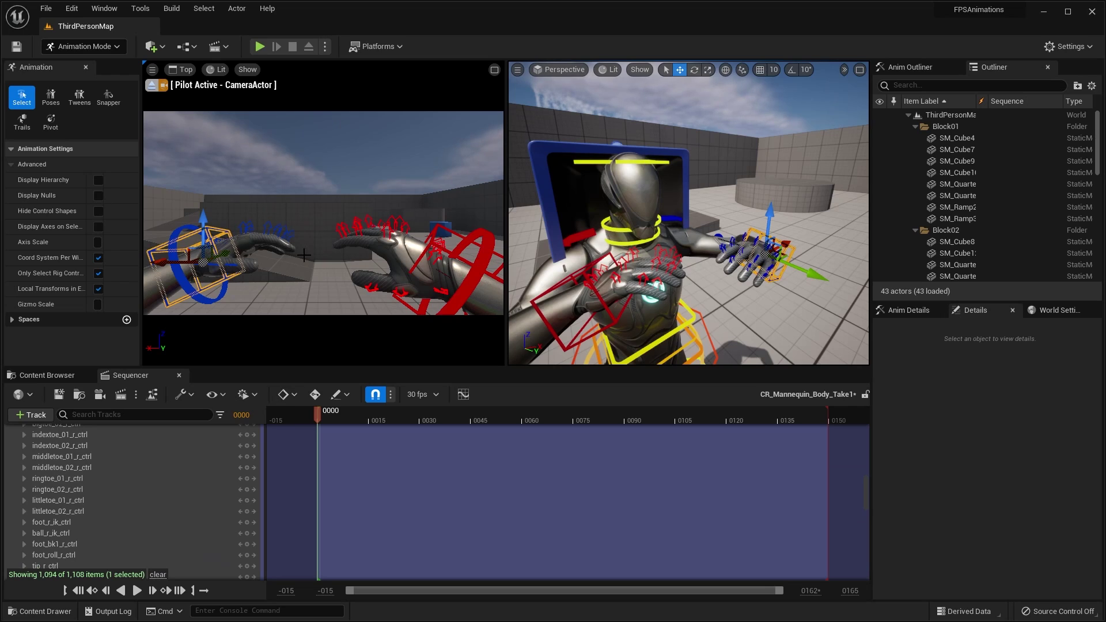
pyautogui.scroll(-10, 219, 455)
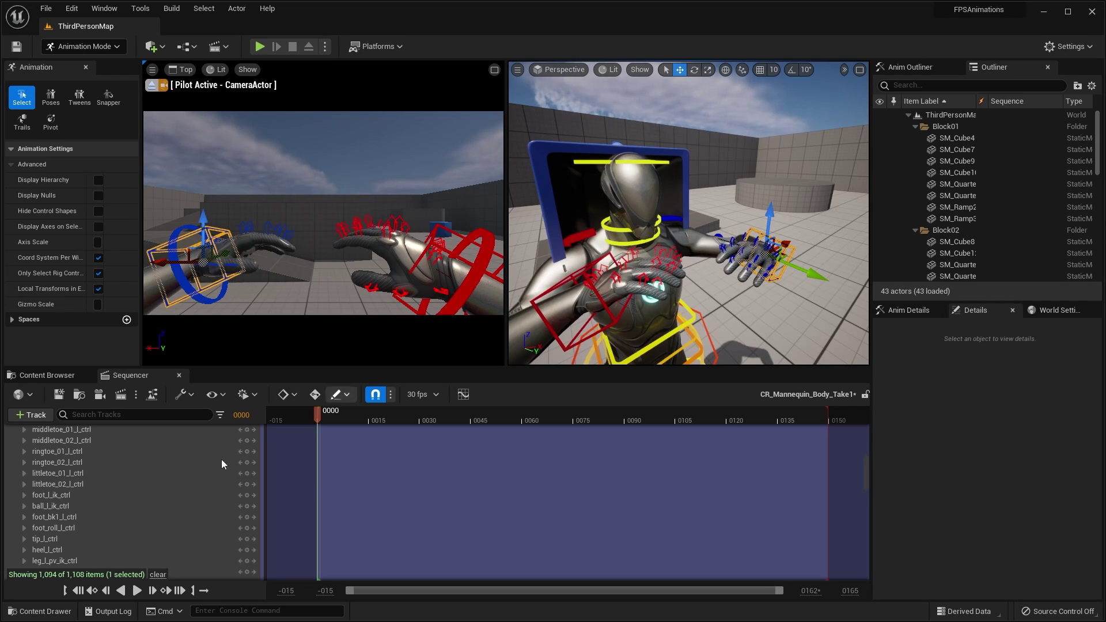
pyautogui.scroll(20, 111, 488)
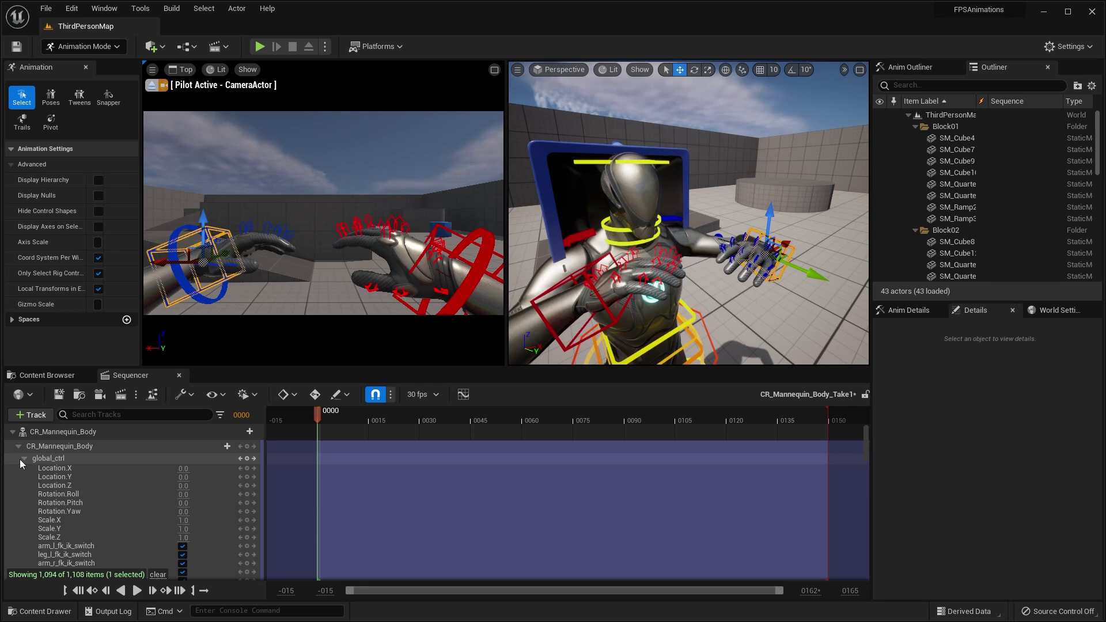
pyautogui.click(23, 458)
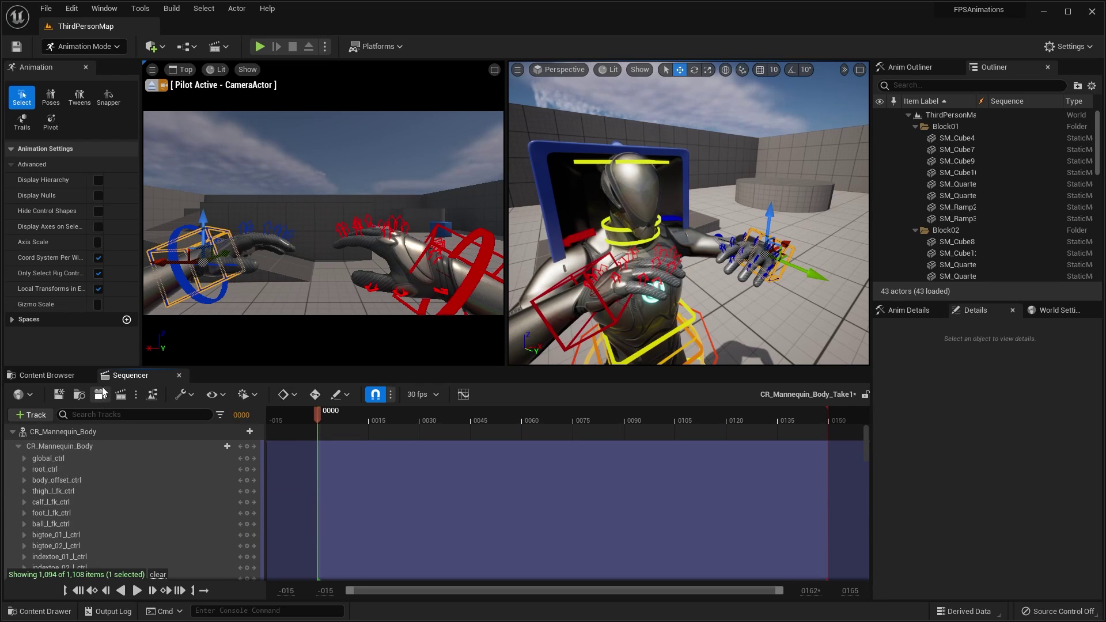
# Find the hand_l_ik_ctrl track in Sequencer, add a key for it at frame 0, and enable automatic keying.
pyautogui.scroll(-5, 103, 499)
pyautogui.scroll(6, 106, 495)
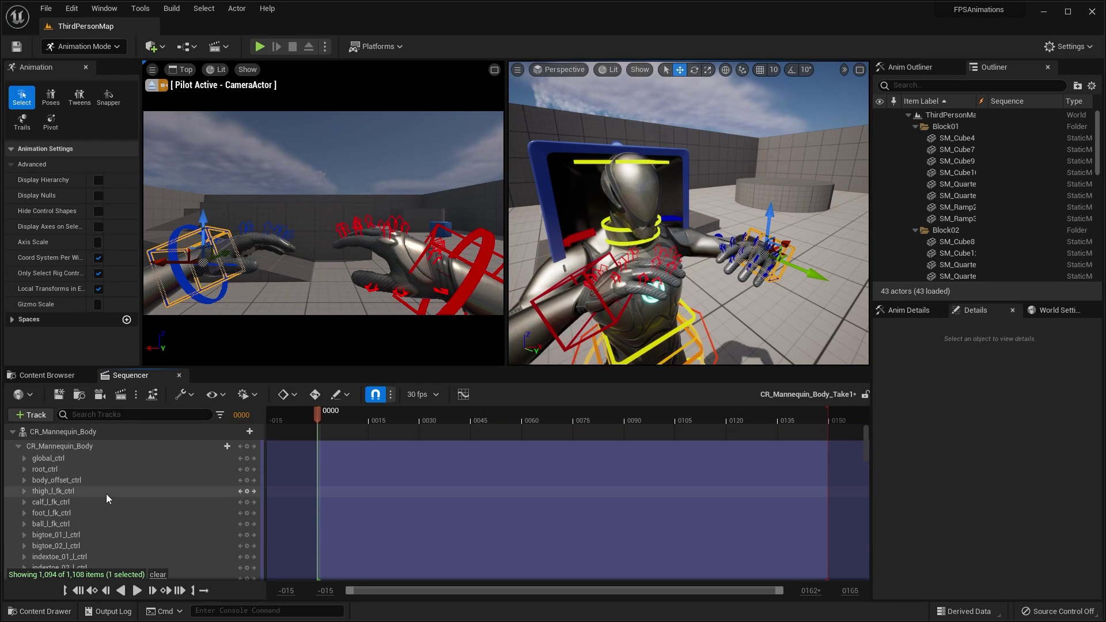
pyautogui.scroll(-6, 106, 494)
pyautogui.scroll(6, 107, 494)
pyautogui.scroll(-4, 109, 489)
pyautogui.scroll(3, 109, 488)
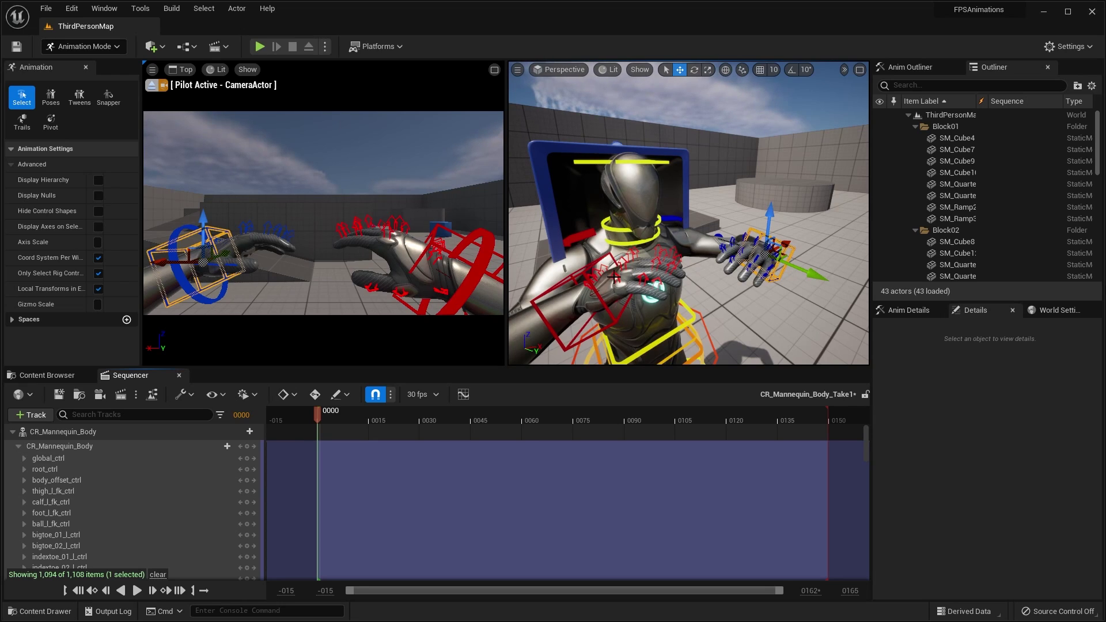
pyautogui.scroll(-10, 230, 474)
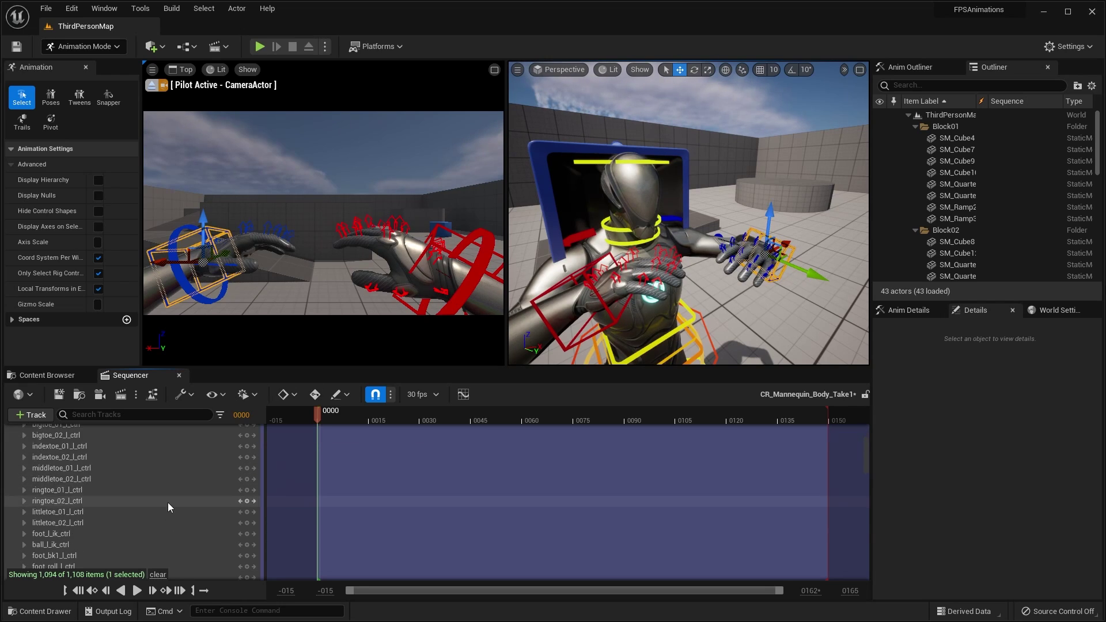
pyautogui.moveTo(775, 261); pyautogui.dragTo(761, 262, button='right')
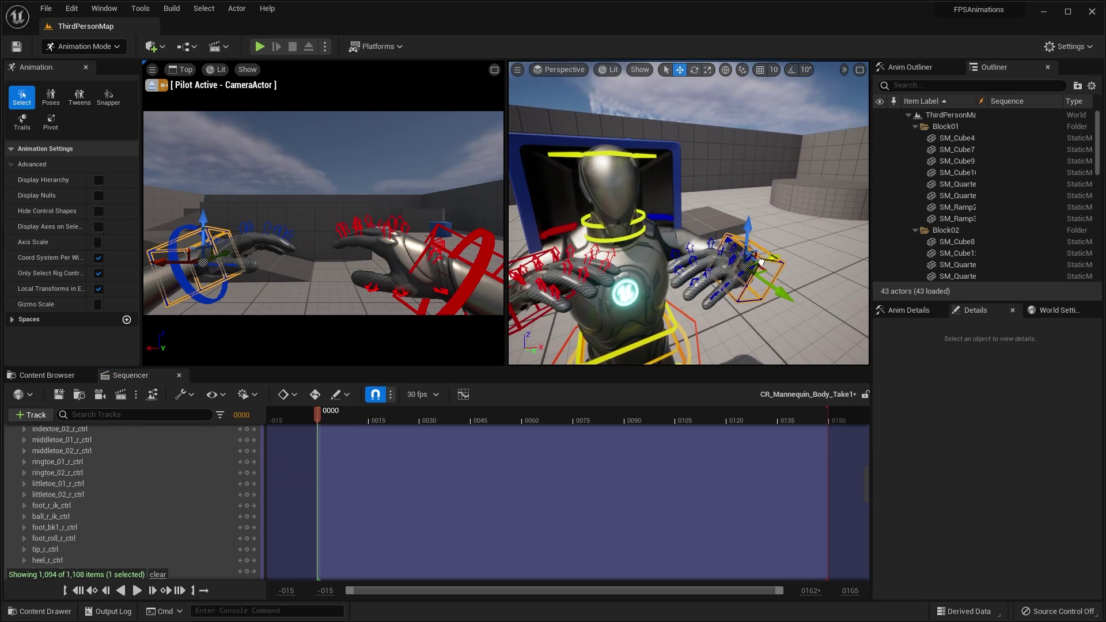
pyautogui.scroll(10, 231, 472)
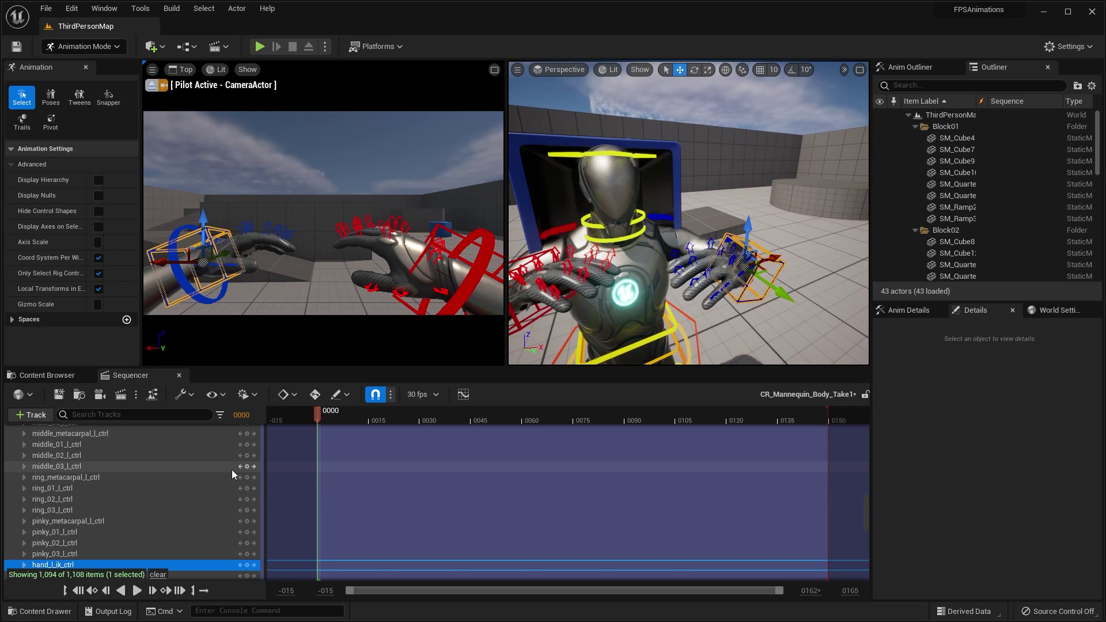
pyautogui.scroll(-3, 221, 481)
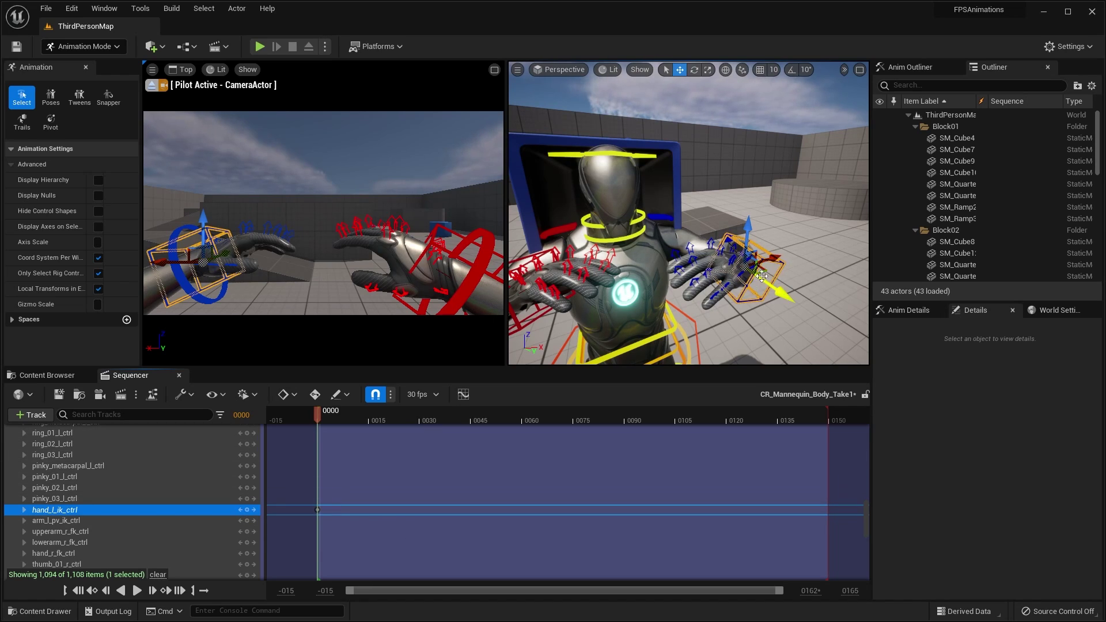
pyautogui.click(316, 396)
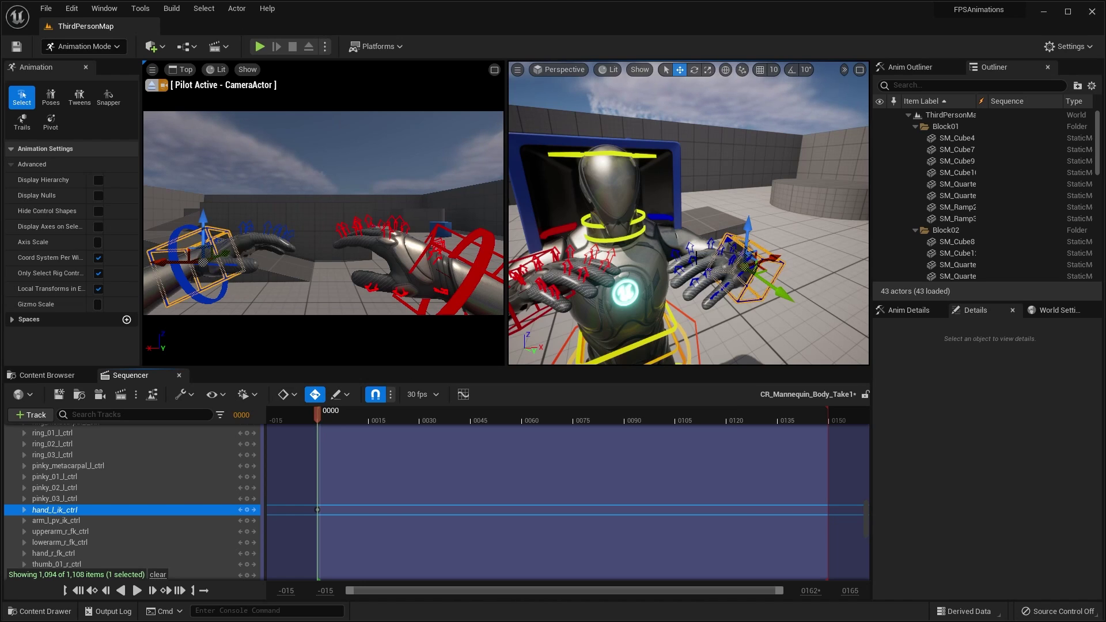
# Select hand_r_ik_ctrl on the mannequin's right hand and add a key for it at frame 0.
pyautogui.moveTo(572, 277); pyautogui.dragTo(546, 277, button='right')
pyautogui.moveTo(582, 242); pyautogui.dragTo(605, 242, button='right')
pyautogui.click(585, 237)
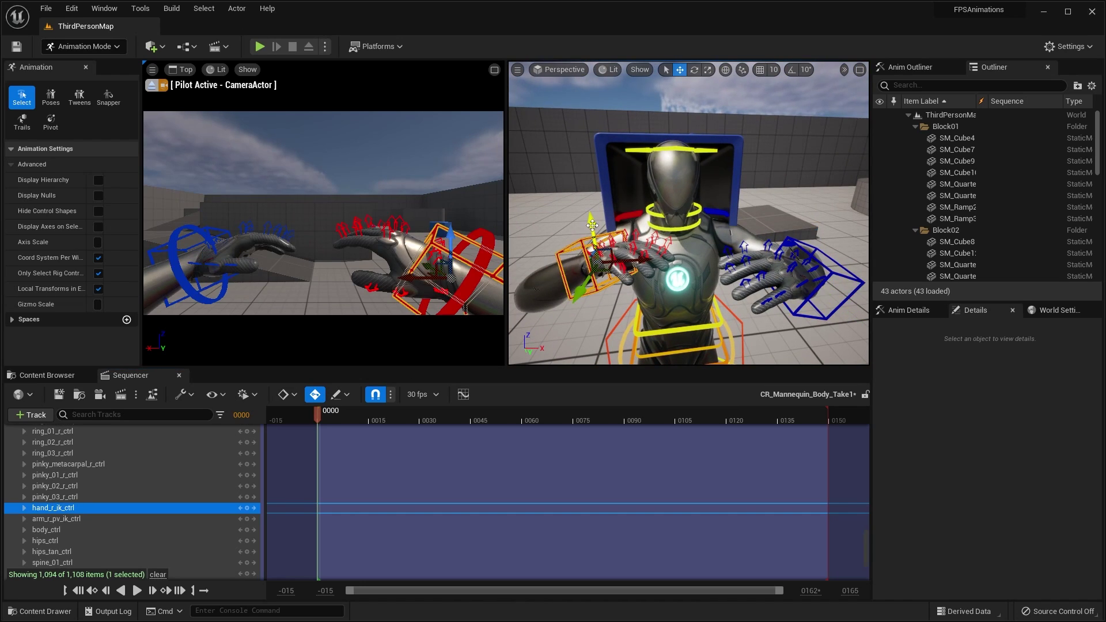
pyautogui.moveTo(592, 225)
pyautogui.mouseDown()
pyautogui.moveTo(591, 241)
pyautogui.moveTo(590, 229)
pyautogui.mouseUp()
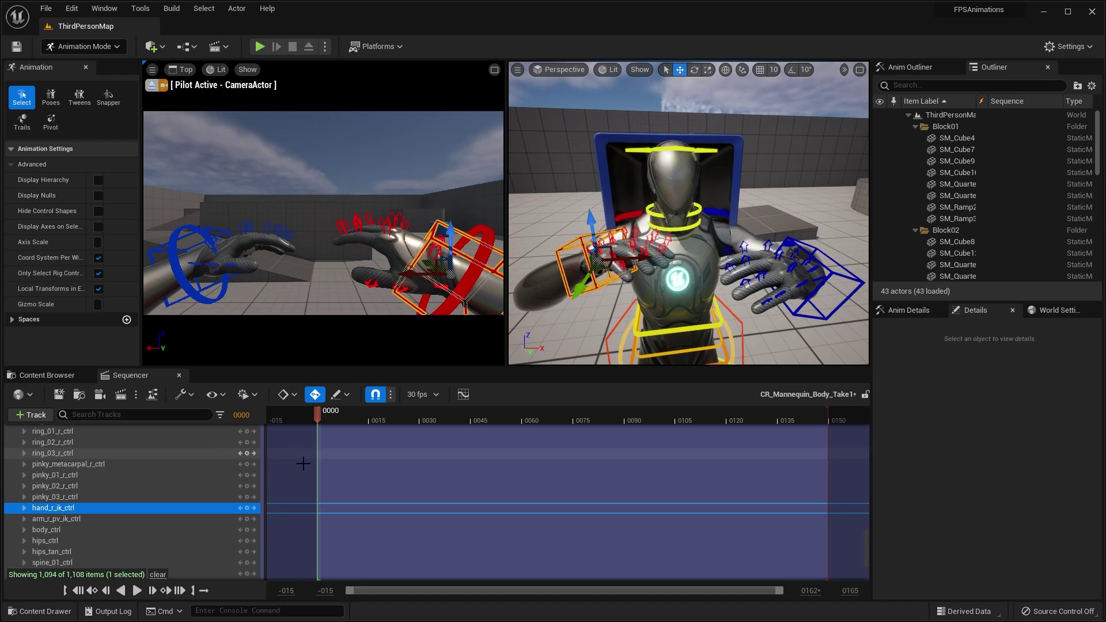
pyautogui.click(247, 508)
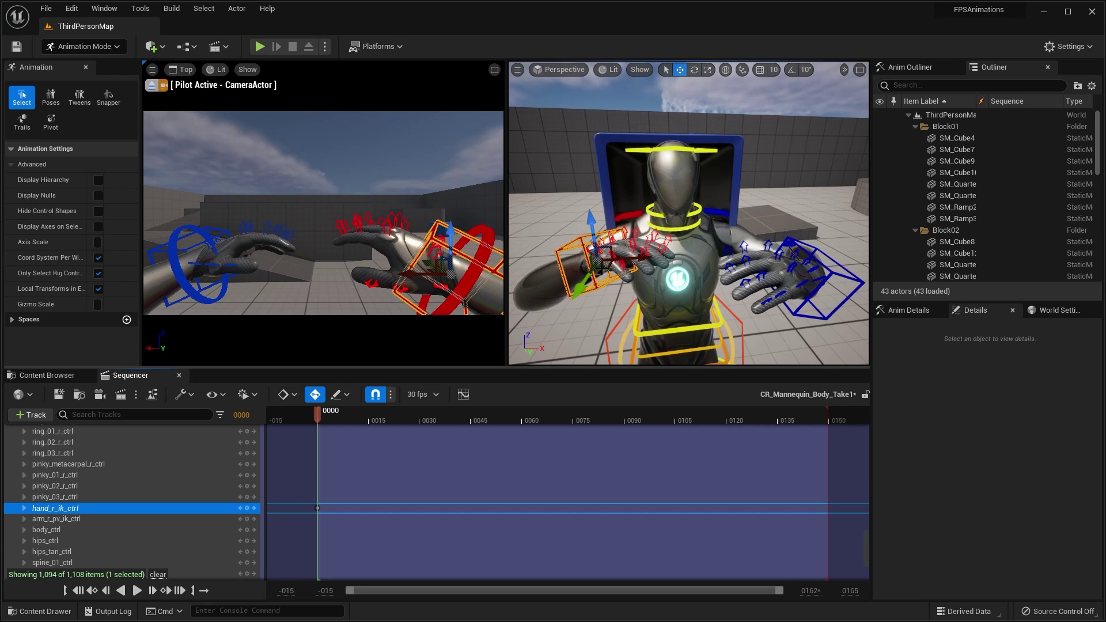
# Reselect hand_l_ik_ctrl and hand_r_ik_ctrl in turn to check their keys at frame 0.
pyautogui.click(834, 272)
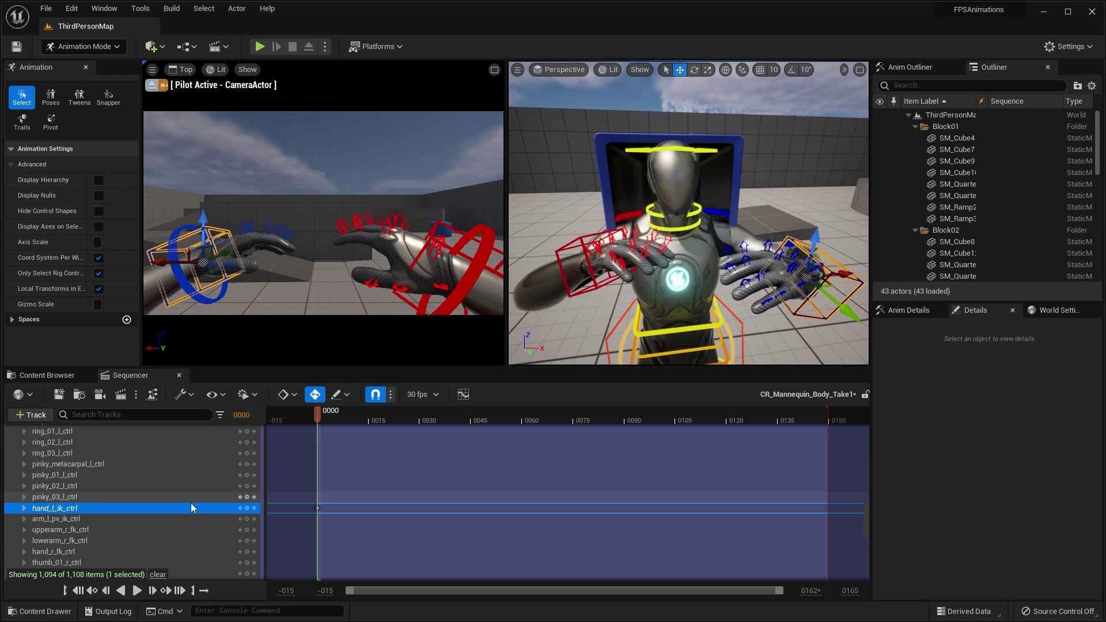
pyautogui.scroll(6, 191, 503)
pyautogui.scroll(1, 208, 509)
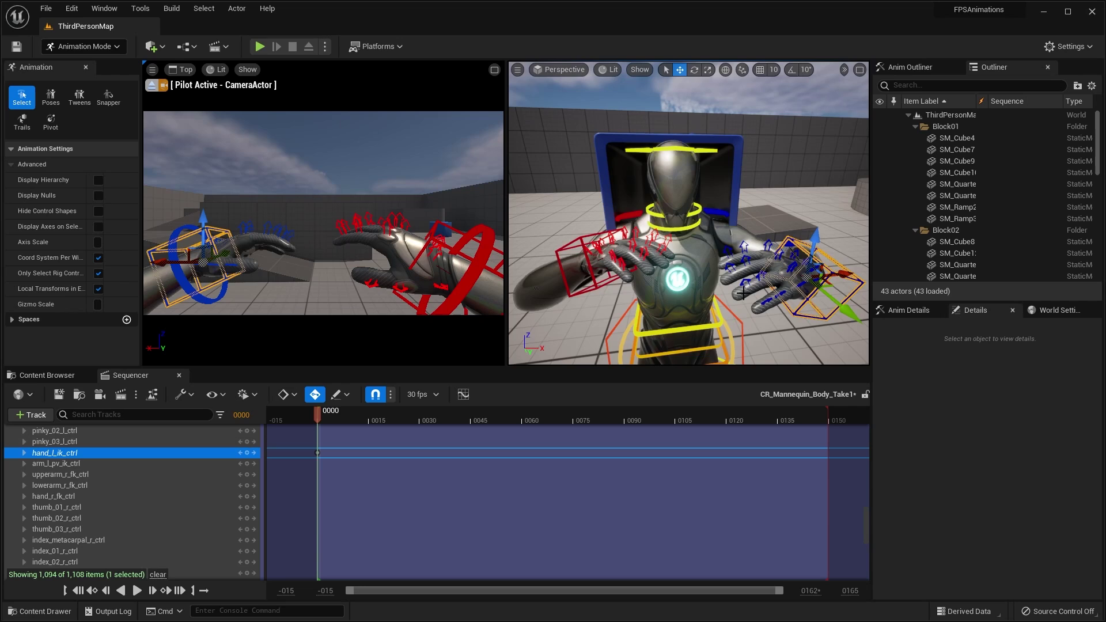
pyautogui.click(579, 238)
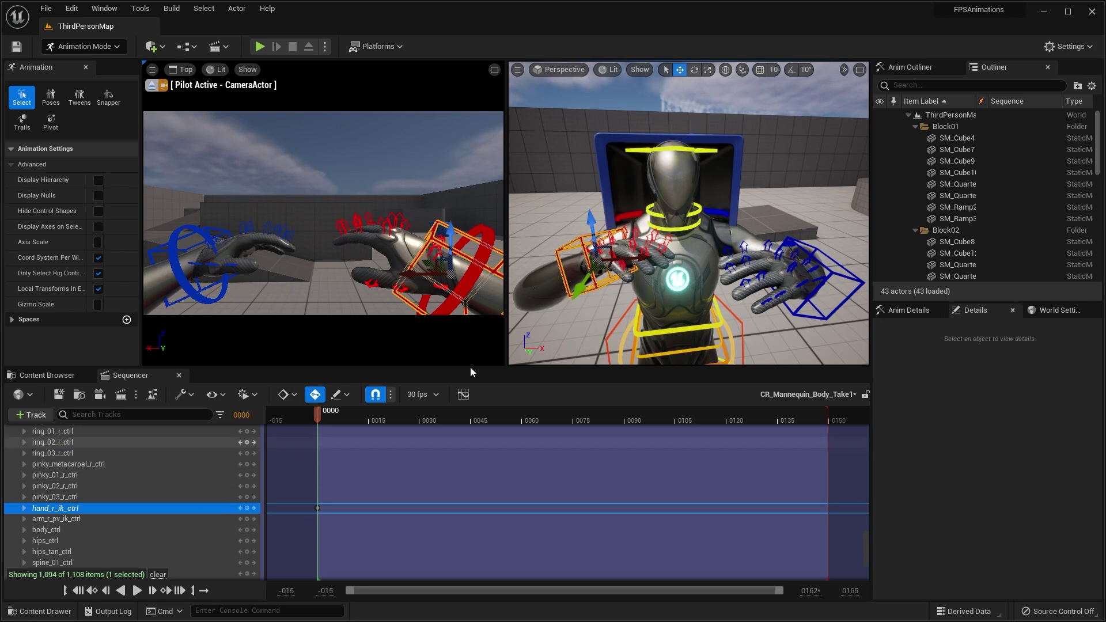
pyautogui.moveTo(751, 236); pyautogui.dragTo(761, 240, button='right')
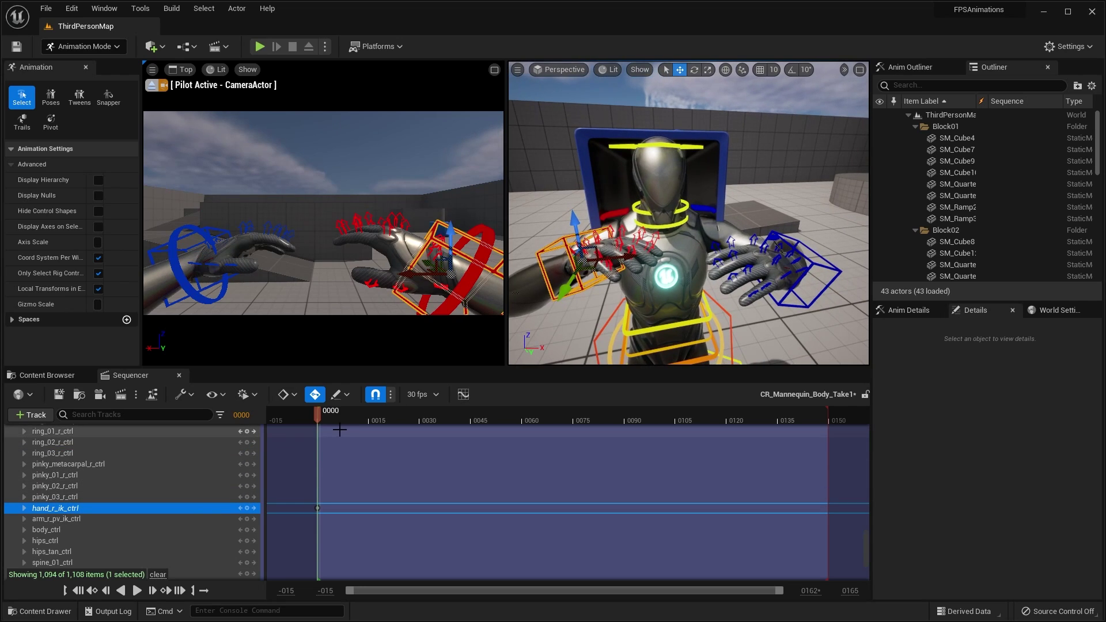
# Move the playhead to frame 20 and lower the right hand with hand_r_ik_ctrl to key a new pose.
pyautogui.moveTo(314, 417); pyautogui.dragTo(386, 420)
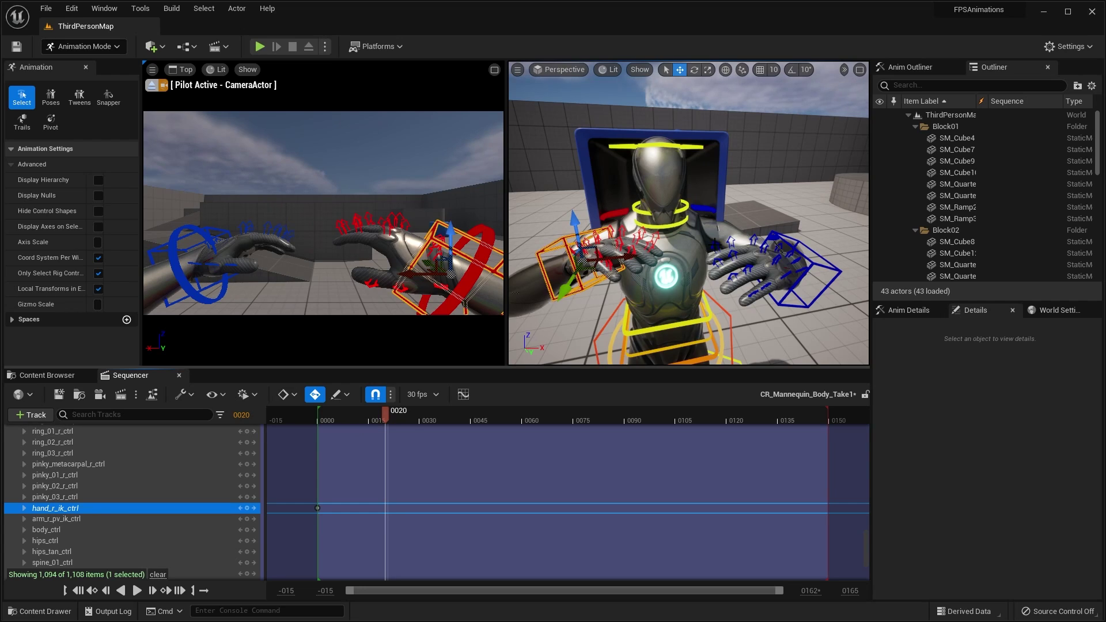
pyautogui.moveTo(715, 244); pyautogui.dragTo(720, 255, button='right')
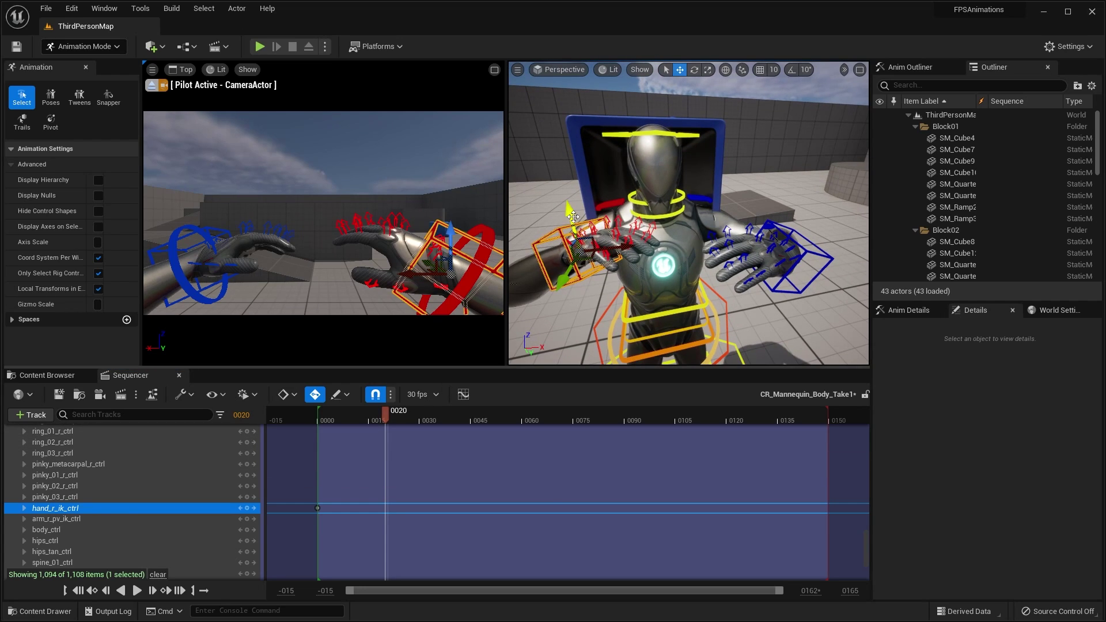
pyautogui.moveTo(573, 218)
pyautogui.mouseDown()
pyautogui.moveTo(574, 233)
pyautogui.moveTo(573, 223)
pyautogui.mouseUp()
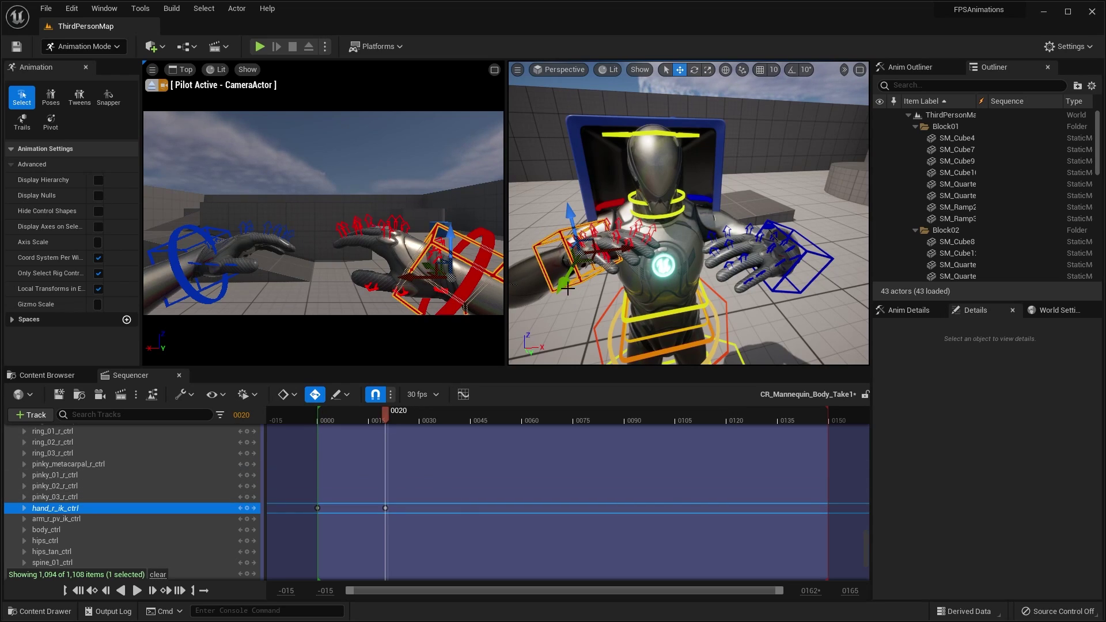
pyautogui.moveTo(571, 222); pyautogui.dragTo(565, 242)
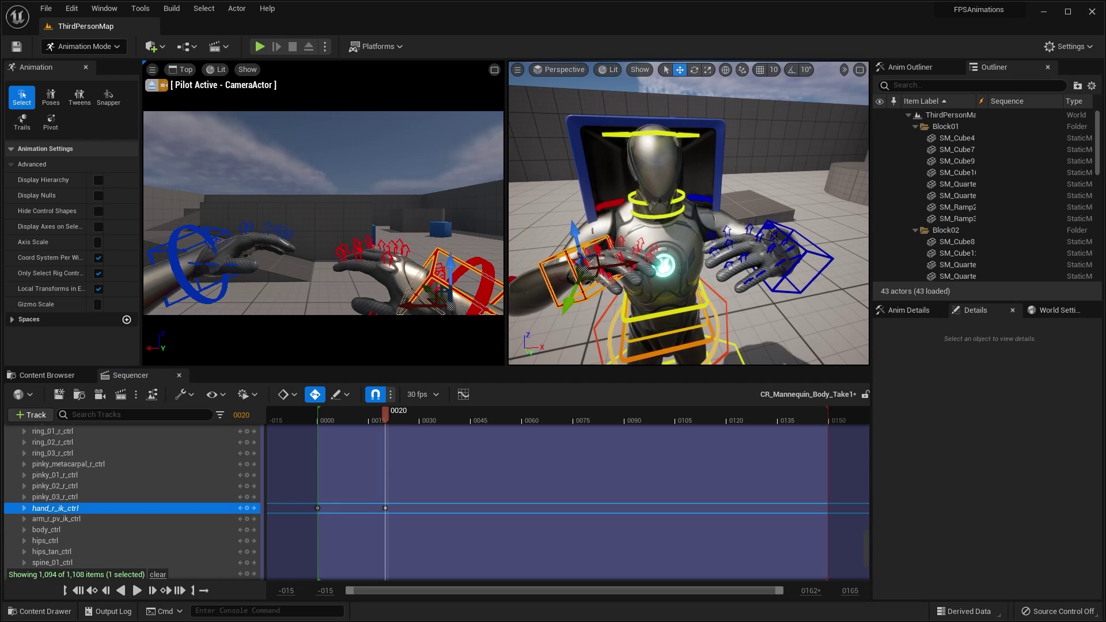
# Select hand_l_ik_ctrl and lower the left hand slightly at frame 20, checking the pose from the side.
pyautogui.click(793, 216)
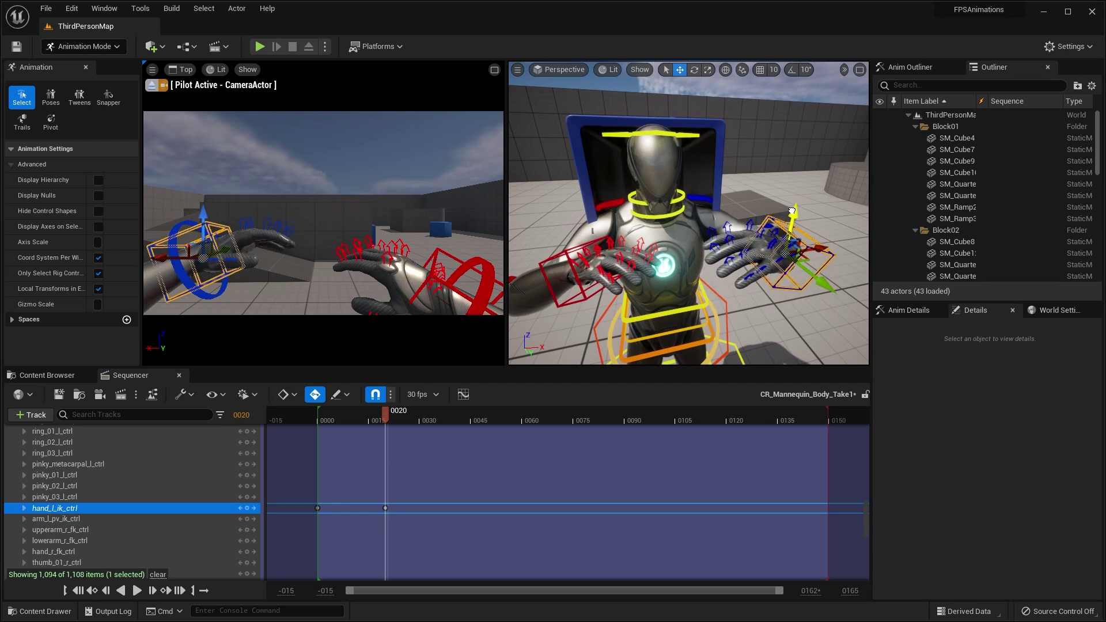
pyautogui.moveTo(792, 211); pyautogui.dragTo(864, 228)
pyautogui.keyDown('alt'); pyautogui.moveTo(764, 220); pyautogui.dragTo(818, 212); pyautogui.keyUp('alt')
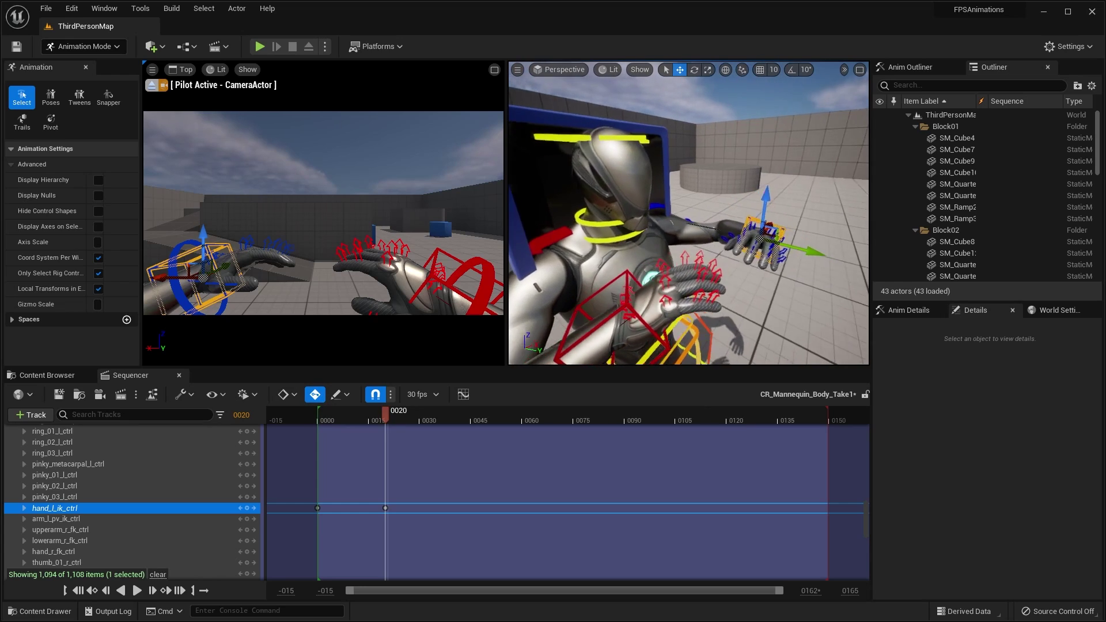
pyautogui.moveTo(763, 220); pyautogui.dragTo(784, 222, button='right')
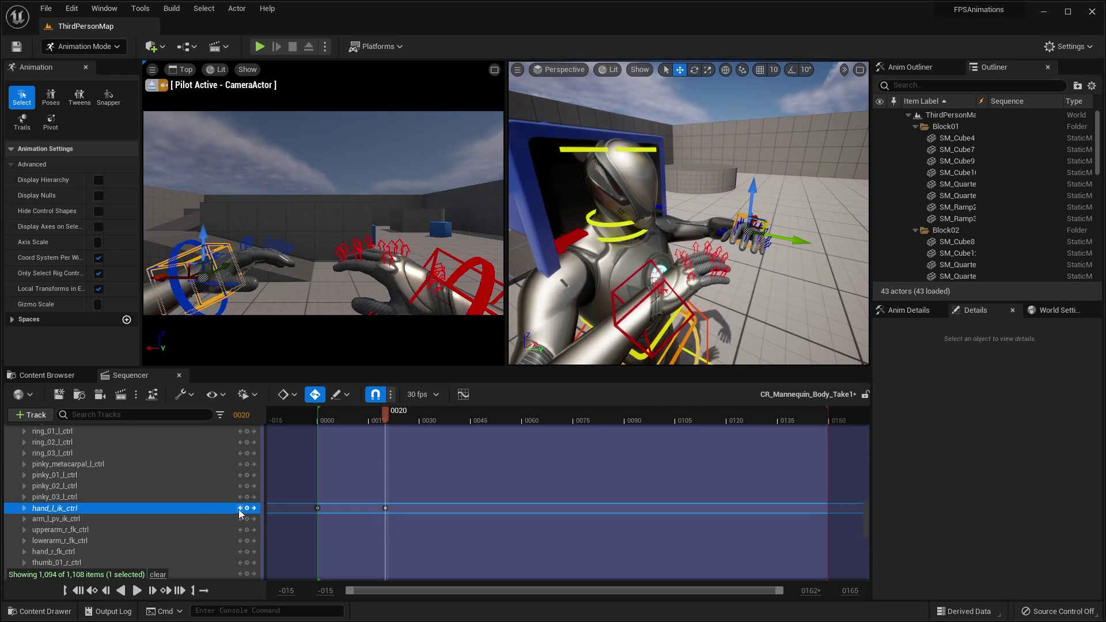
# Fine-tune the height of hand_r_ik_ctrl at frame 20 and scrub back to the start to compare the two poses.
pyautogui.moveTo(720, 249); pyautogui.dragTo(663, 268, button='right')
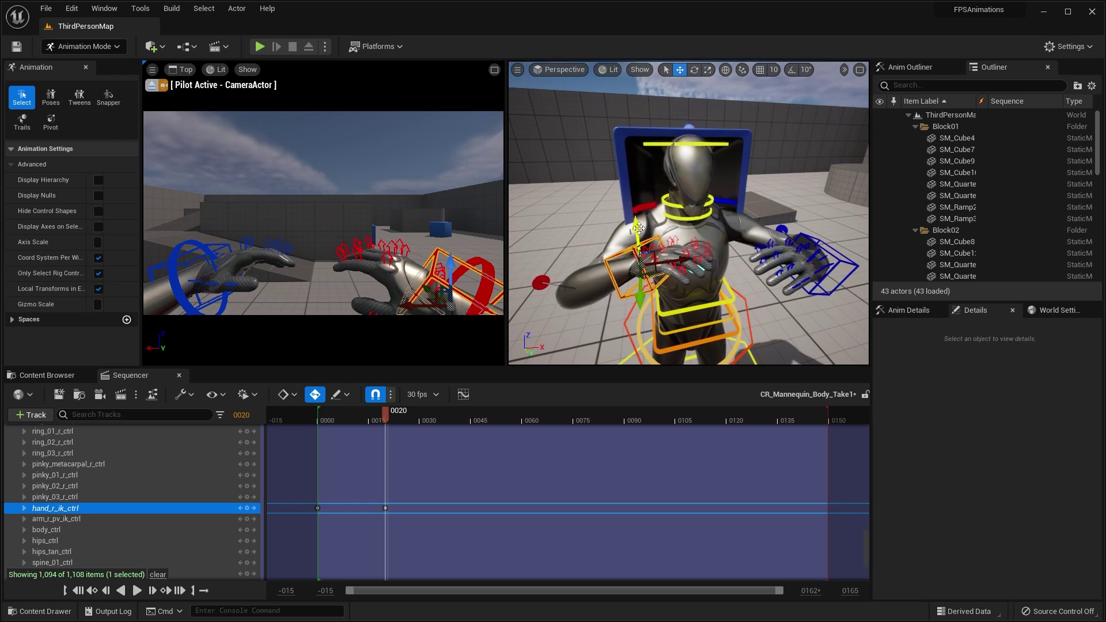
pyautogui.moveTo(638, 230); pyautogui.dragTo(641, 249)
pyautogui.moveTo(671, 266); pyautogui.dragTo(703, 267, button='right')
pyautogui.moveTo(295, 417); pyautogui.dragTo(320, 414)
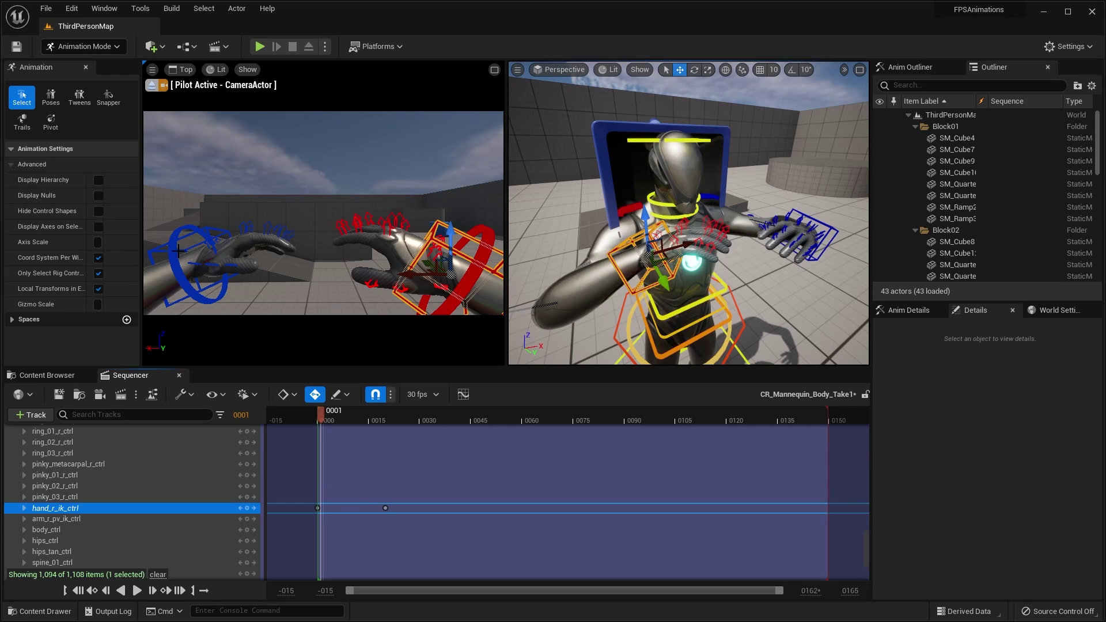
pyautogui.moveTo(318, 413); pyautogui.dragTo(386, 411)
# Lower the right hand a little further with hand_r_ik_ctrl at frame 20.
pyautogui.click(809, 242)
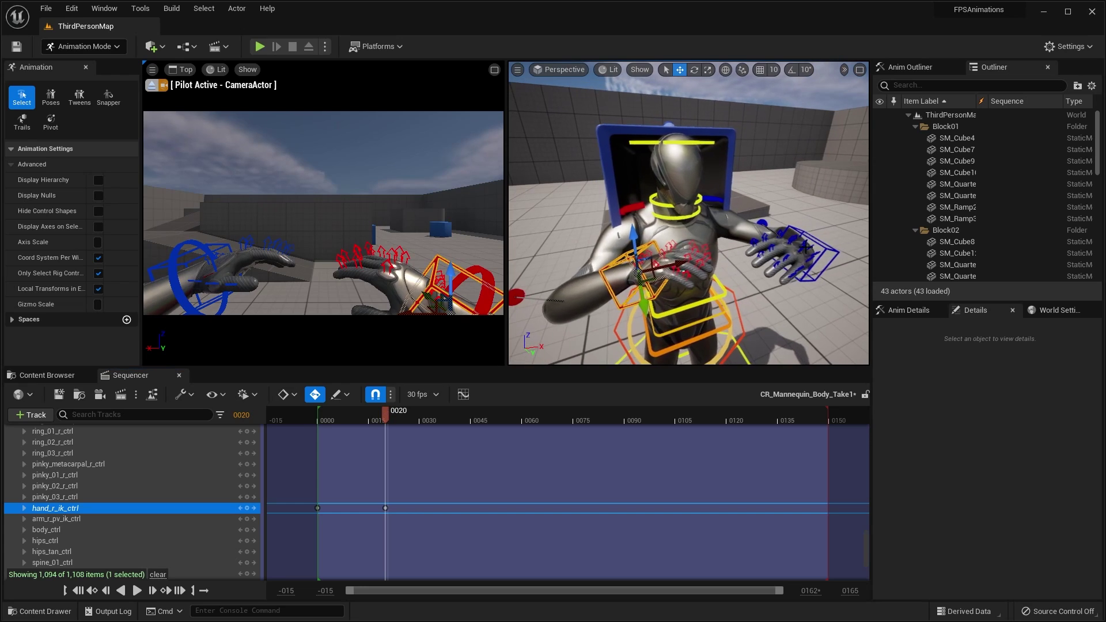
pyautogui.click(635, 257)
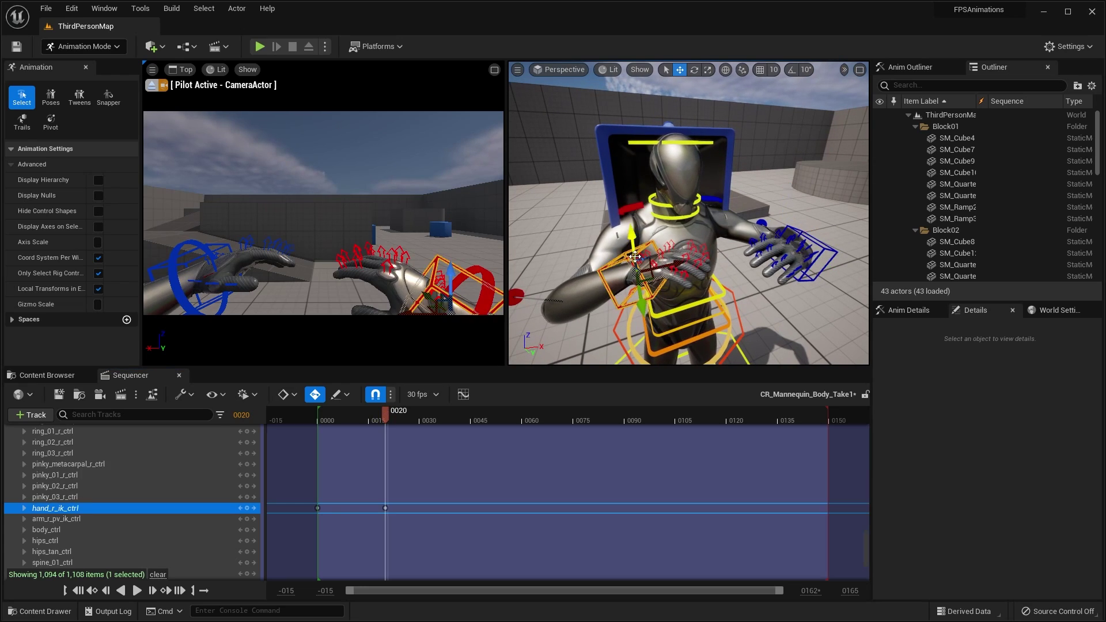
pyautogui.moveTo(633, 231); pyautogui.dragTo(633, 240)
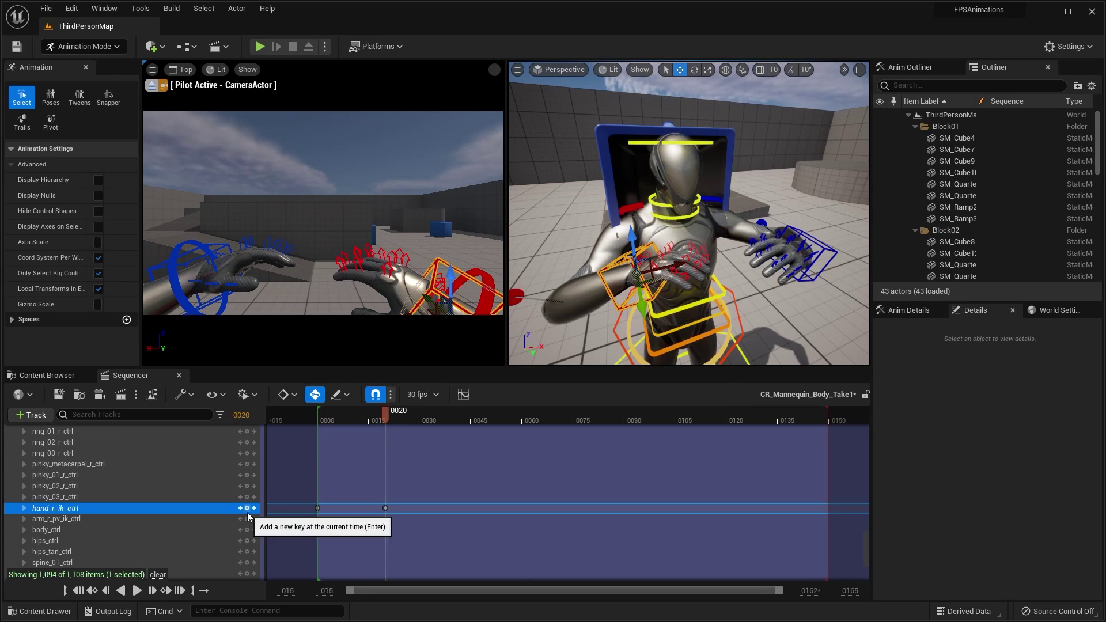
# Review the keys on the hand_r_ik_ctrl and hand_l_ik_ctrl tracks and scrub the timeline to preview the arm motion.
pyautogui.scroll(-4, 386, 505)
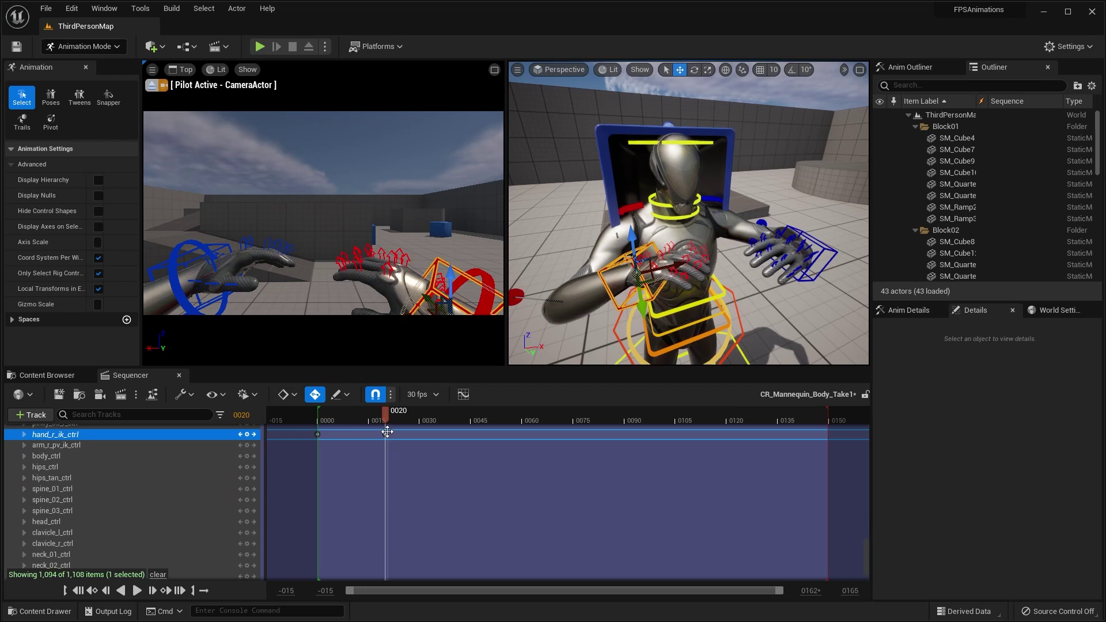
pyautogui.scroll(-10, 387, 438)
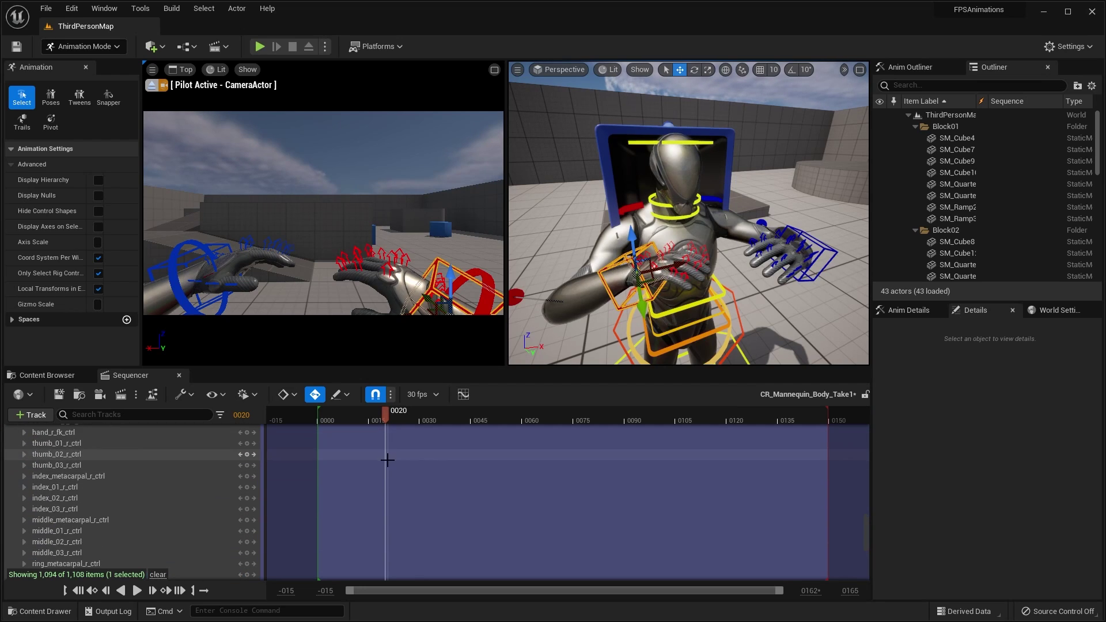
pyautogui.scroll(5, 385, 461)
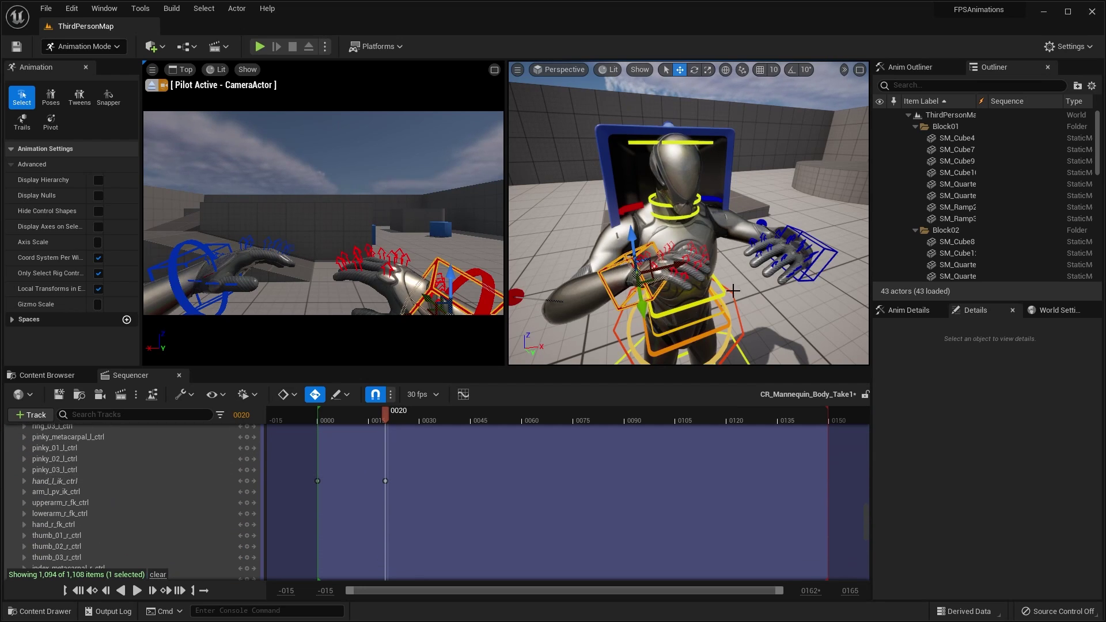
pyautogui.keyDown('alt'); pyautogui.moveTo(733, 291); pyautogui.dragTo(715, 292); pyautogui.keyUp('alt')
pyautogui.moveTo(318, 426)
pyautogui.mouseDown()
pyautogui.moveTo(352, 427)
pyautogui.moveTo(317, 427)
pyautogui.mouseUp()
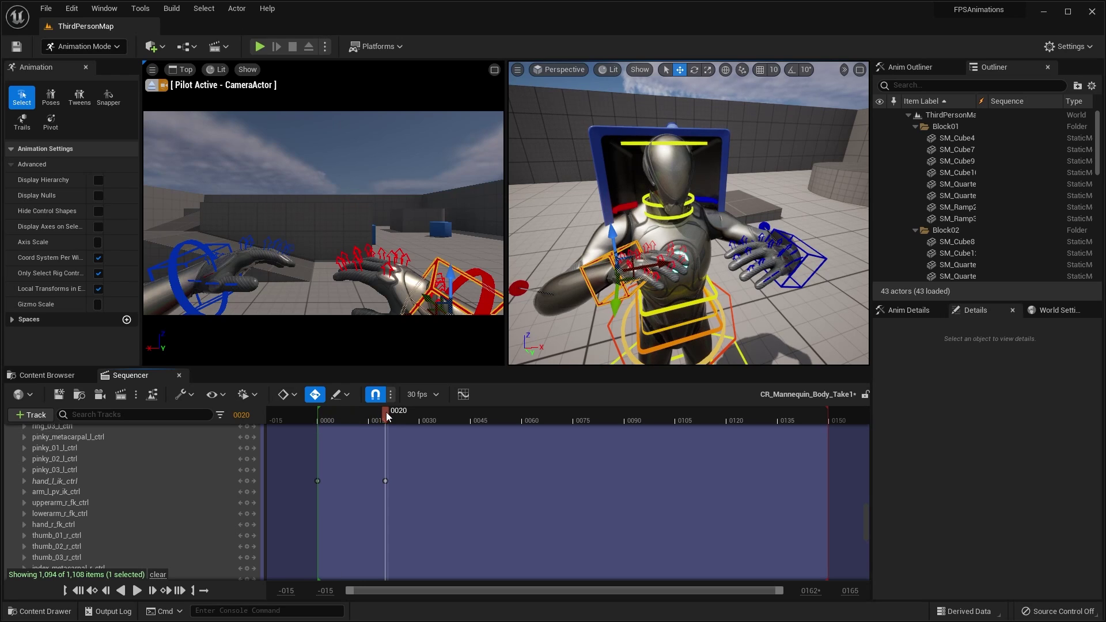
pyautogui.moveTo(350, 425); pyautogui.dragTo(380, 434)
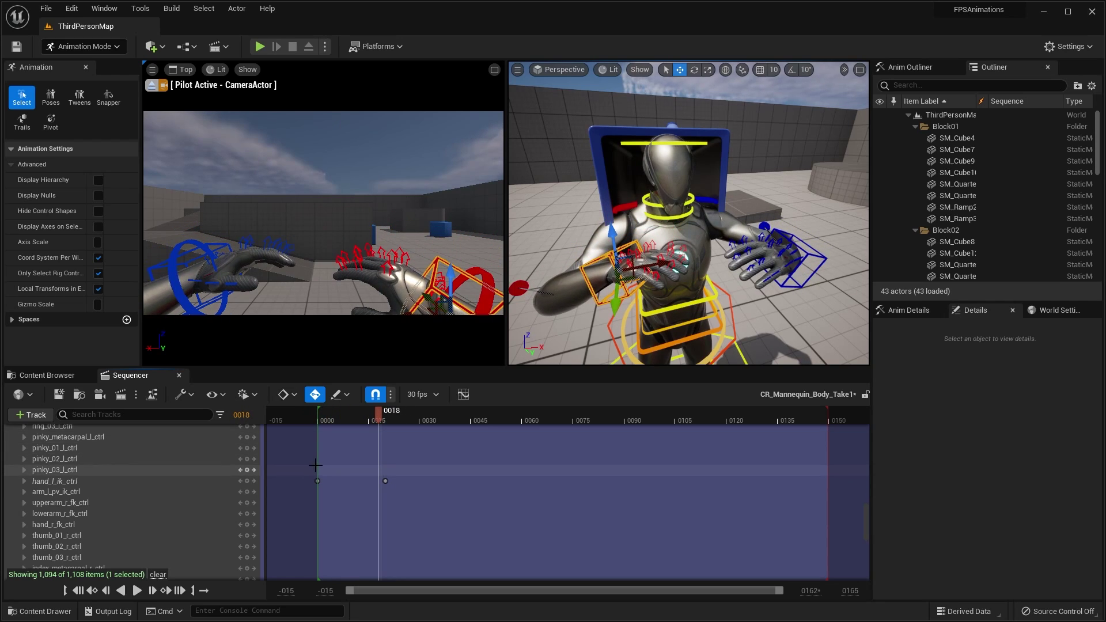
# Copy the frame 0 keys of hand_l_ik_ctrl and hand_r_ik_ctrl and paste them at frame 44.
pyautogui.moveTo(303, 463); pyautogui.dragTo(369, 494)
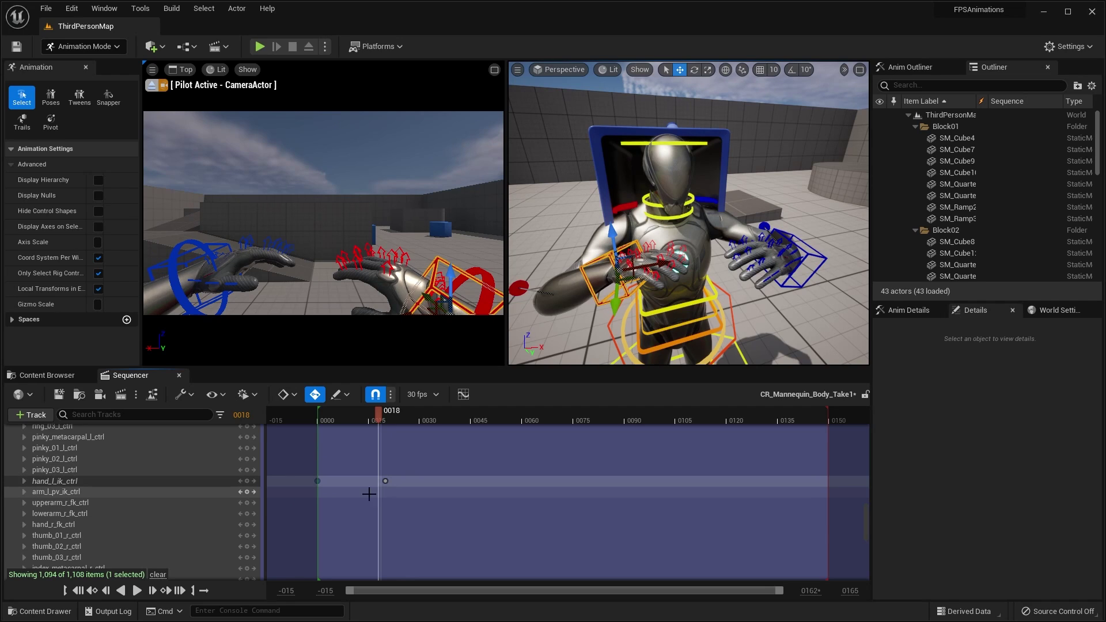
pyautogui.moveTo(300, 455); pyautogui.dragTo(332, 514)
pyautogui.scroll(-13, 325, 496)
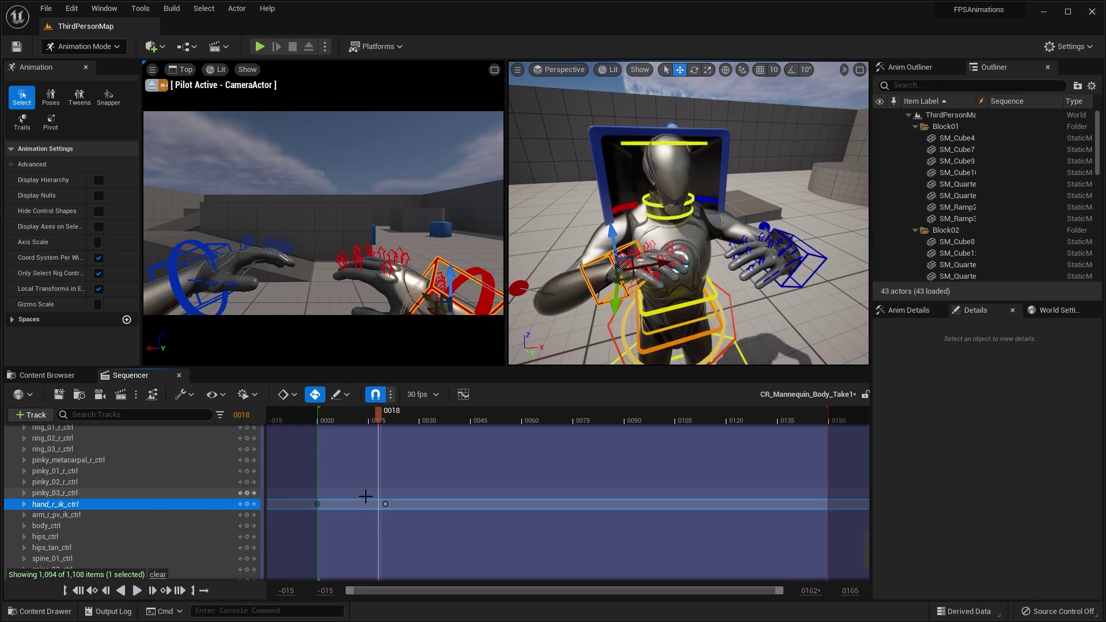
pyautogui.scroll(8, 337, 502)
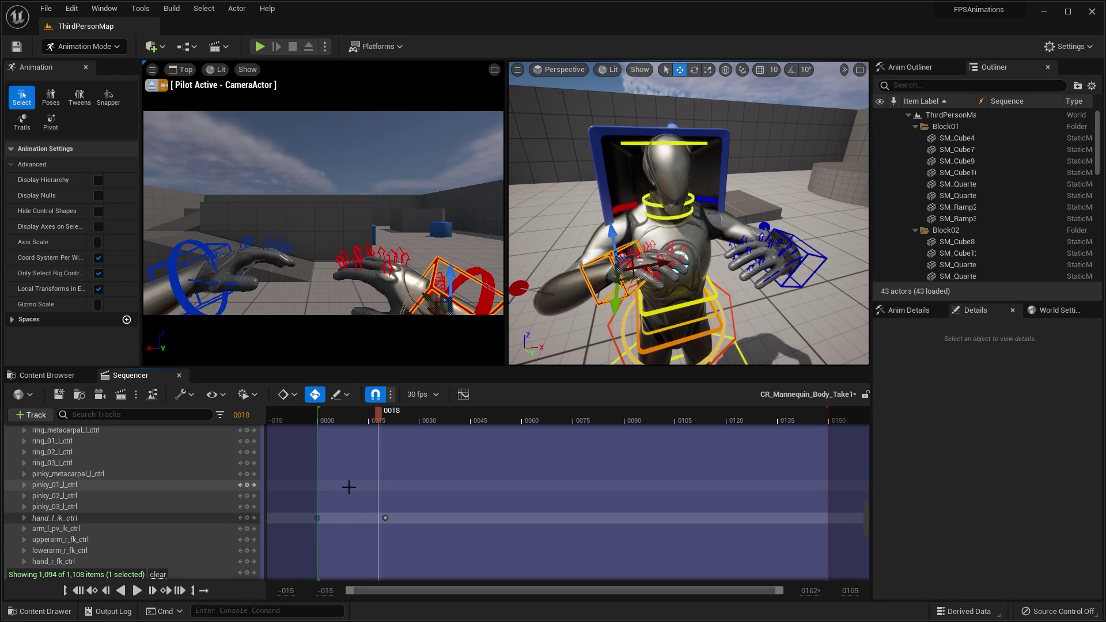
pyautogui.moveTo(381, 416); pyautogui.dragTo(471, 419)
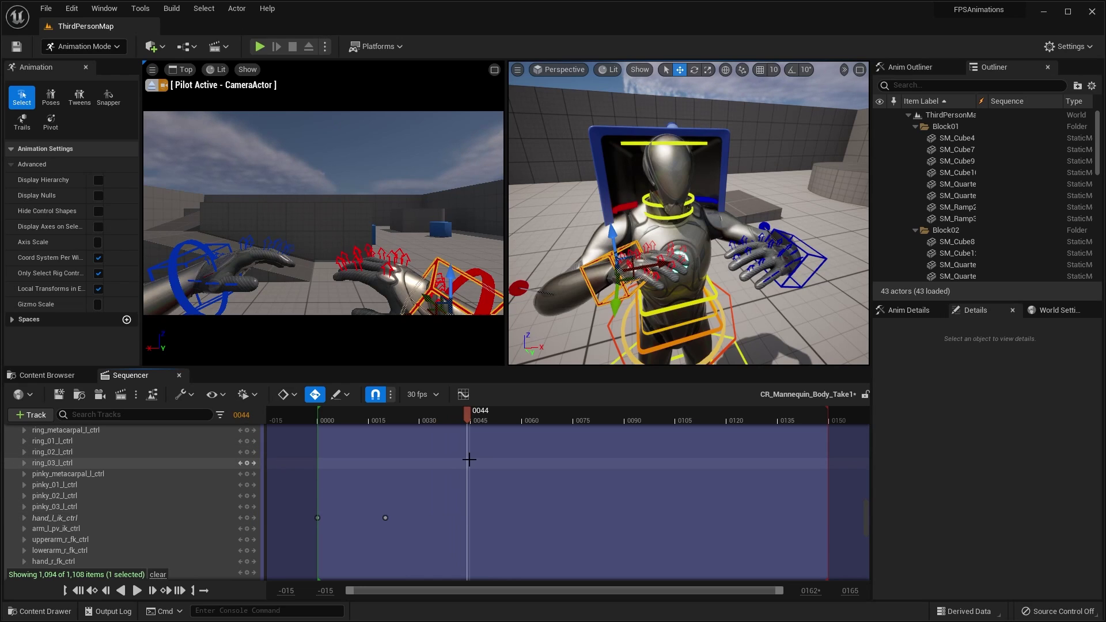
pyautogui.press('s')
# Play the animation from the start to check how the hands return to their opening pose.
pyautogui.moveTo(469, 414); pyautogui.dragTo(340, 429)
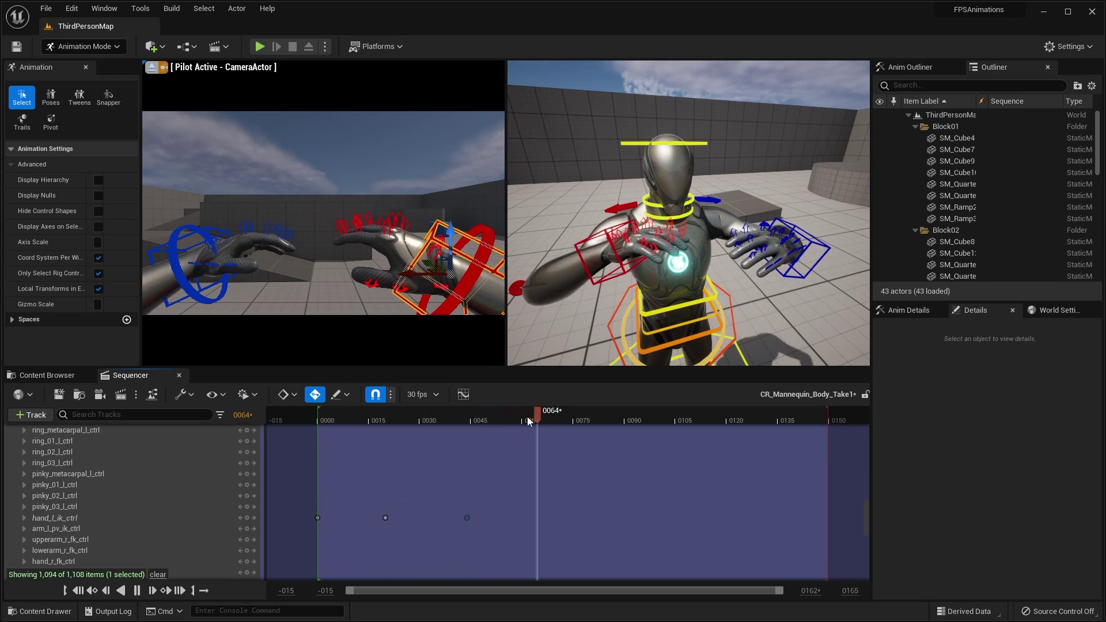
pyautogui.moveTo(528, 421); pyautogui.dragTo(320, 413)
pyautogui.press('space')
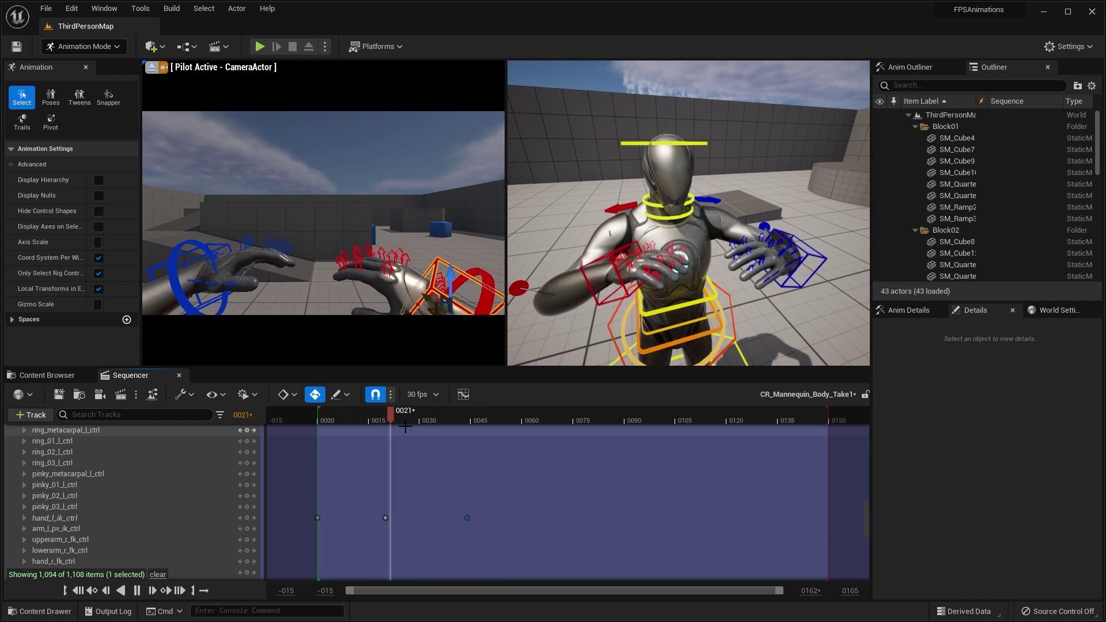
pyautogui.moveTo(510, 418); pyautogui.dragTo(361, 421)
# Space out the keys on both hand IK tracks, moving the middle keys to about frame 59 and the last ones to frame 122.
pyautogui.scroll(-2, 398, 468)
pyautogui.scroll(-14, 507, 504)
pyautogui.moveTo(381, 462); pyautogui.dragTo(503, 527)
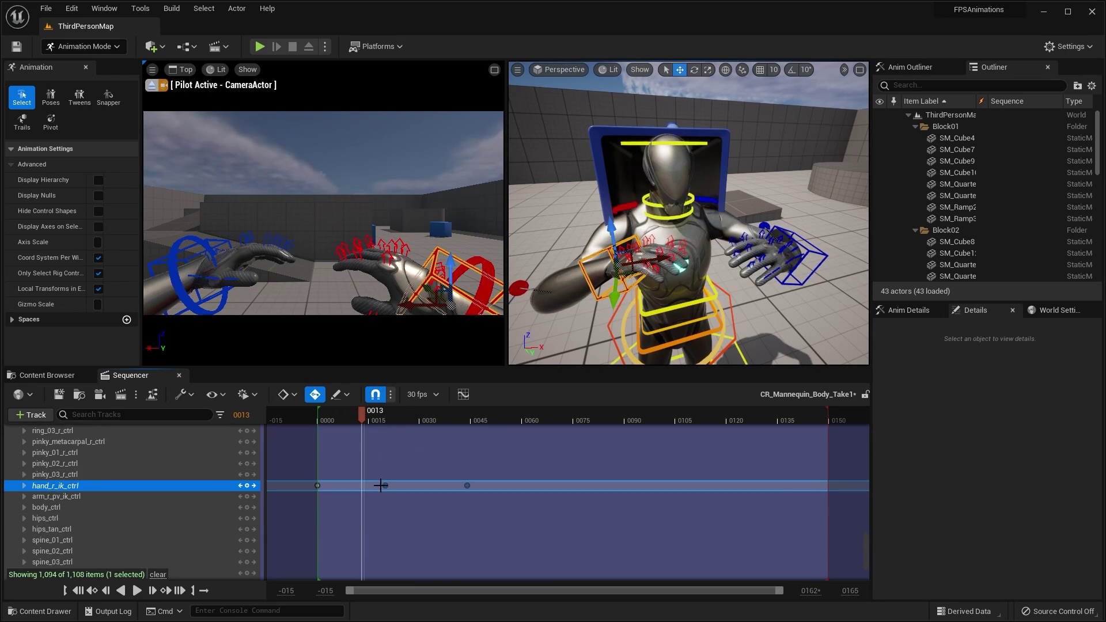
pyautogui.middleClick(385, 486)
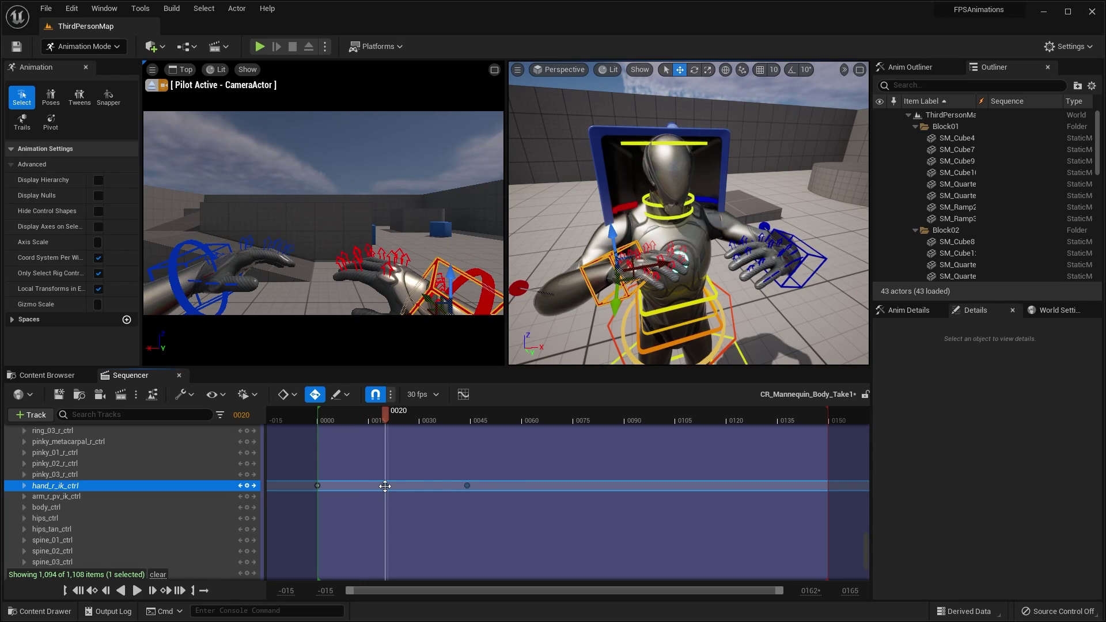
pyautogui.moveTo(385, 486); pyautogui.dragTo(519, 486)
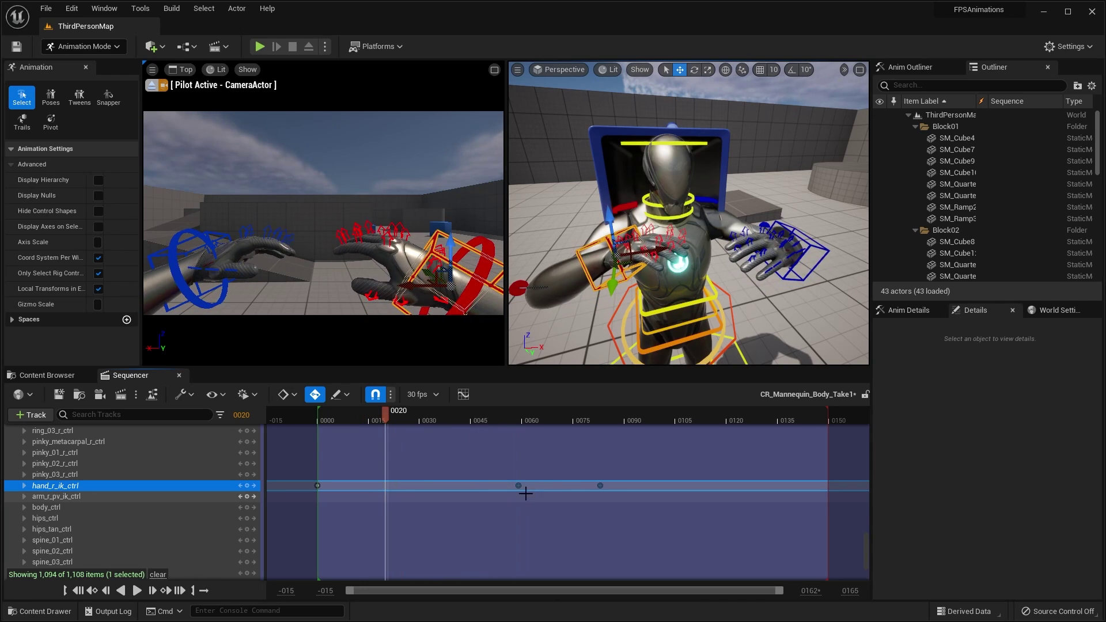
pyautogui.moveTo(636, 513); pyautogui.dragTo(578, 455)
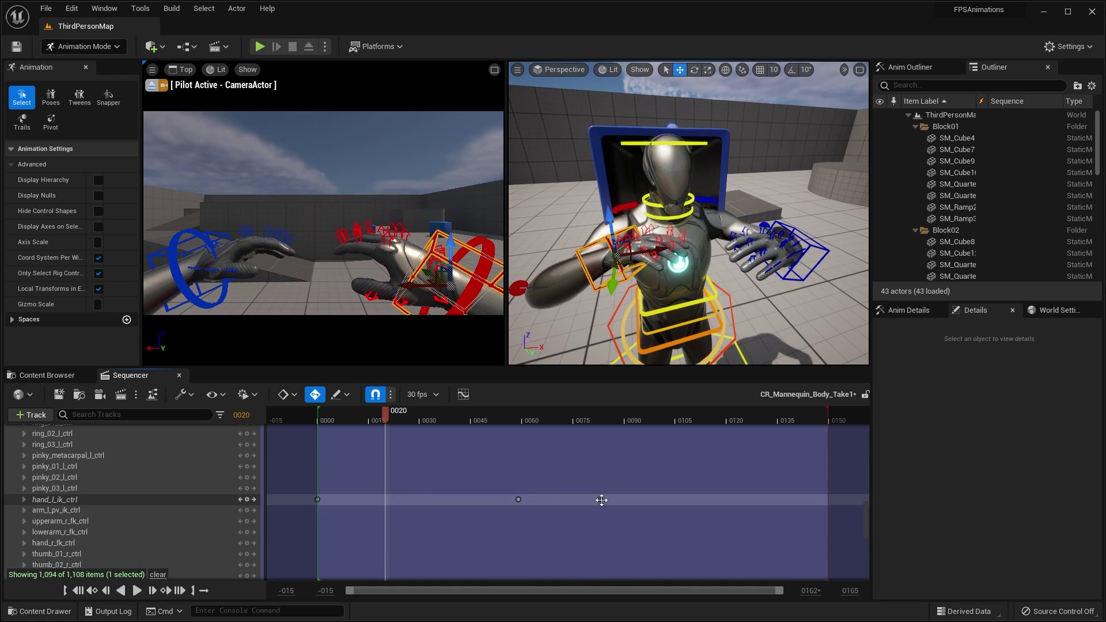
pyautogui.moveTo(601, 500); pyautogui.dragTo(735, 504)
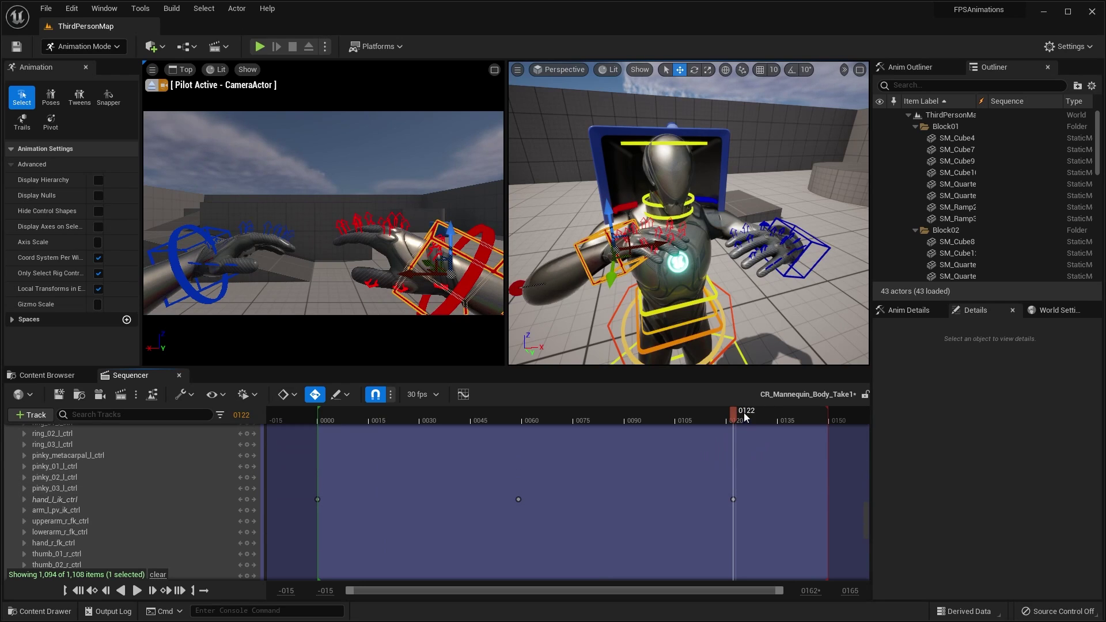
# Play the slowed arm motion from frame 0 to judge its timing.
pyautogui.moveTo(738, 412); pyautogui.dragTo(318, 413)
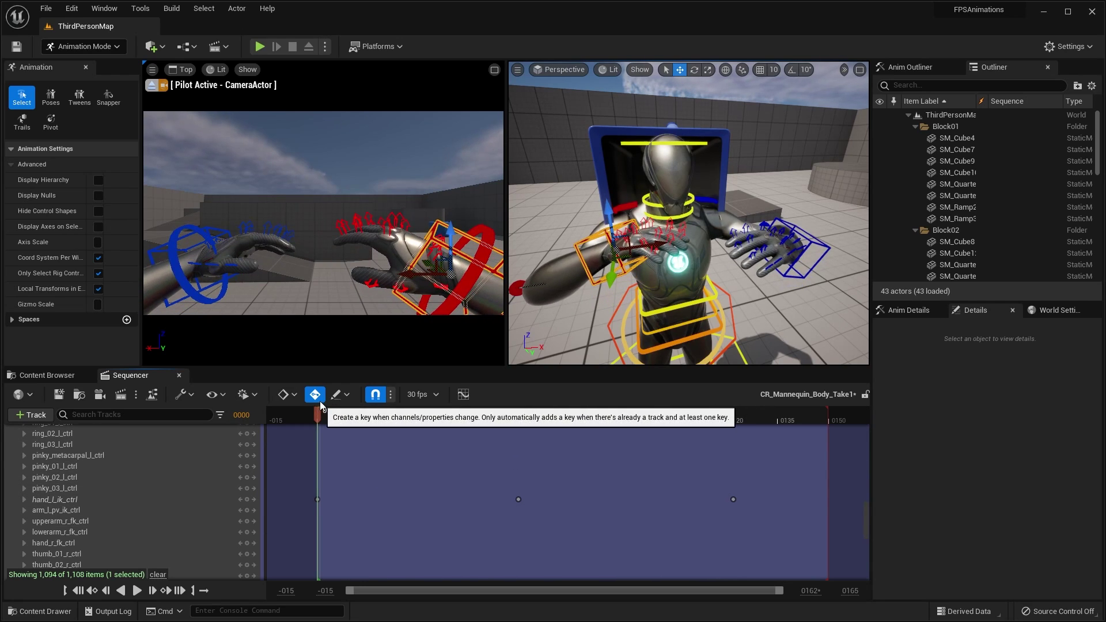
pyautogui.press('space')
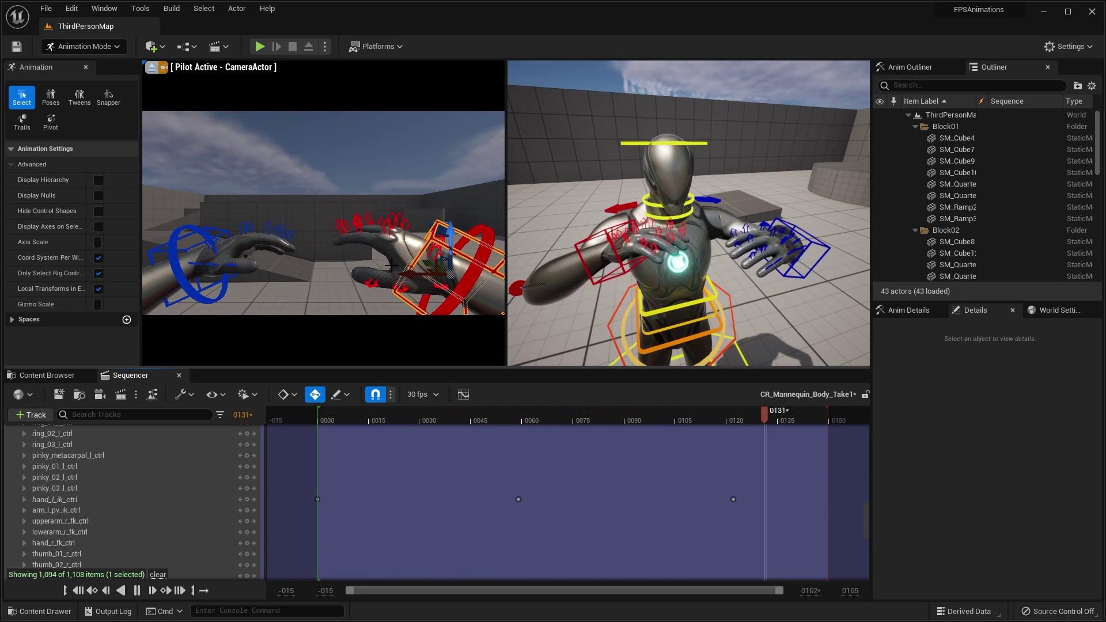
pyautogui.moveTo(825, 416); pyautogui.dragTo(679, 417)
# Move the middle keys of both hand IK tracks to frame 76 and their last keys to frame 150.
pyautogui.moveTo(501, 464); pyautogui.dragTo(574, 513)
pyautogui.scroll(-5, 521, 501)
pyautogui.scroll(-5, 536, 515)
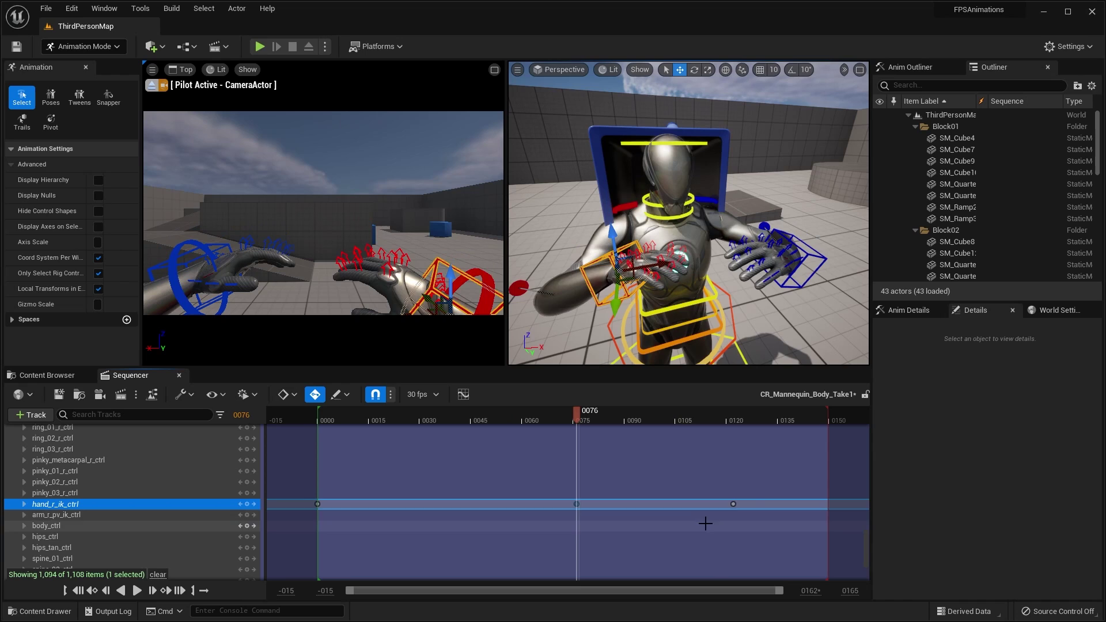
pyautogui.scroll(6, 770, 463)
pyautogui.moveTo(708, 522); pyautogui.dragTo(817, 464)
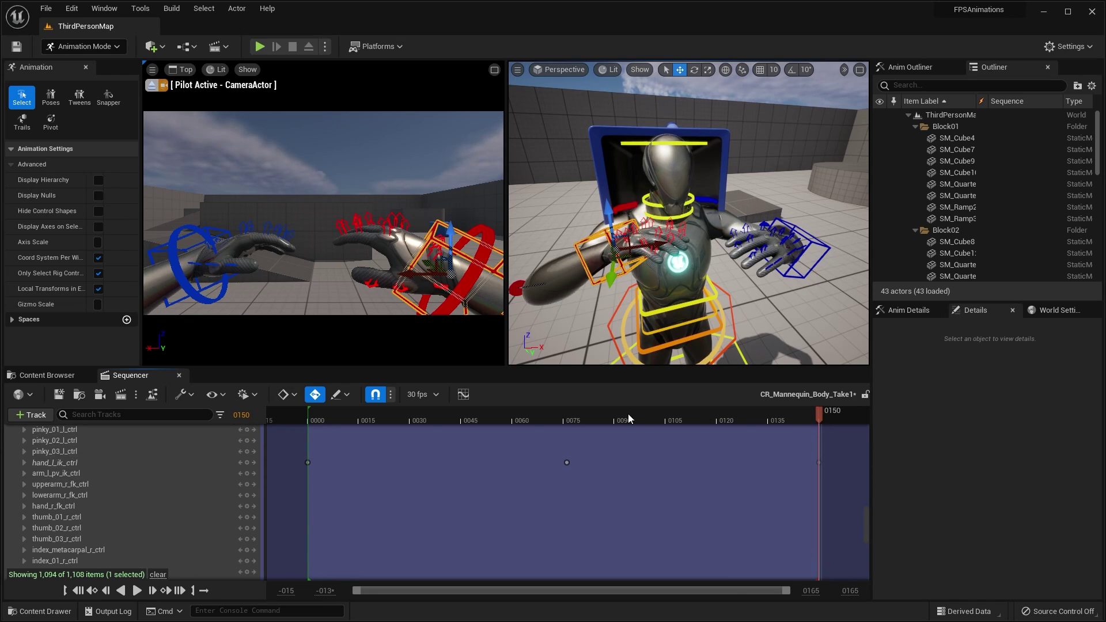
# Play the full animation with the rig's control shapes visible and again with them hidden, restoring the shapes at the end.
pyautogui.press('space')
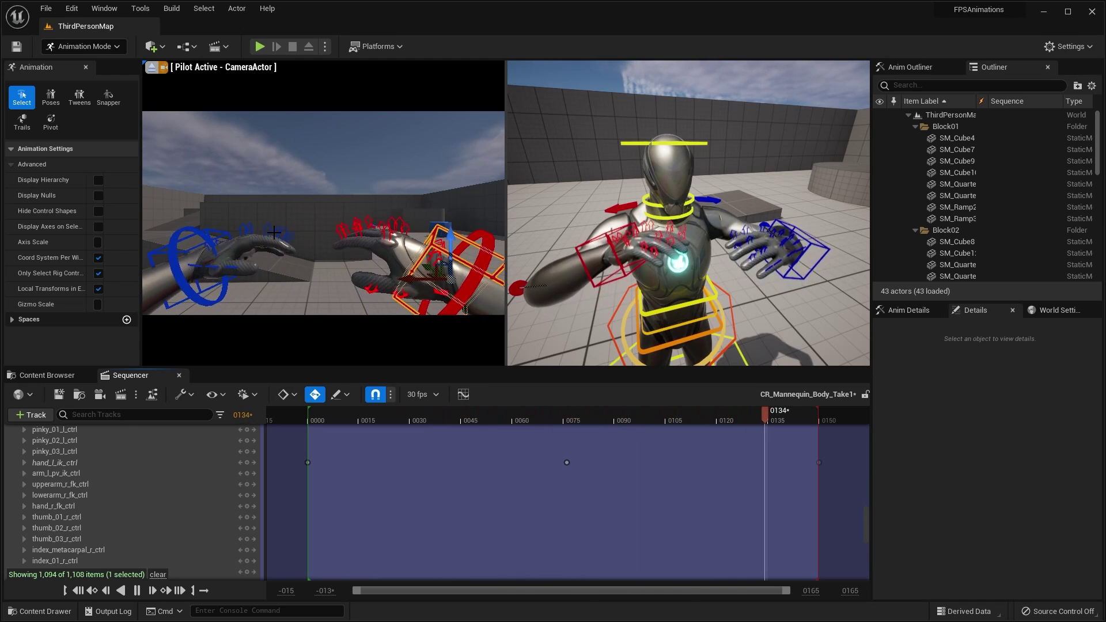
pyautogui.press('space')
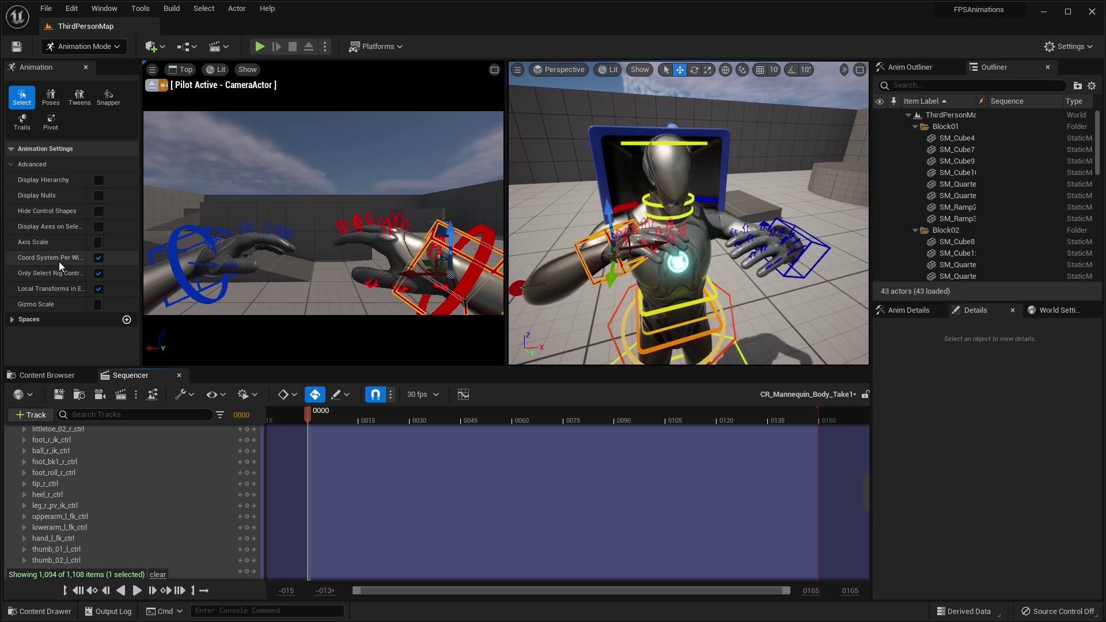
pyautogui.press('Escape')
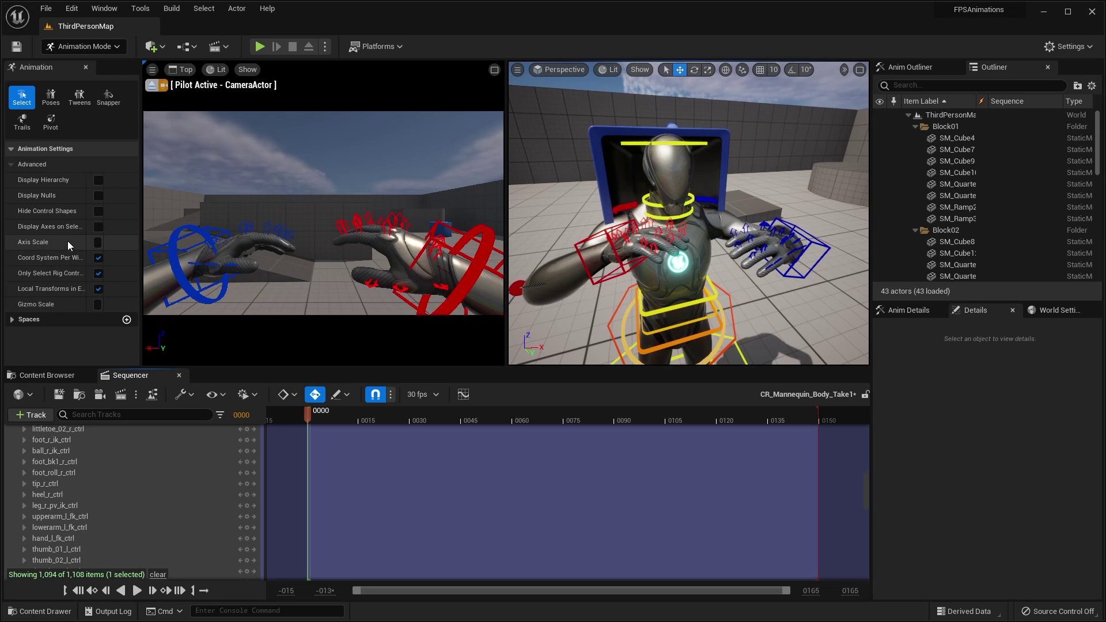
pyautogui.click(98, 212)
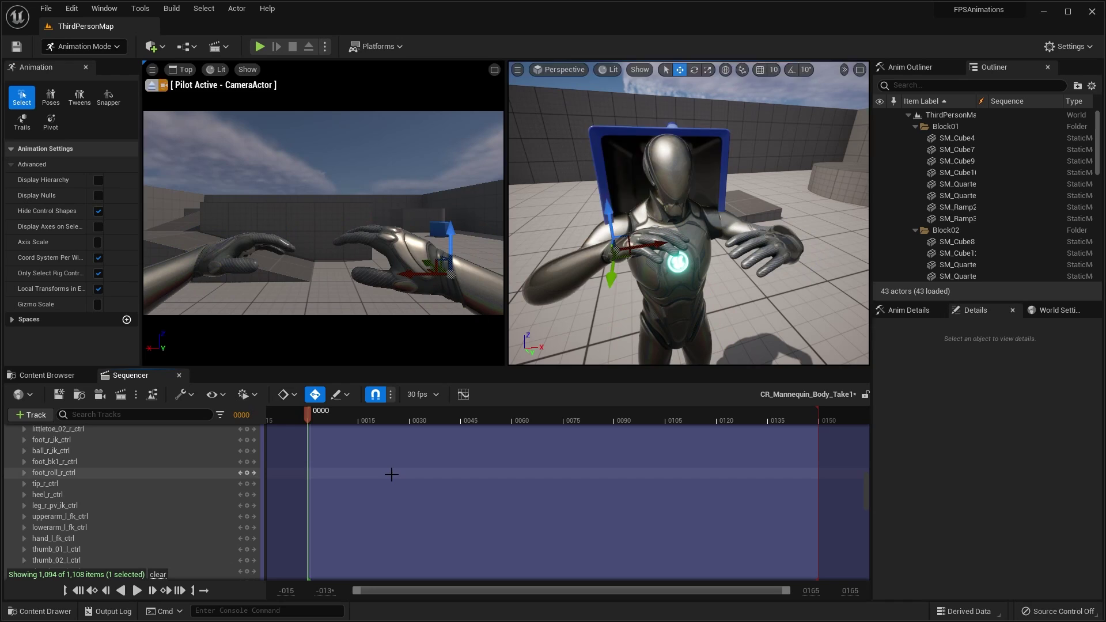
pyautogui.press('space')
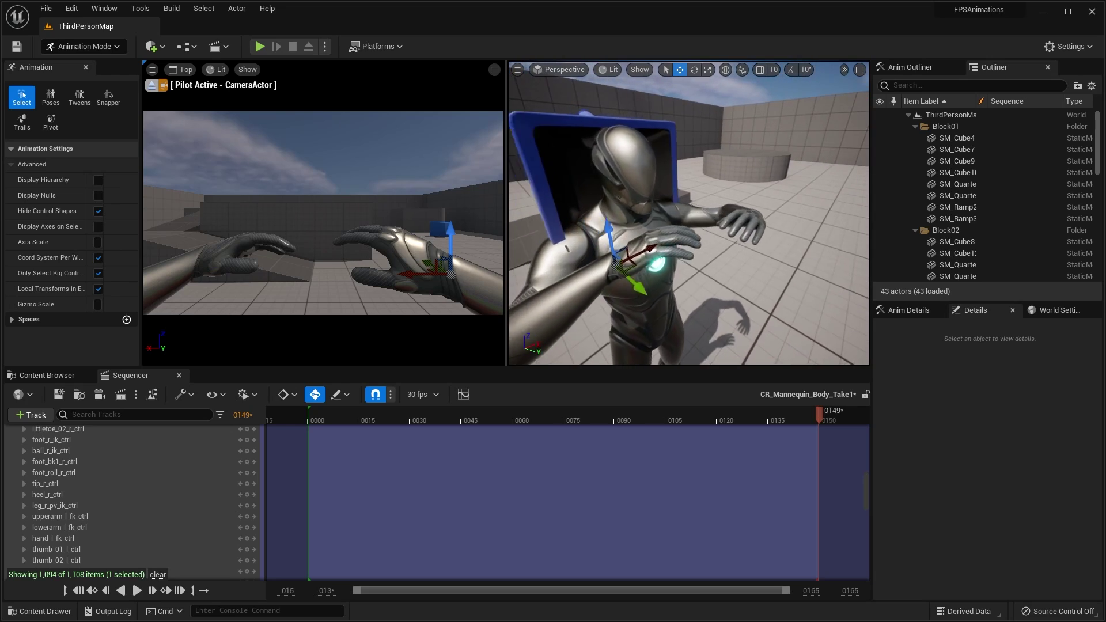
pyautogui.click(98, 211)
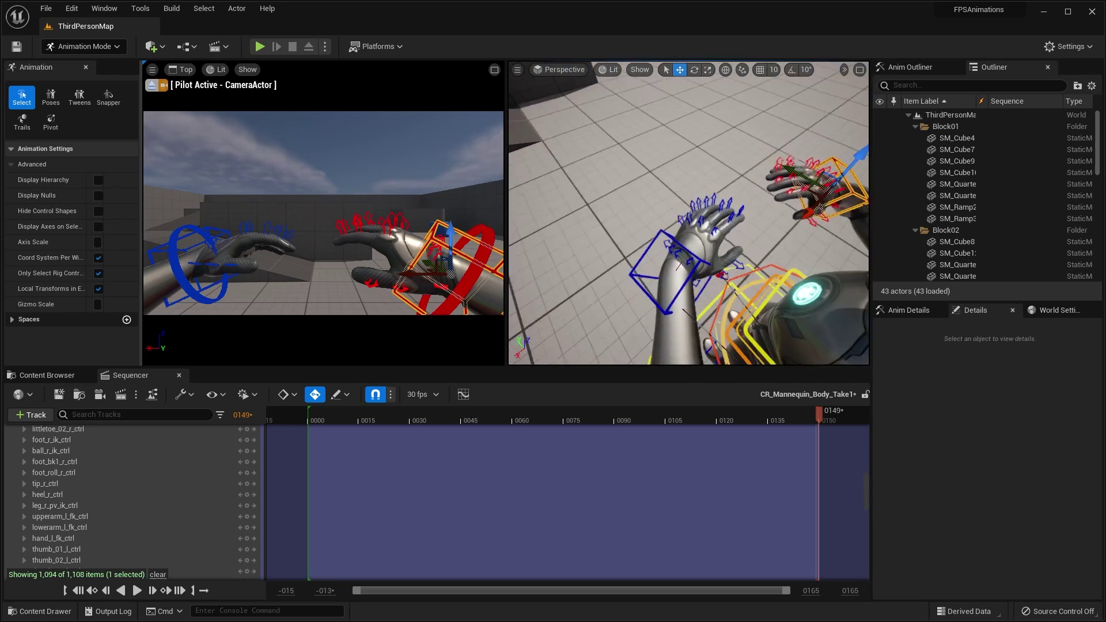
# Examine the mannequin's arms from several angles in the perspective view and replay the animation from the start.
pyautogui.moveTo(685, 206); pyautogui.dragTo(692, 230, button='right')
pyautogui.moveTo(656, 298); pyautogui.dragTo(661, 289, button='right')
pyautogui.moveTo(760, 236); pyautogui.dragTo(708, 152, button='right')
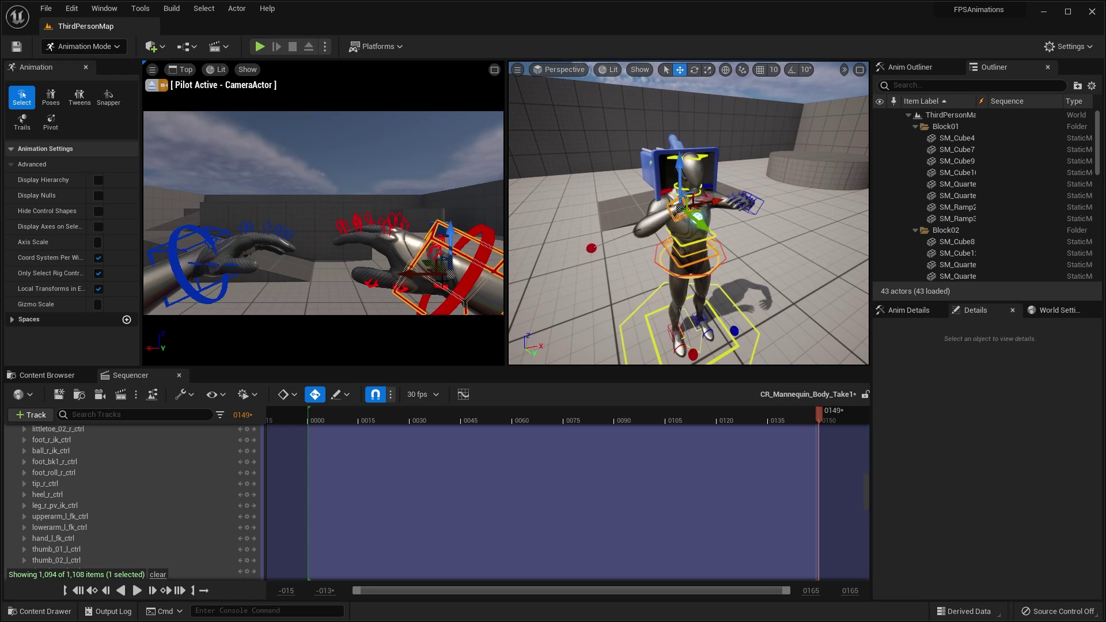
pyautogui.moveTo(582, 241); pyautogui.dragTo(582, 241, button='right')
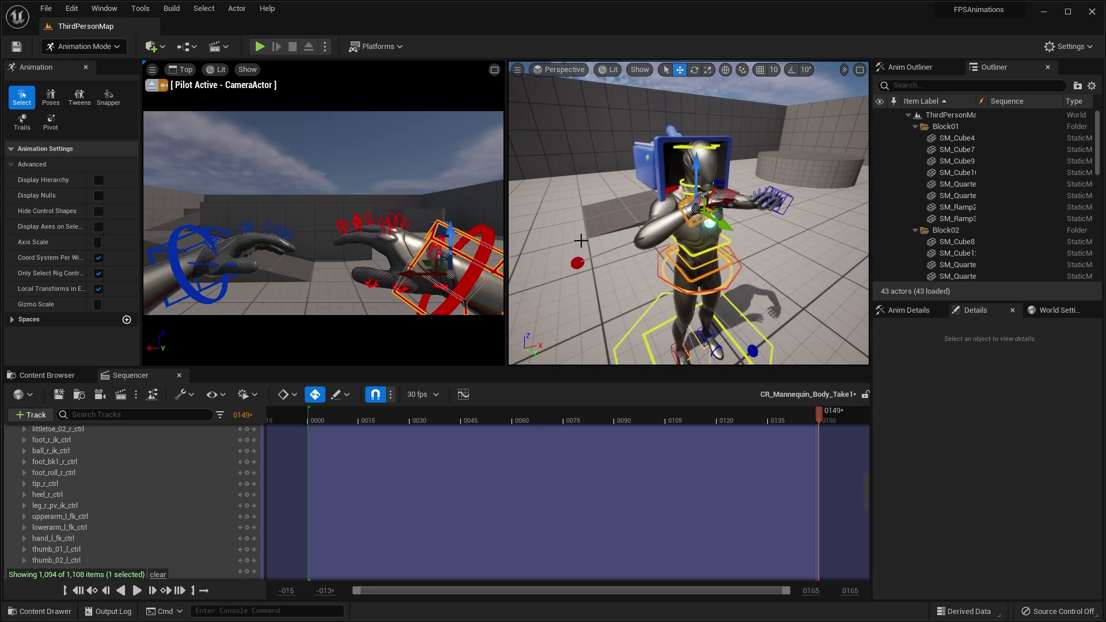
pyautogui.moveTo(655, 184); pyautogui.dragTo(656, 184, button='right')
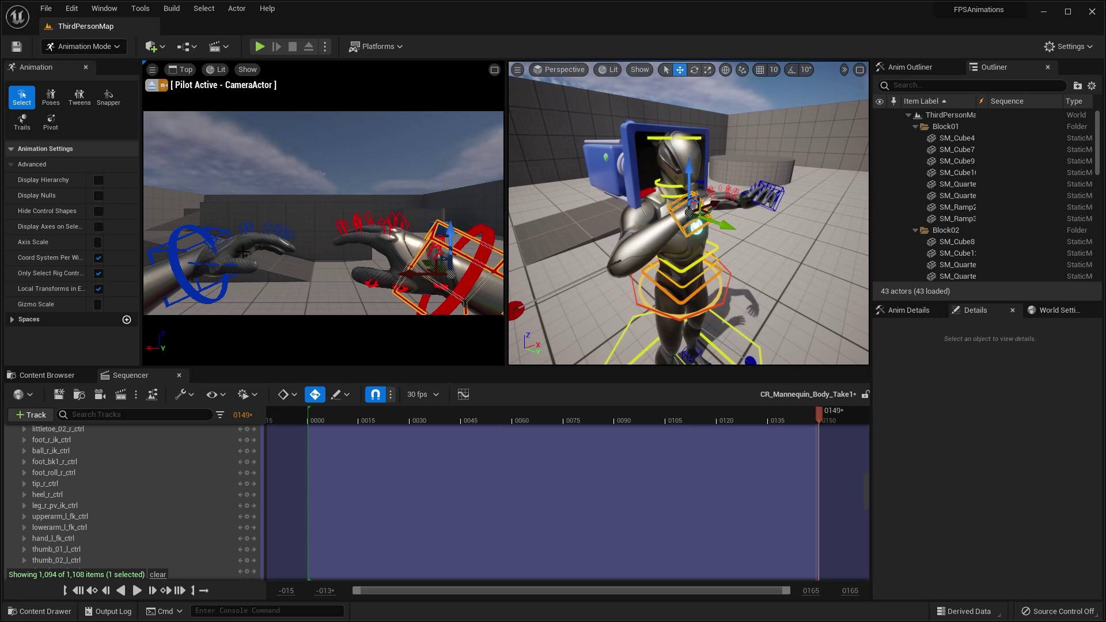
pyautogui.moveTo(785, 245); pyautogui.dragTo(785, 245, button='right')
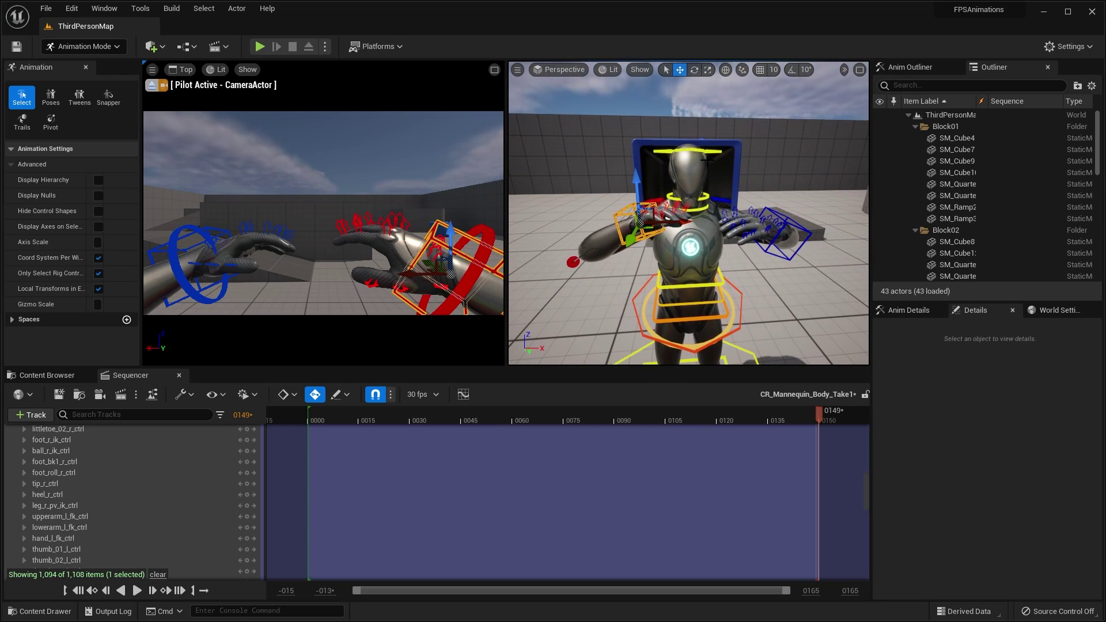
pyautogui.moveTo(757, 184); pyautogui.dragTo(757, 184, button='right')
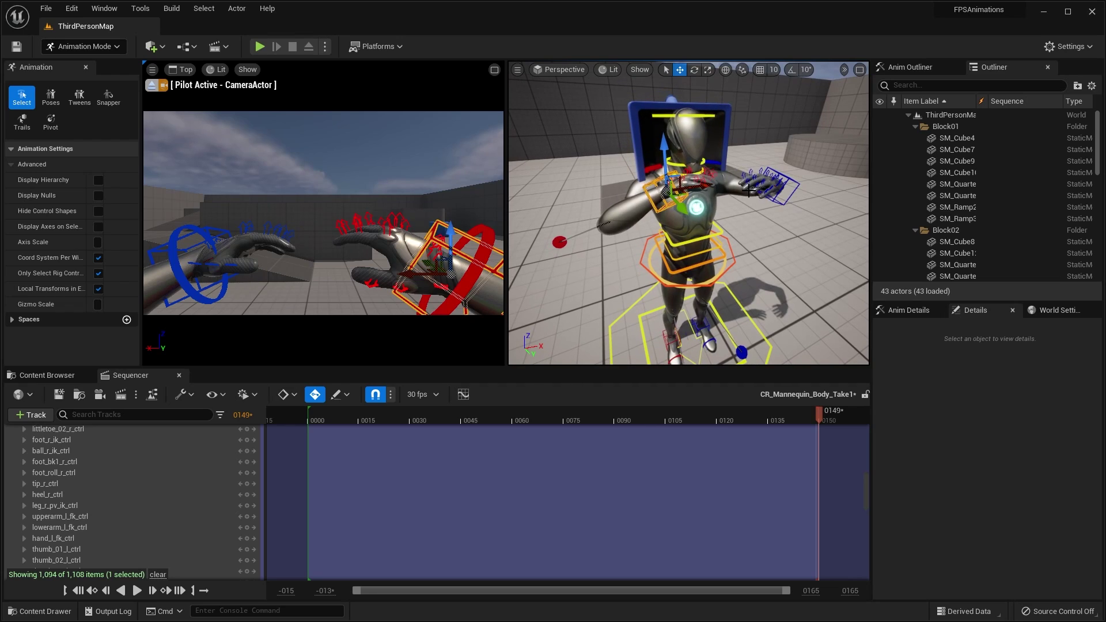
pyautogui.moveTo(751, 241); pyautogui.dragTo(750, 241, button='right')
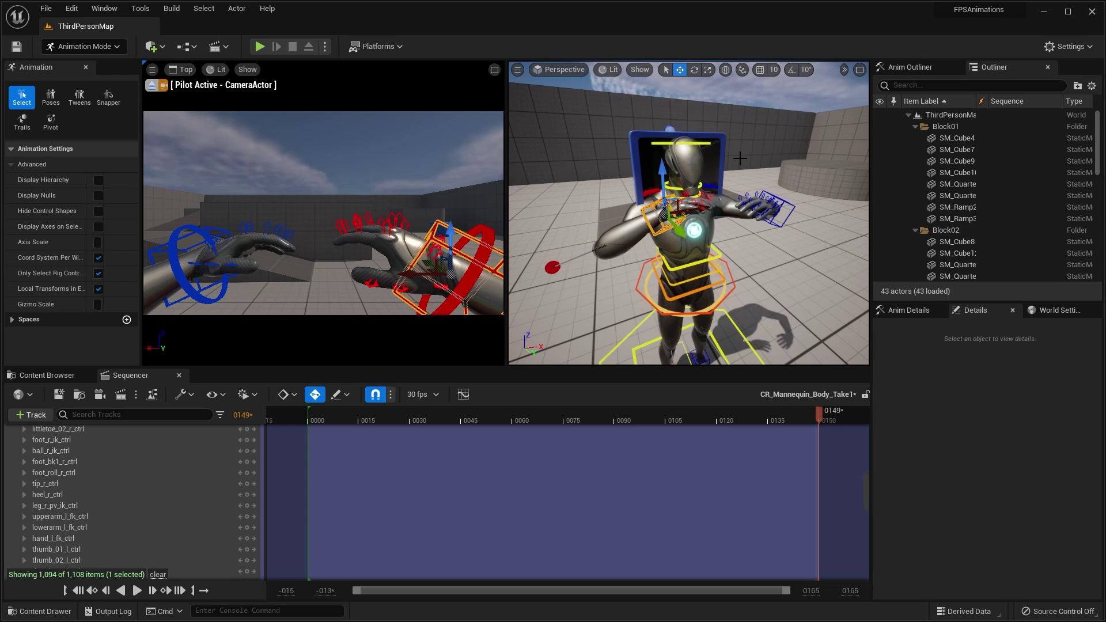
pyautogui.moveTo(740, 158); pyautogui.dragTo(741, 148, button='right')
pyautogui.press('w')
pyautogui.moveTo(818, 412); pyautogui.dragTo(310, 410)
pyautogui.press('space')
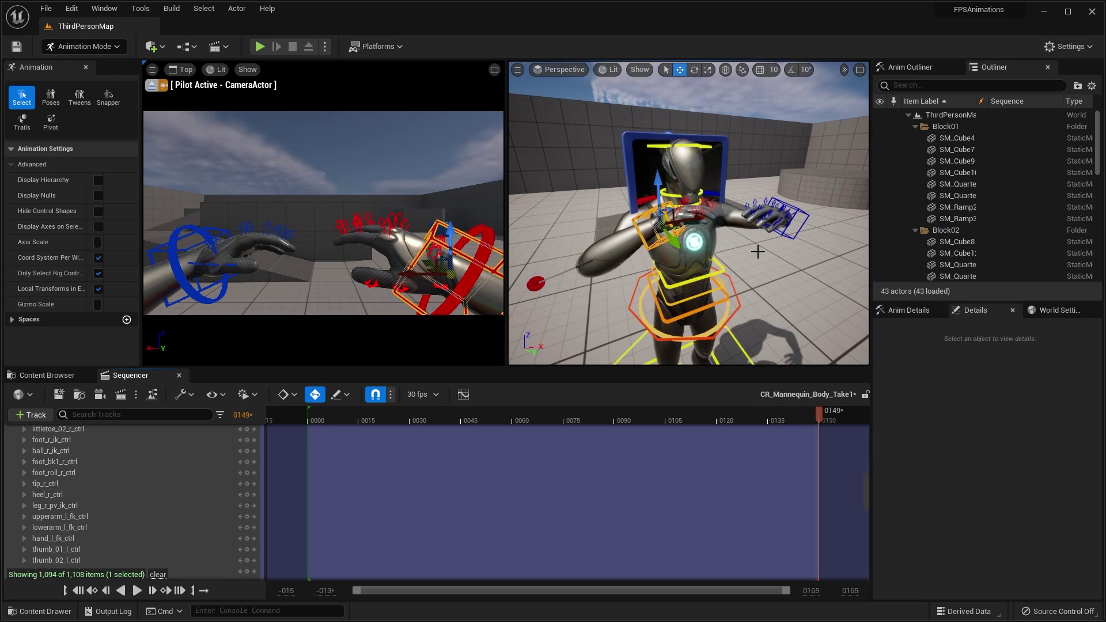
pyautogui.moveTo(751, 198); pyautogui.dragTo(761, 168, button='right')
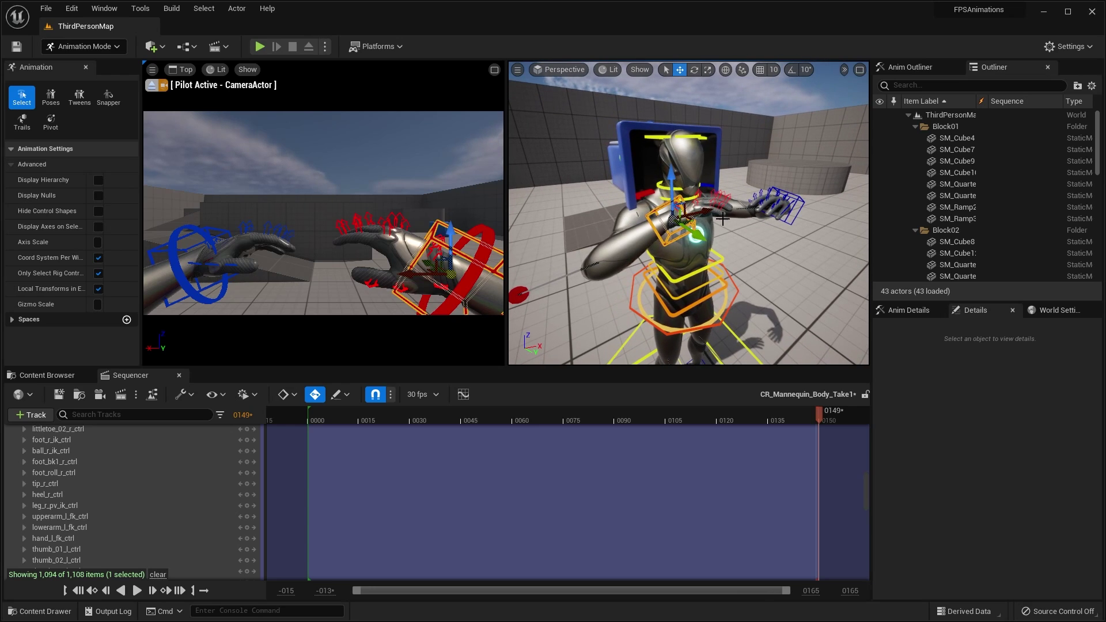
# Bake CR_Mannequin_Body to an animation sequence named IdleAnimation in the Content folder, keeping the default export options.
pyautogui.scroll(15, 235, 471)
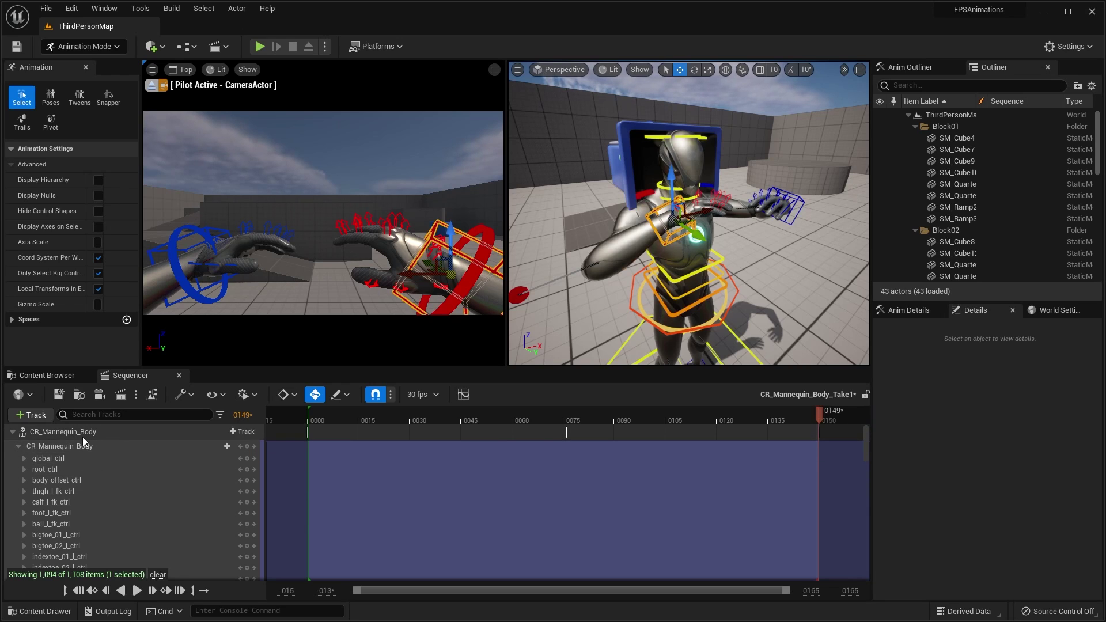
pyautogui.click(84, 435)
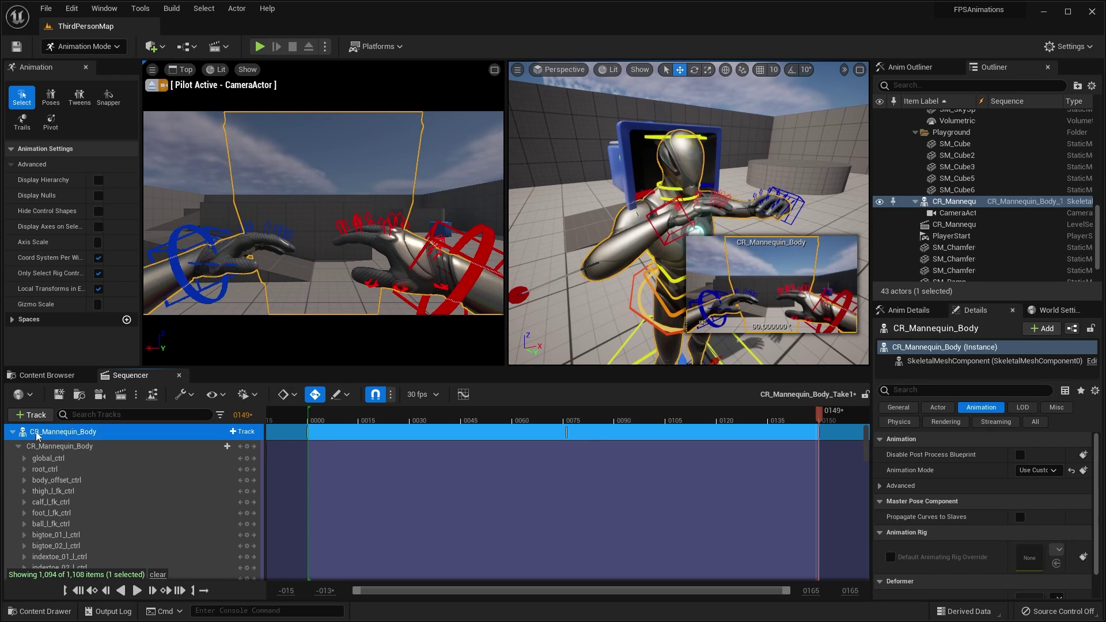
pyautogui.rightClick(91, 437)
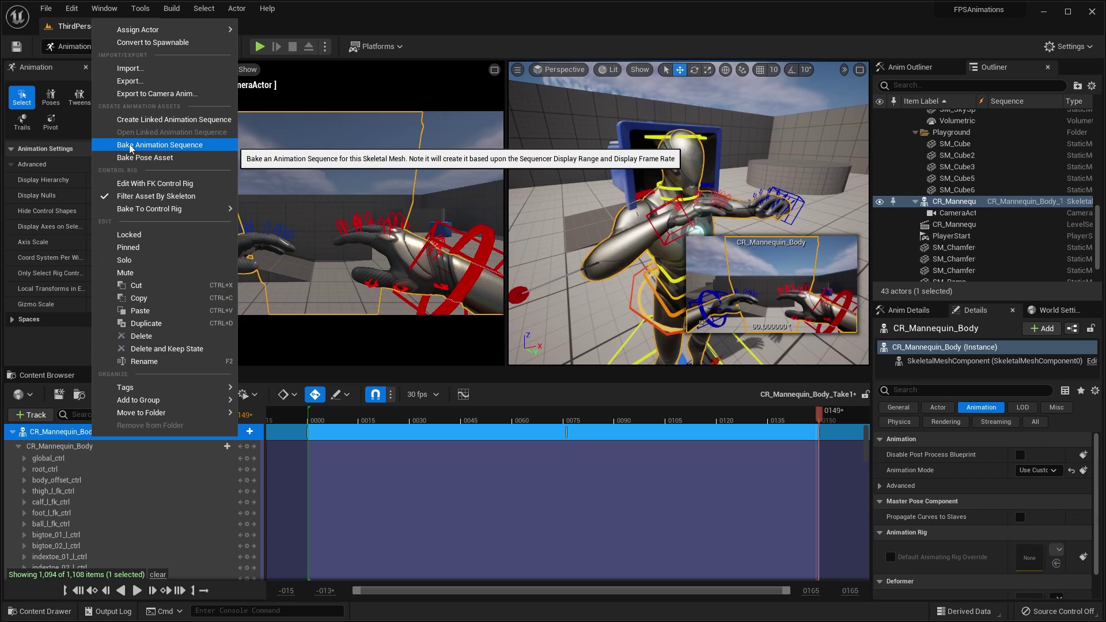
pyautogui.click(150, 144)
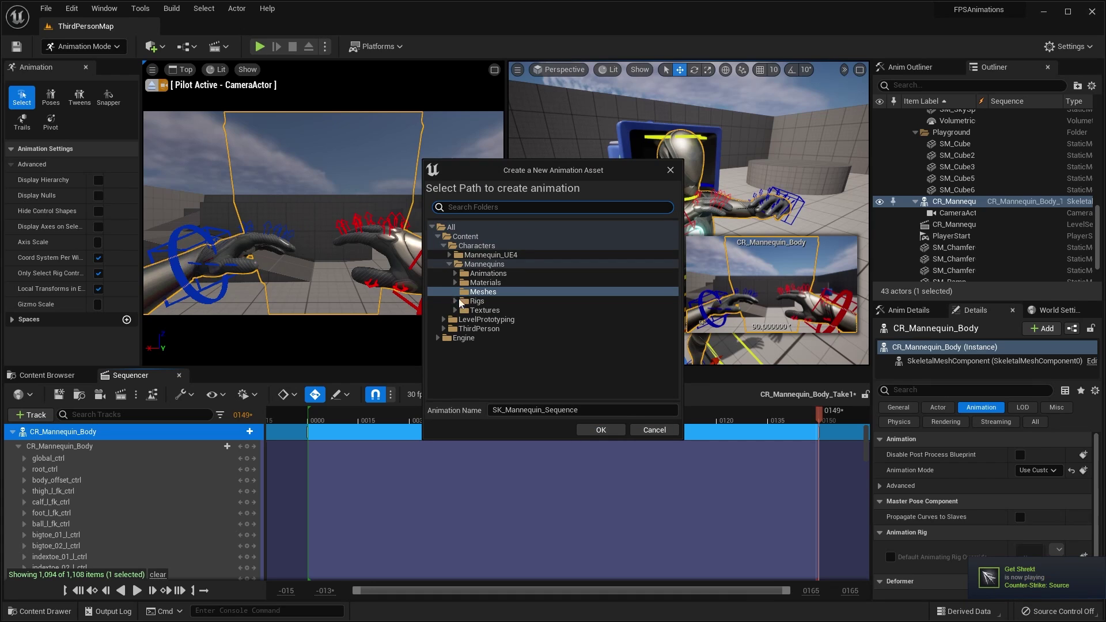
pyautogui.click(461, 239)
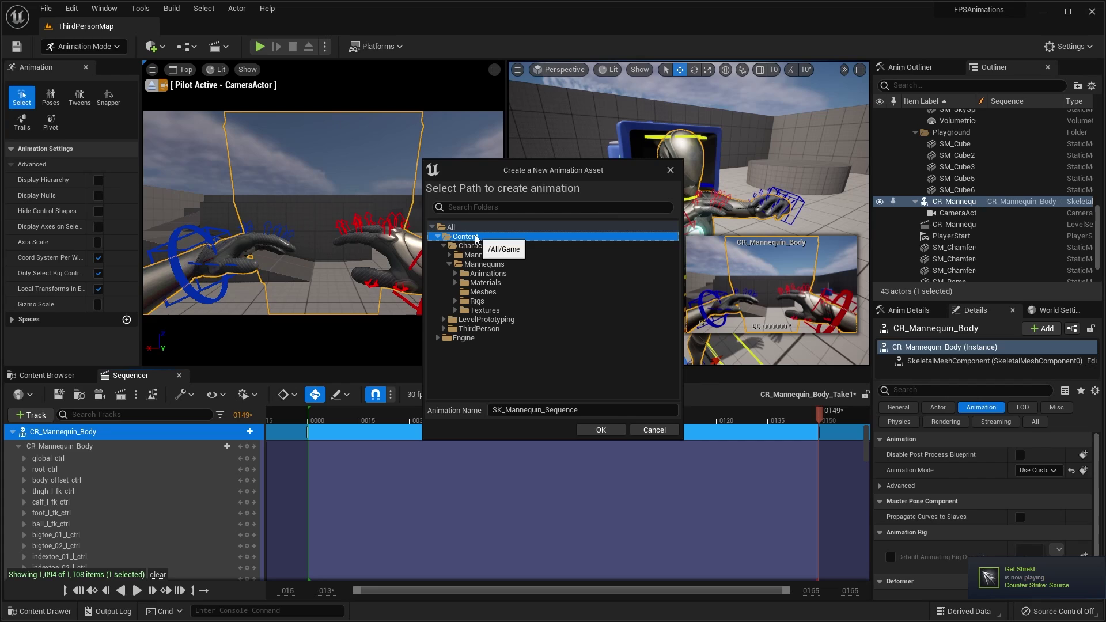
pyautogui.moveTo(578, 410); pyautogui.dragTo(538, 409)
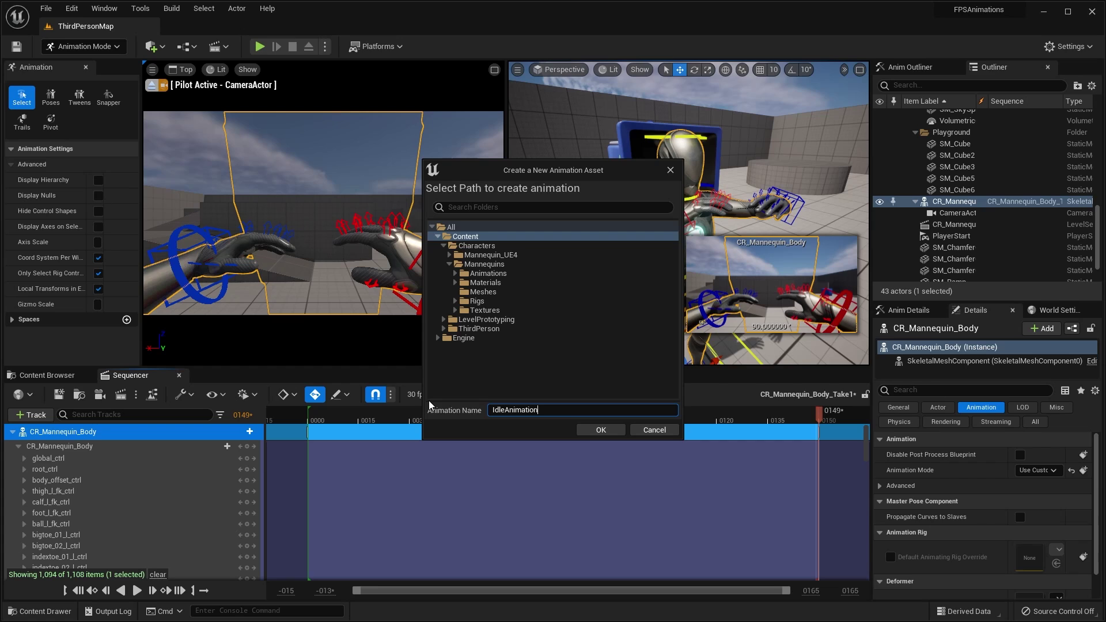
pyautogui.click(590, 426)
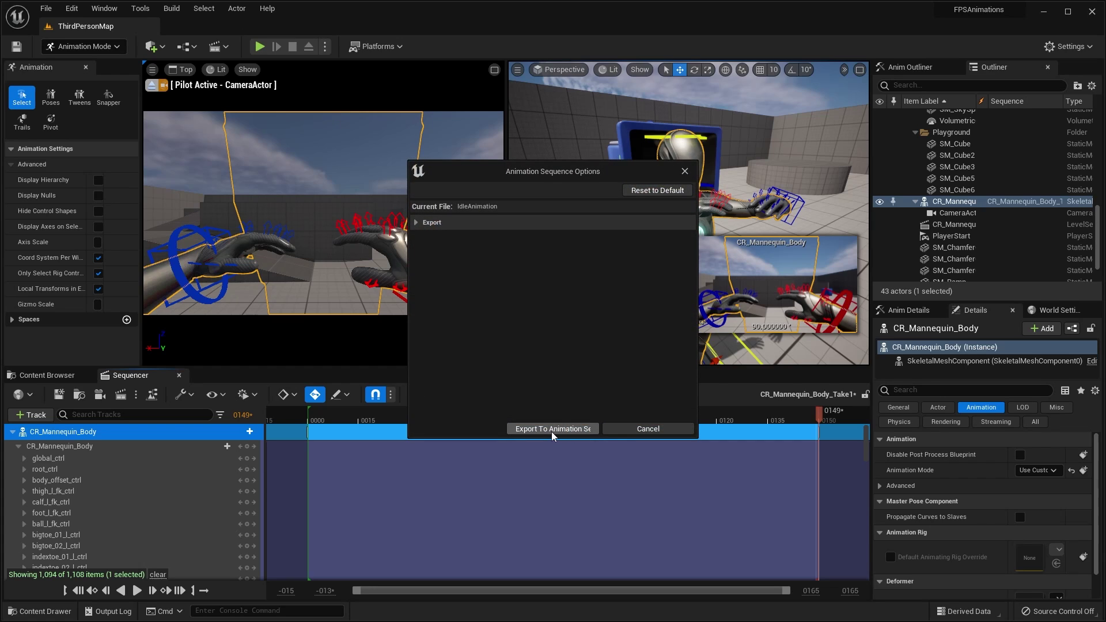
pyautogui.click(417, 223)
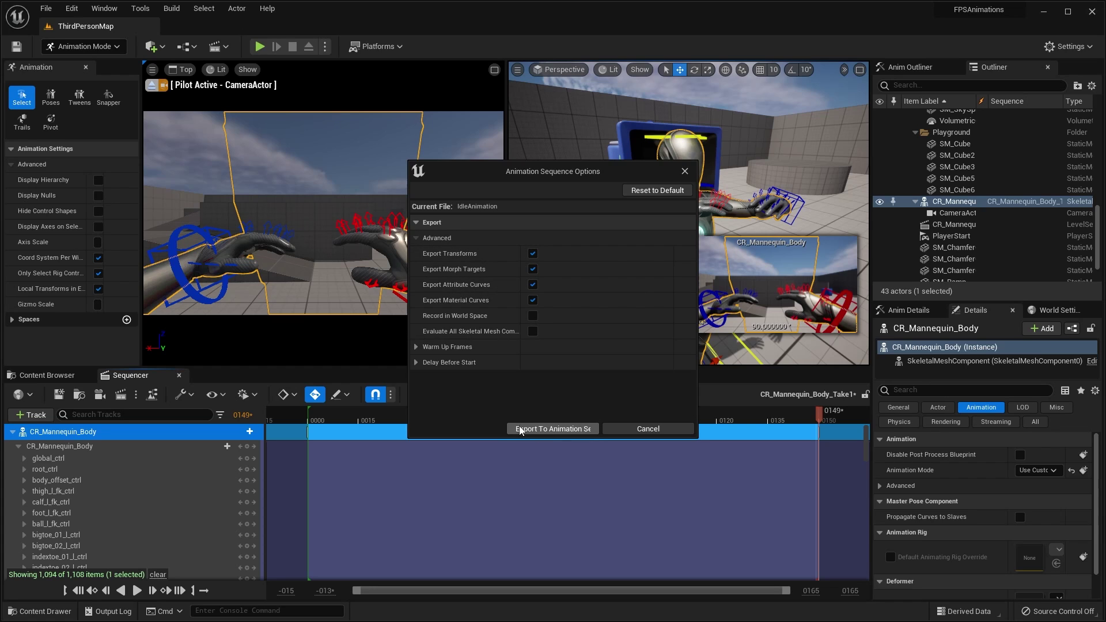
pyautogui.click(553, 429)
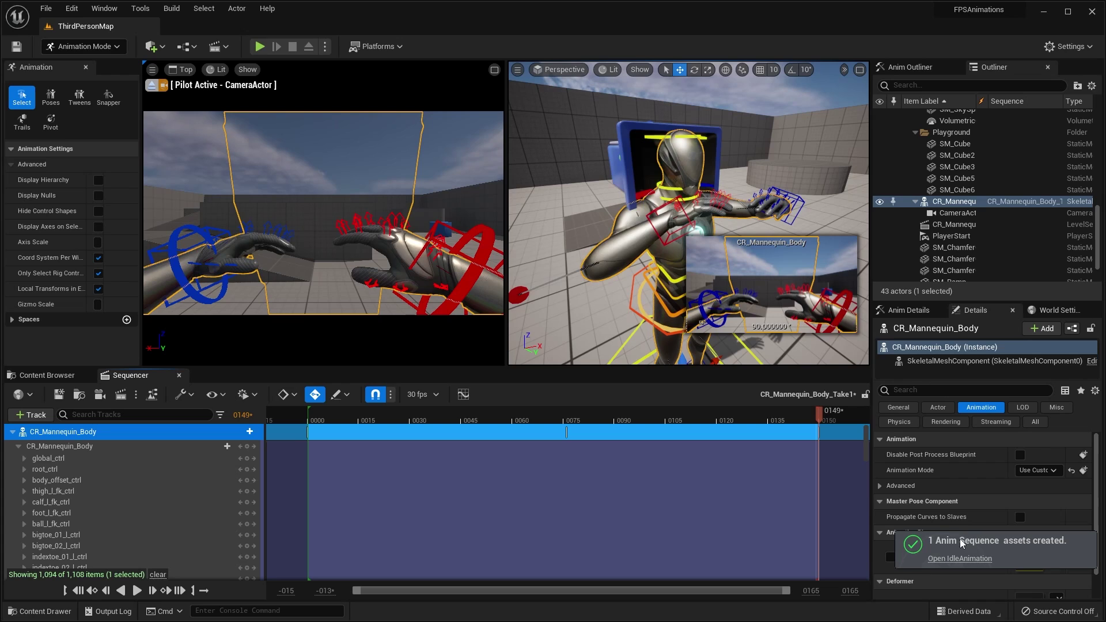
# Open the baked IdleAnimation asset from the Content folder and examine the playing mannequin from the front and from behind.
pyautogui.click(41, 611)
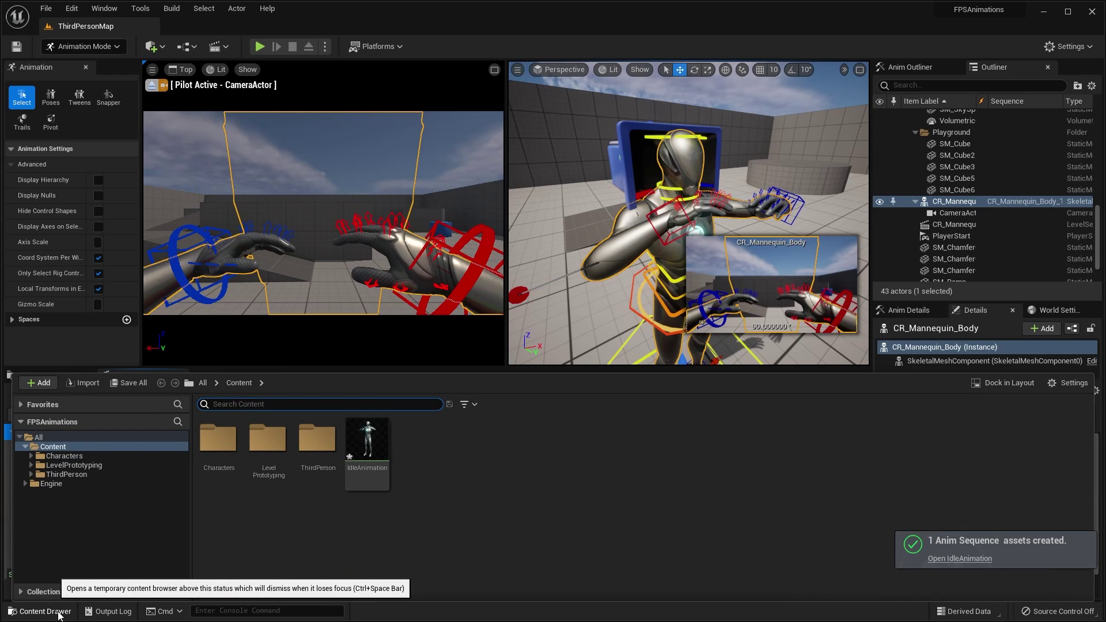
pyautogui.doubleClick(369, 448)
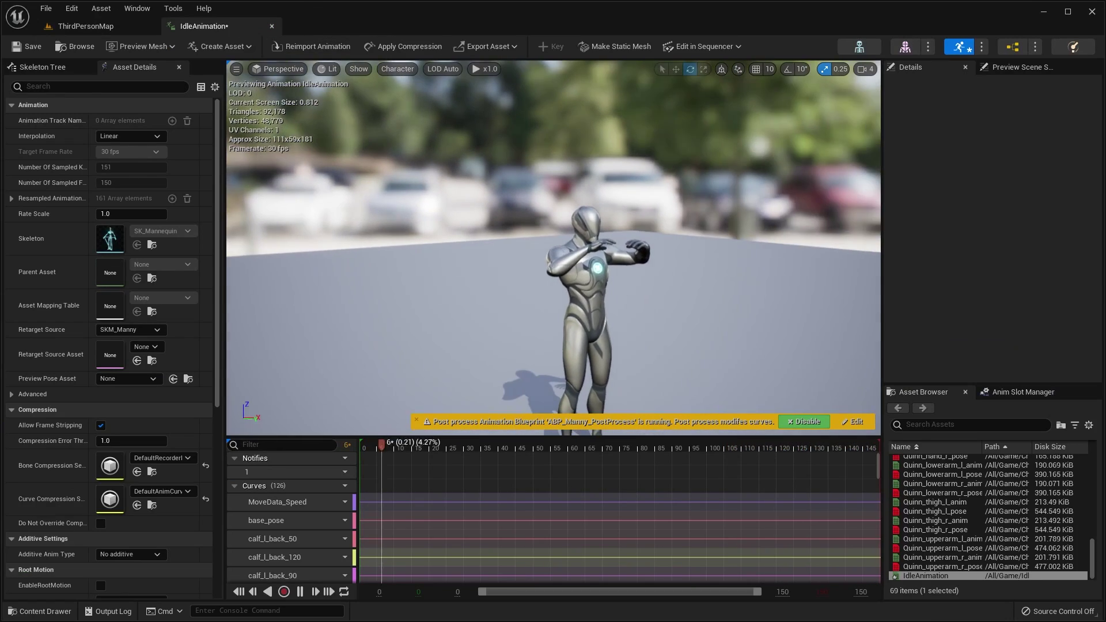
pyautogui.moveTo(647, 278); pyautogui.dragTo(663, 296, button='right')
pyautogui.press('w')
pyautogui.press('a')
pyautogui.press('w')
pyautogui.press('w')
pyautogui.press('s')
pyautogui.press('a')
pyautogui.press('s')
pyautogui.press('s')
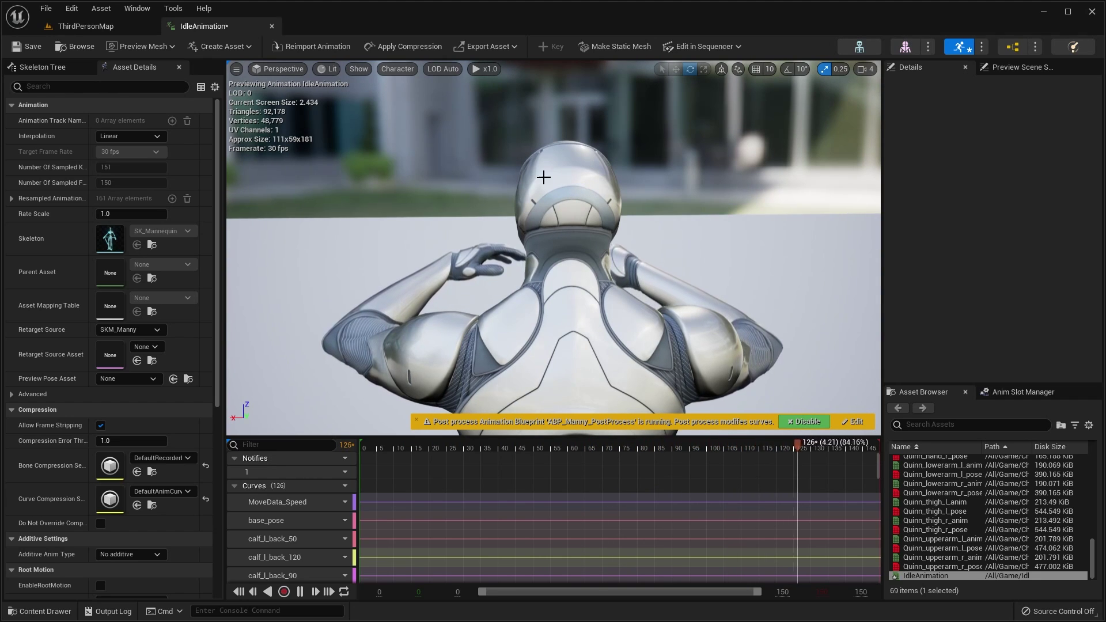
pyautogui.press('d')
pyautogui.moveTo(544, 178); pyautogui.dragTo(375, 173, button='right')
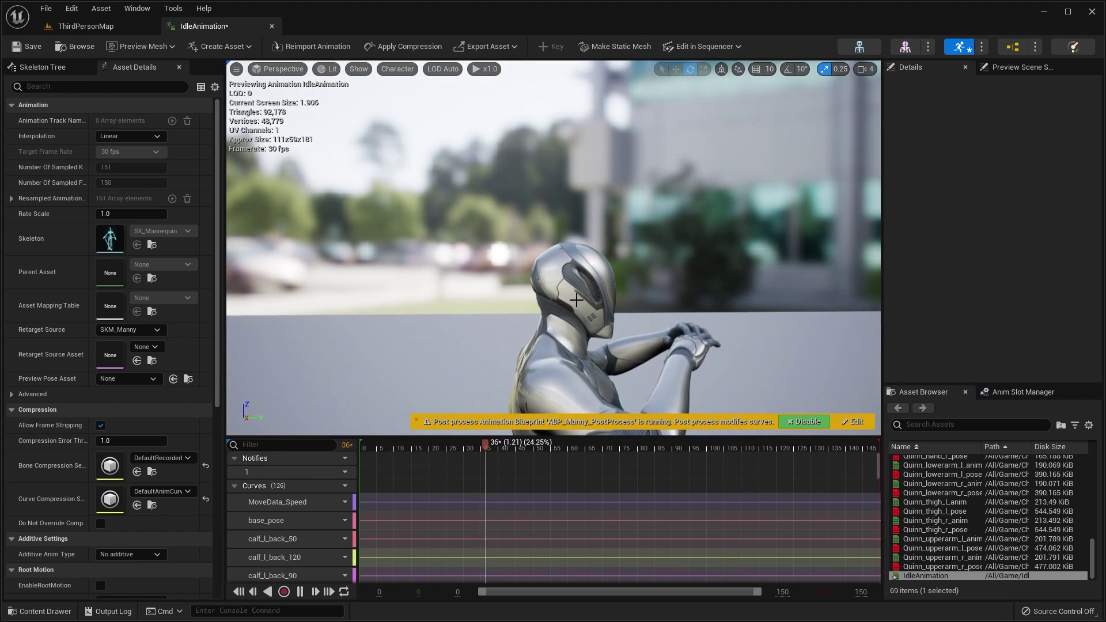
# Examine the mannequin's arm motion in the IdleAnimation preview from the side and from the front at several distances.
pyautogui.moveTo(575, 299); pyautogui.dragTo(512, 331, button='right')
pyautogui.press('d')
pyautogui.moveTo(507, 271); pyautogui.dragTo(653, 226)
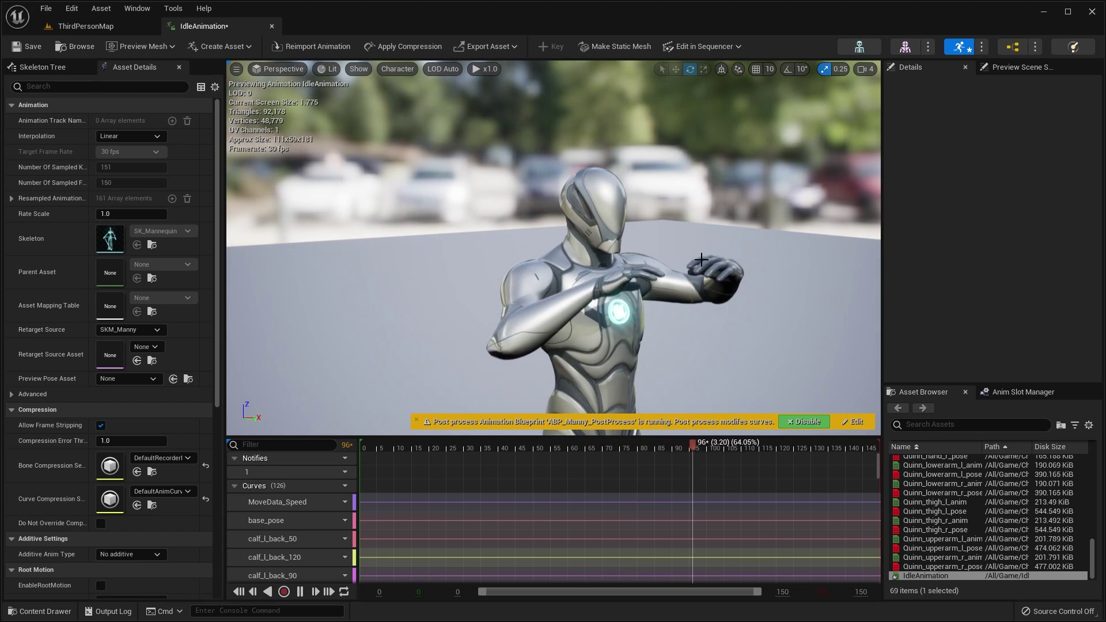
pyautogui.moveTo(654, 226); pyautogui.dragTo(658, 232, button='right')
pyautogui.press('s')
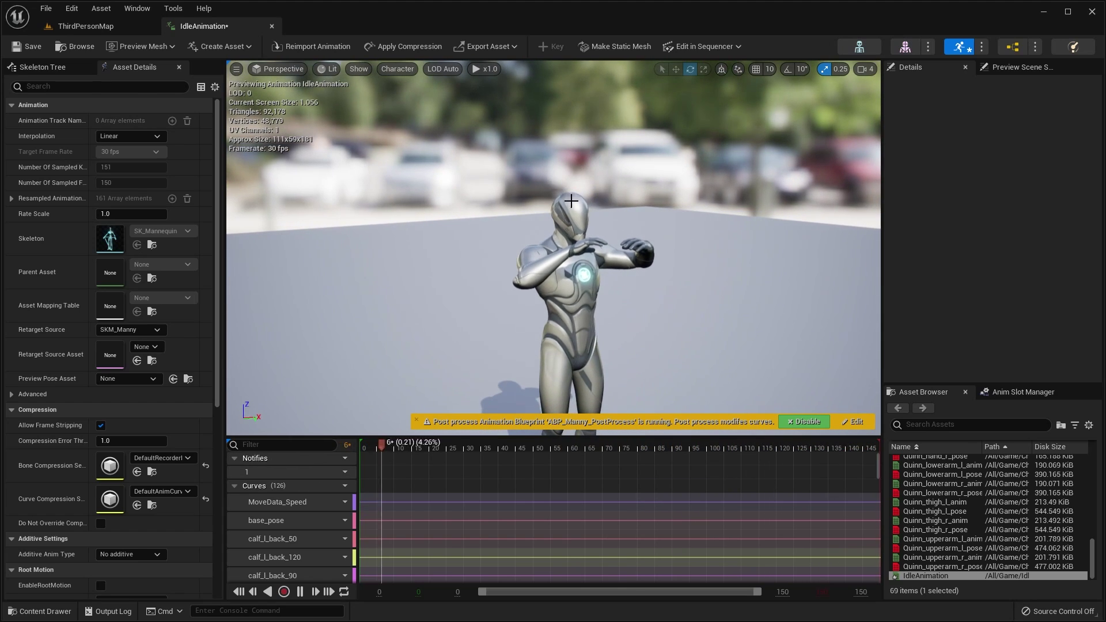
pyautogui.moveTo(578, 213); pyautogui.dragTo(634, 274)
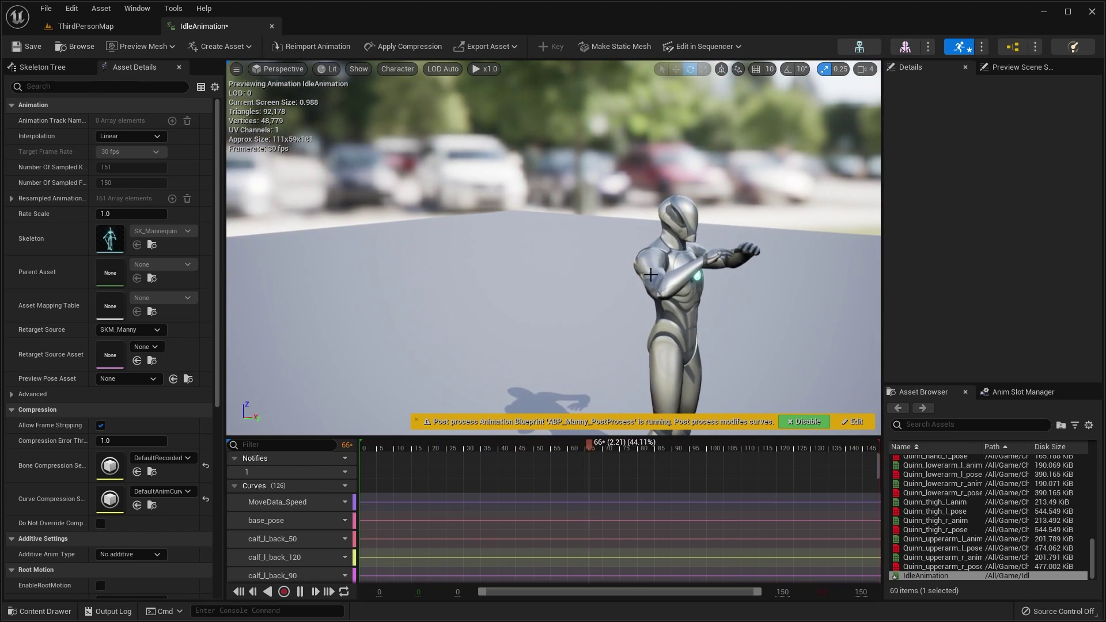
pyautogui.moveTo(650, 274); pyautogui.dragTo(601, 240)
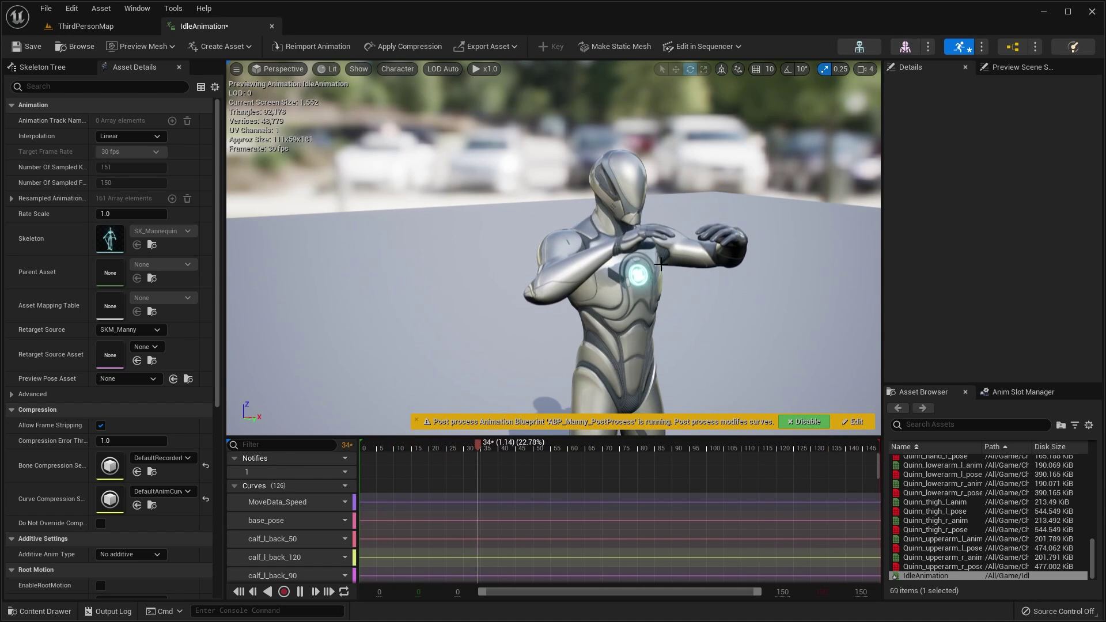
# Inspect both hands up close and the whole mannequin from around it in the preview, and return to the ThirdPersonMap level.
pyautogui.scroll(8, 661, 265)
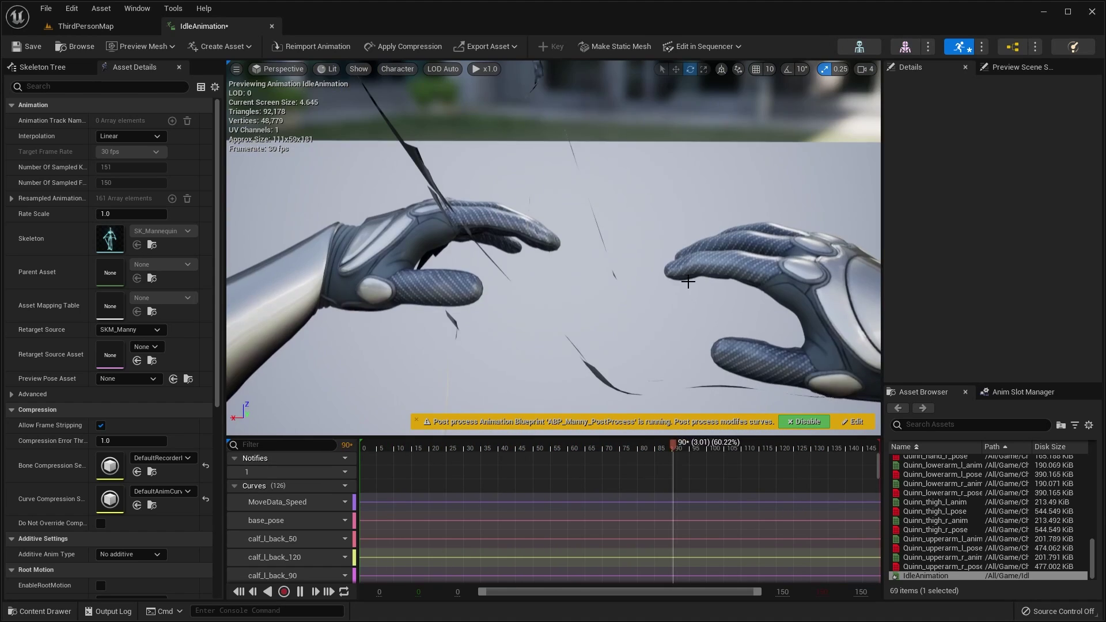
pyautogui.moveTo(689, 282); pyautogui.dragTo(712, 279, button='right')
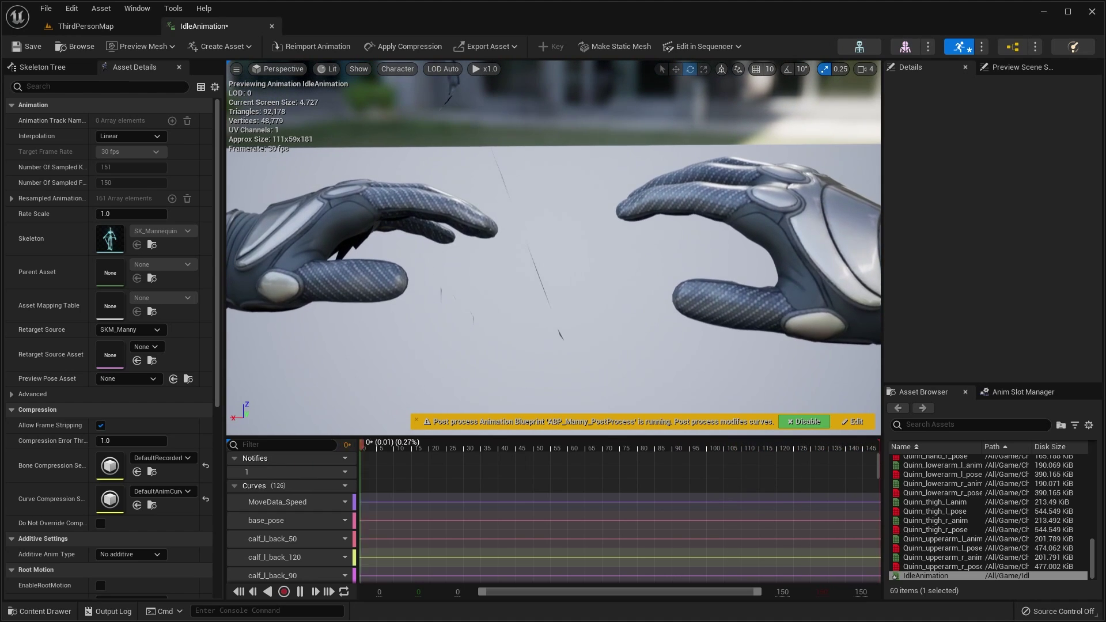
pyautogui.moveTo(612, 286); pyautogui.dragTo(596, 281, button='right')
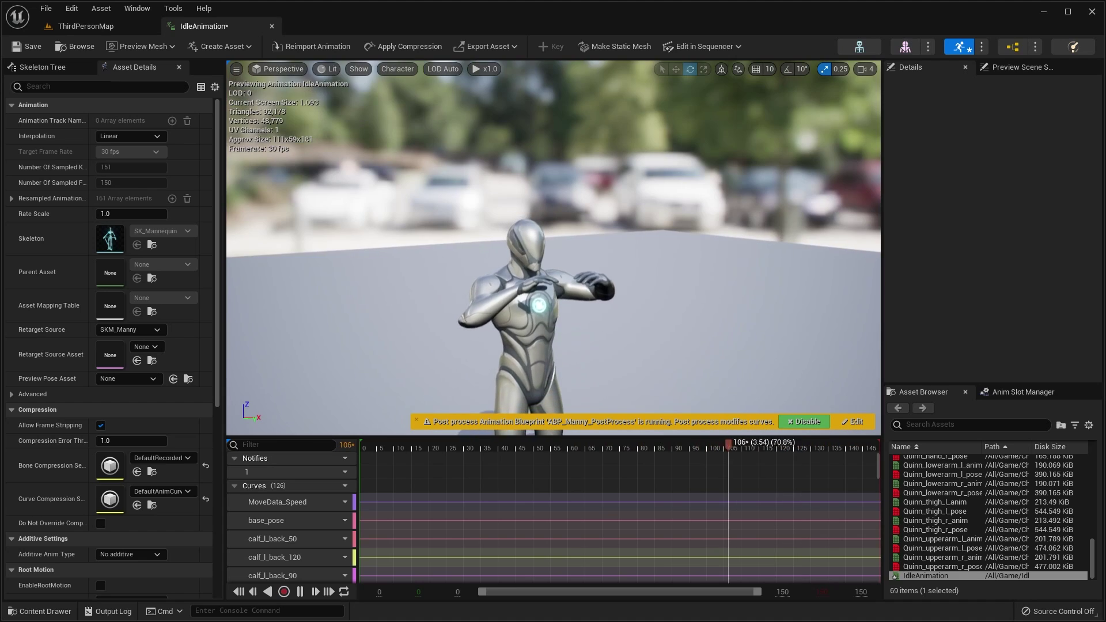
pyautogui.keyDown('alt'); pyautogui.moveTo(679, 278); pyautogui.dragTo(850, 251); pyautogui.keyUp('alt')
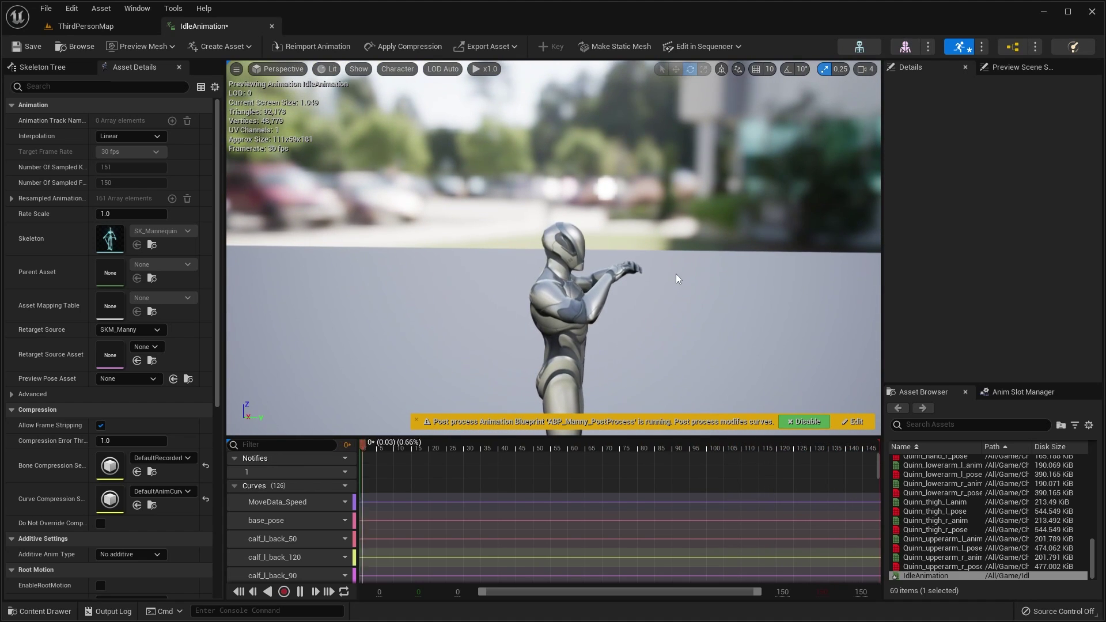
pyautogui.keyDown('alt'); pyautogui.moveTo(694, 289); pyautogui.dragTo(501, 299); pyautogui.keyUp('alt')
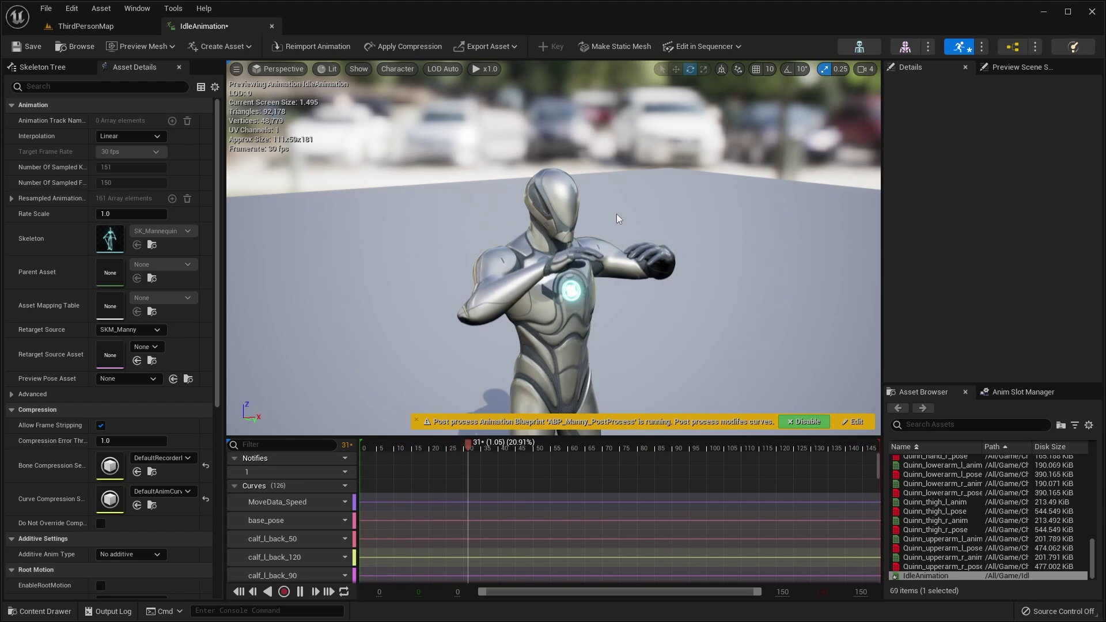
pyautogui.click(127, 30)
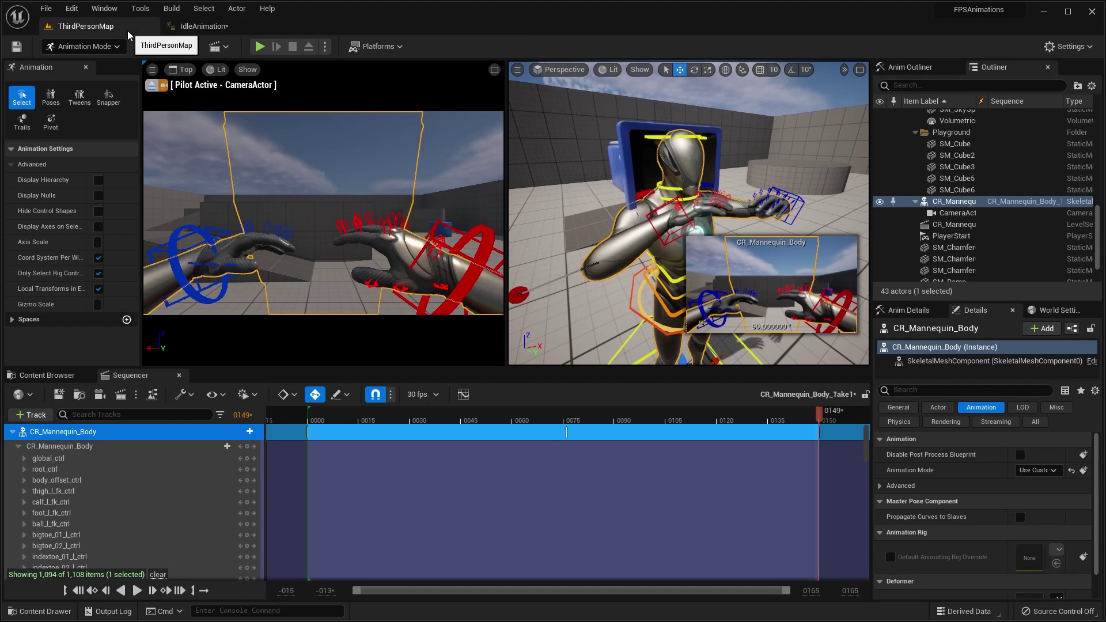